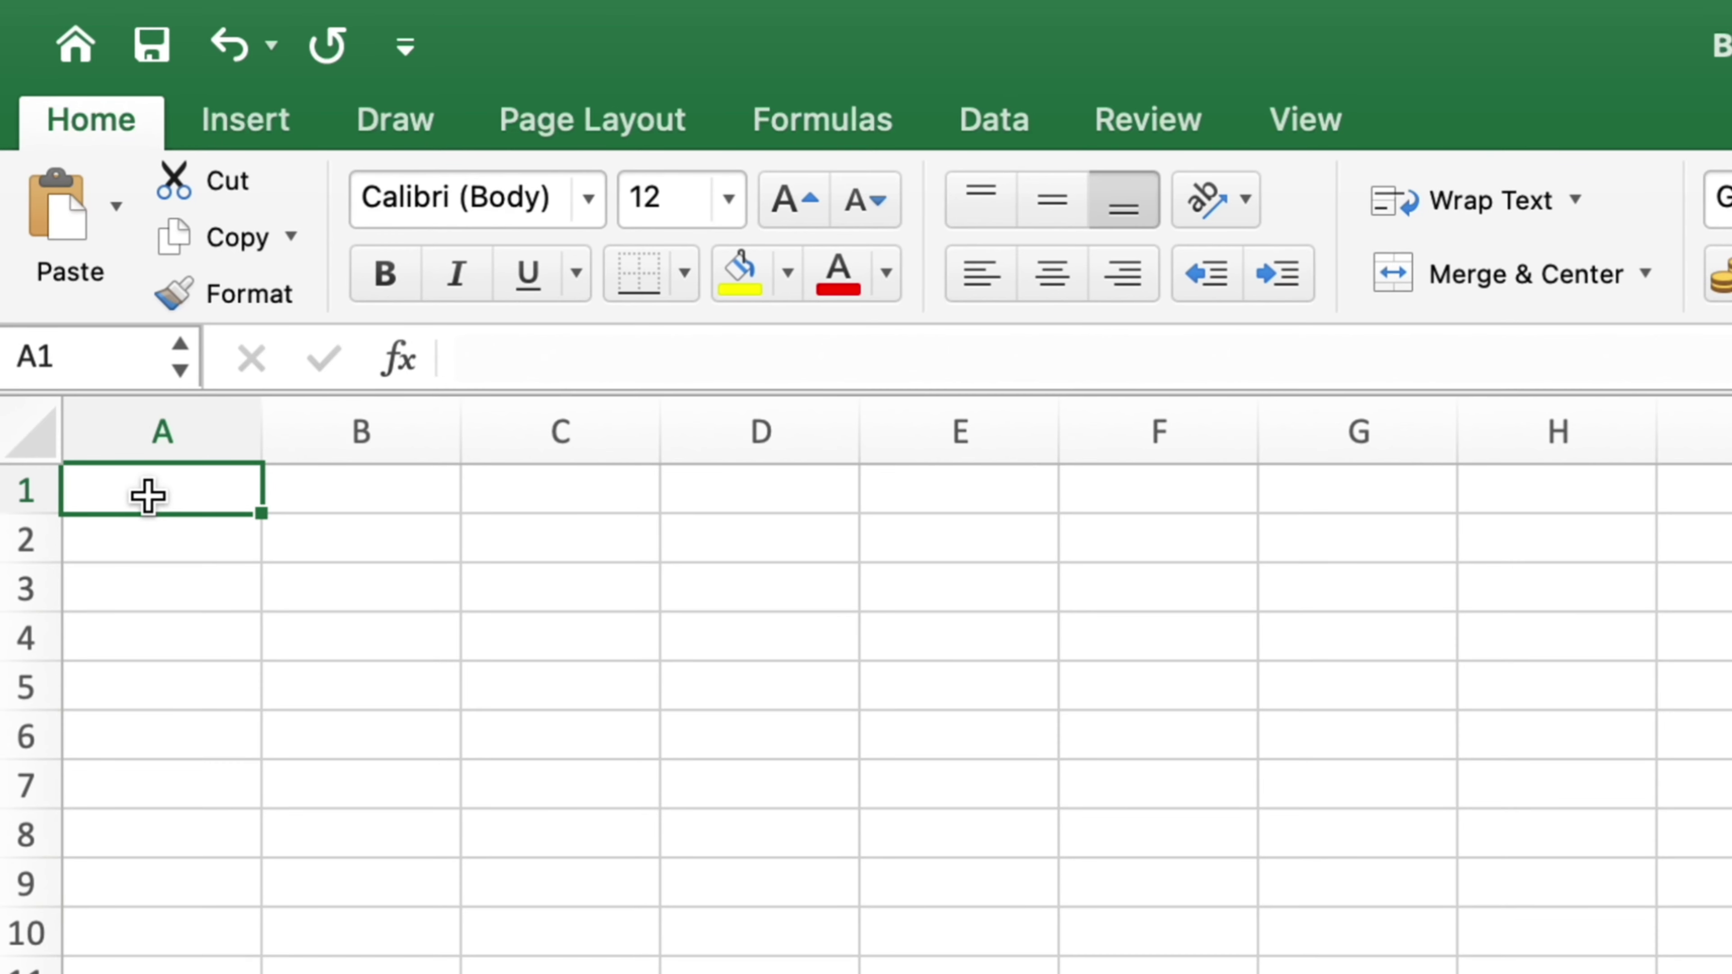
Step: Enter the Respondents header and the increment formula =(A2+1) in column A
type("Respo")
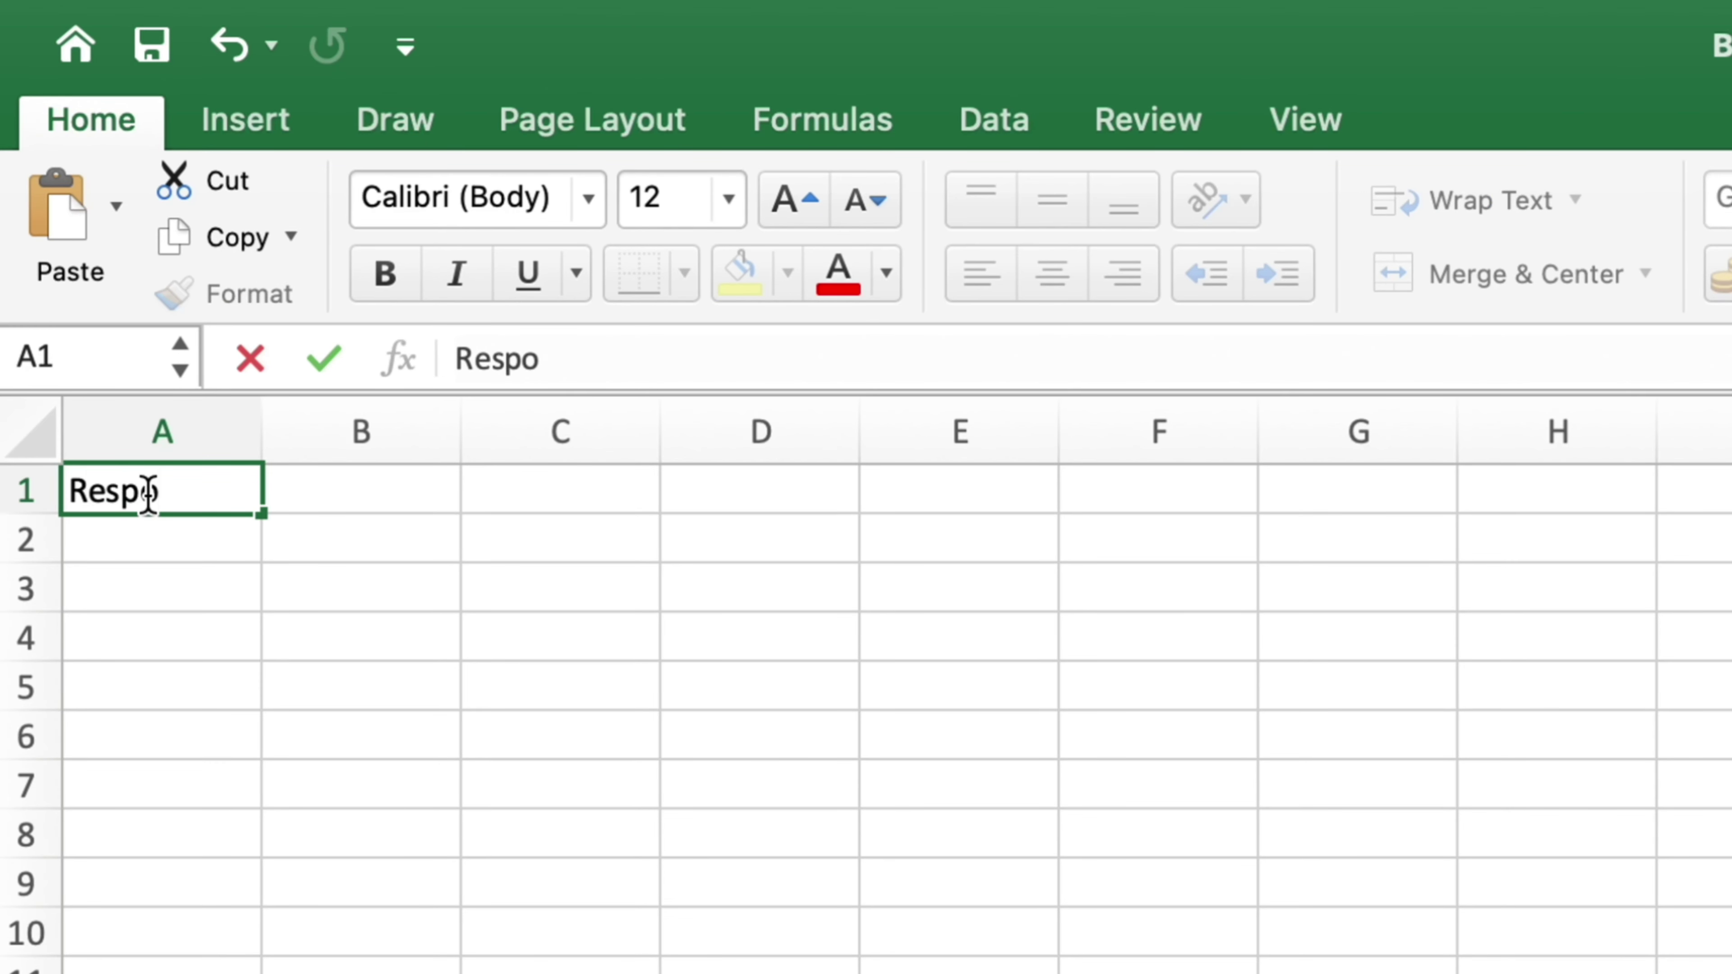
type("nde")
type("nts")
type("=(")
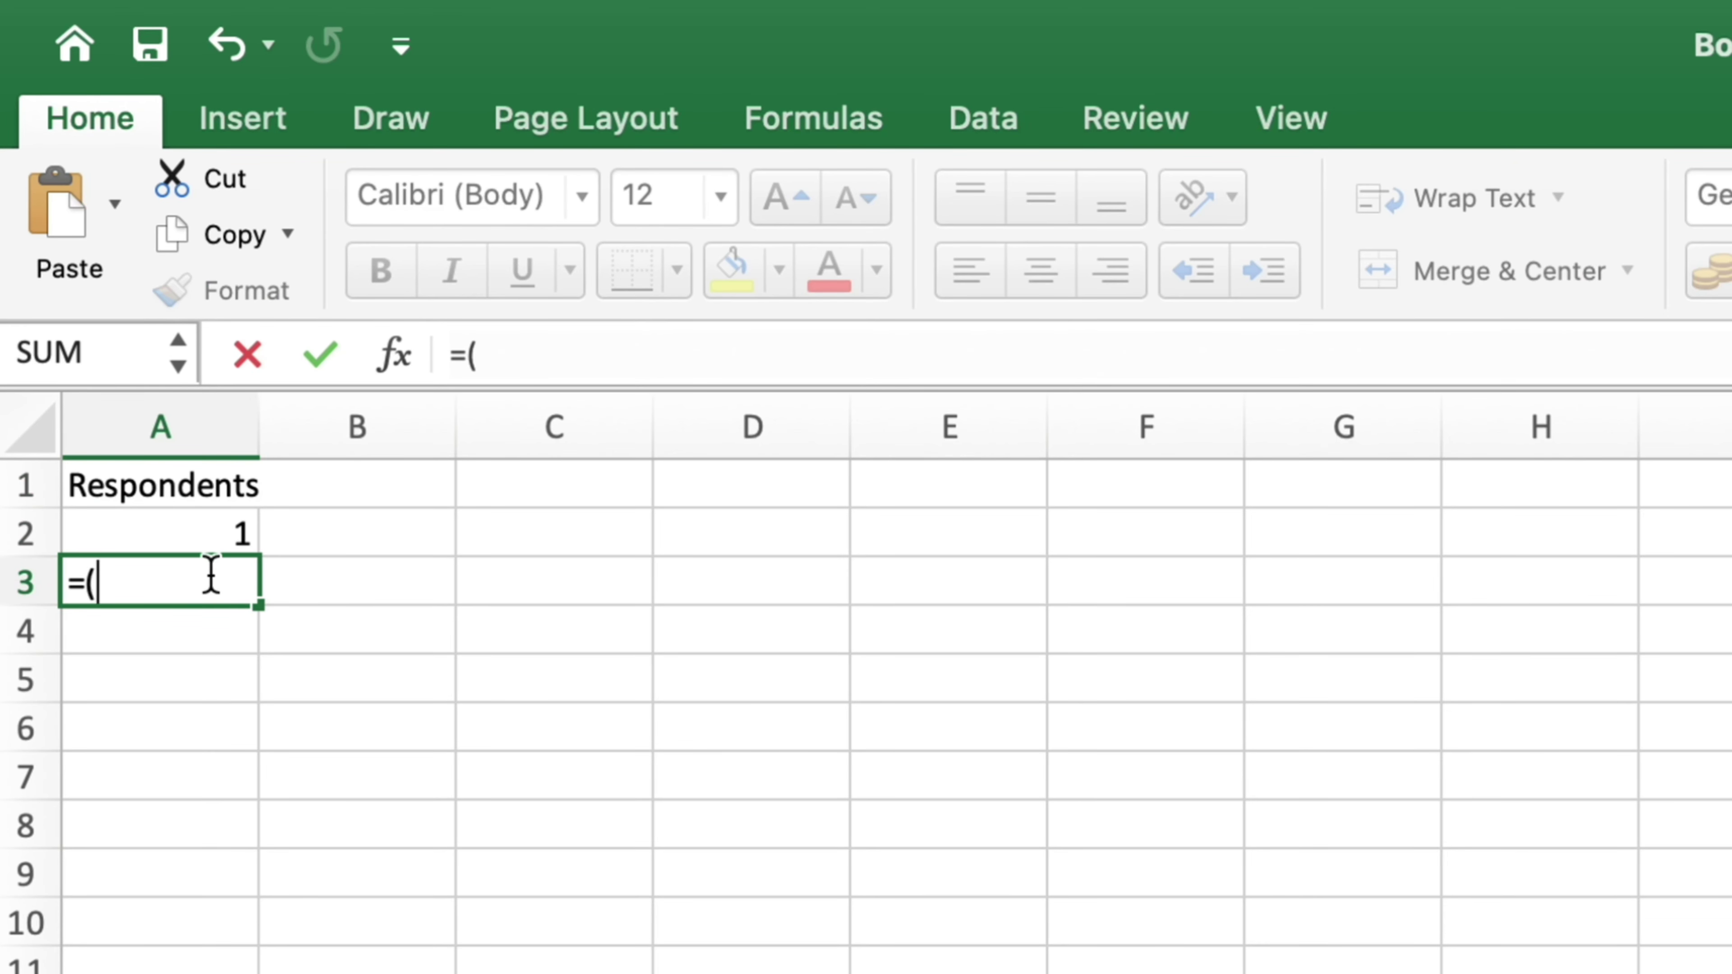
left_click(234, 529)
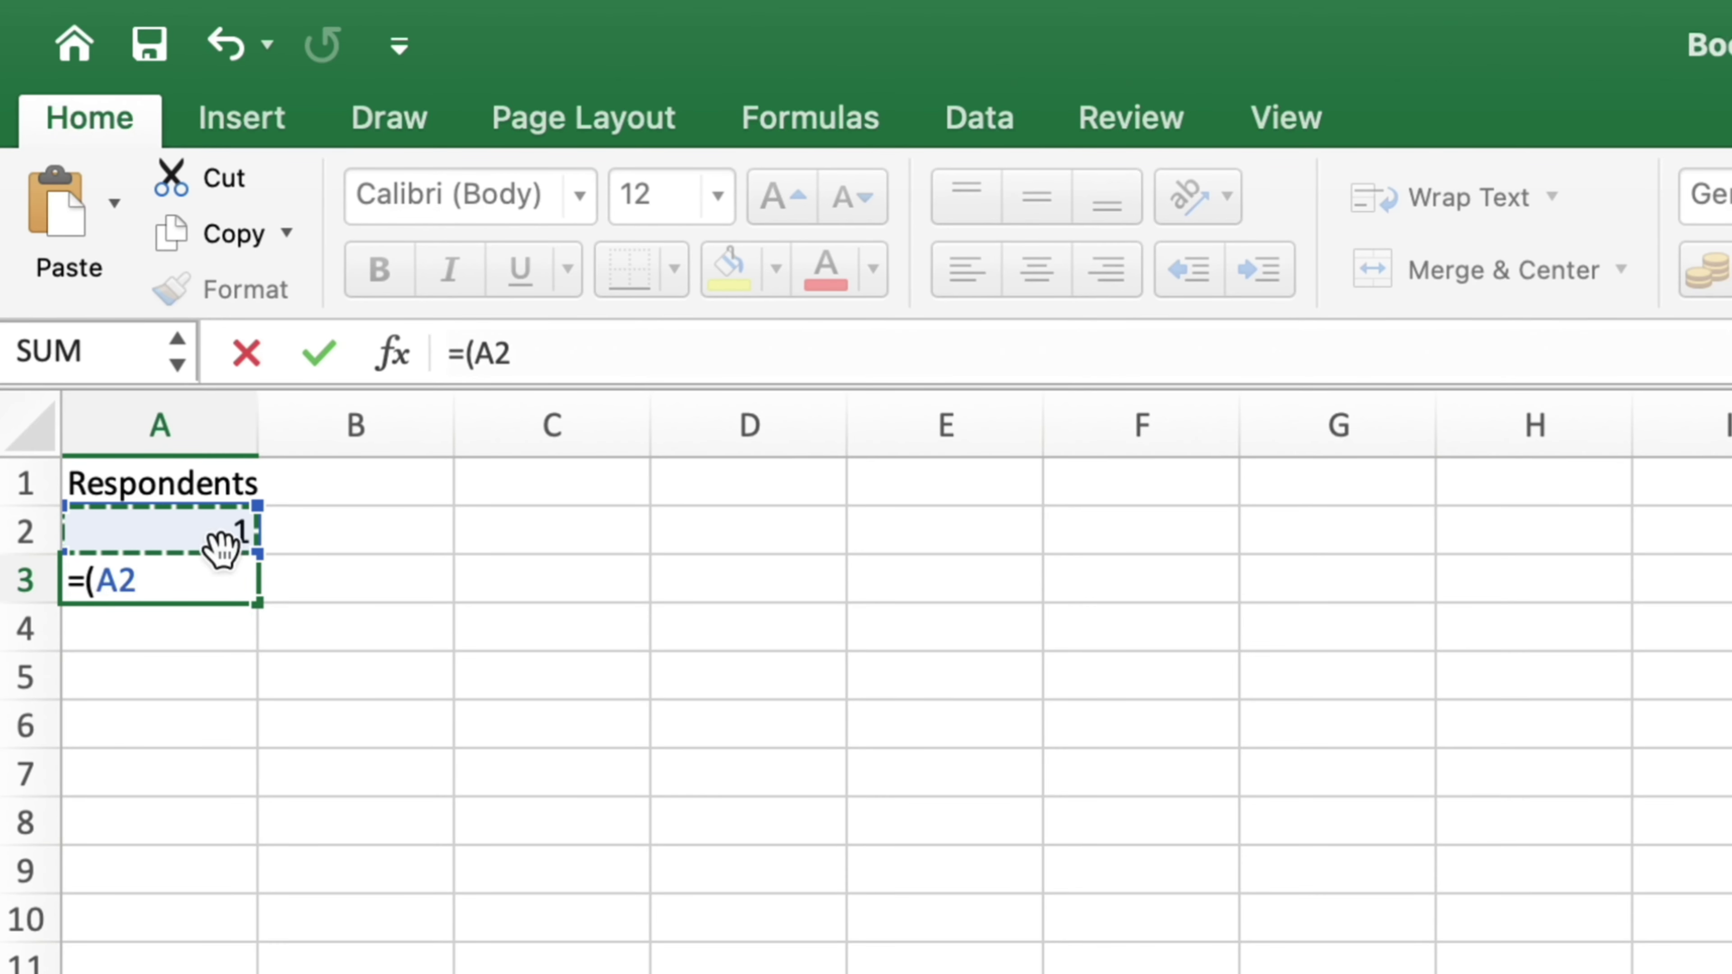
type("+1)")
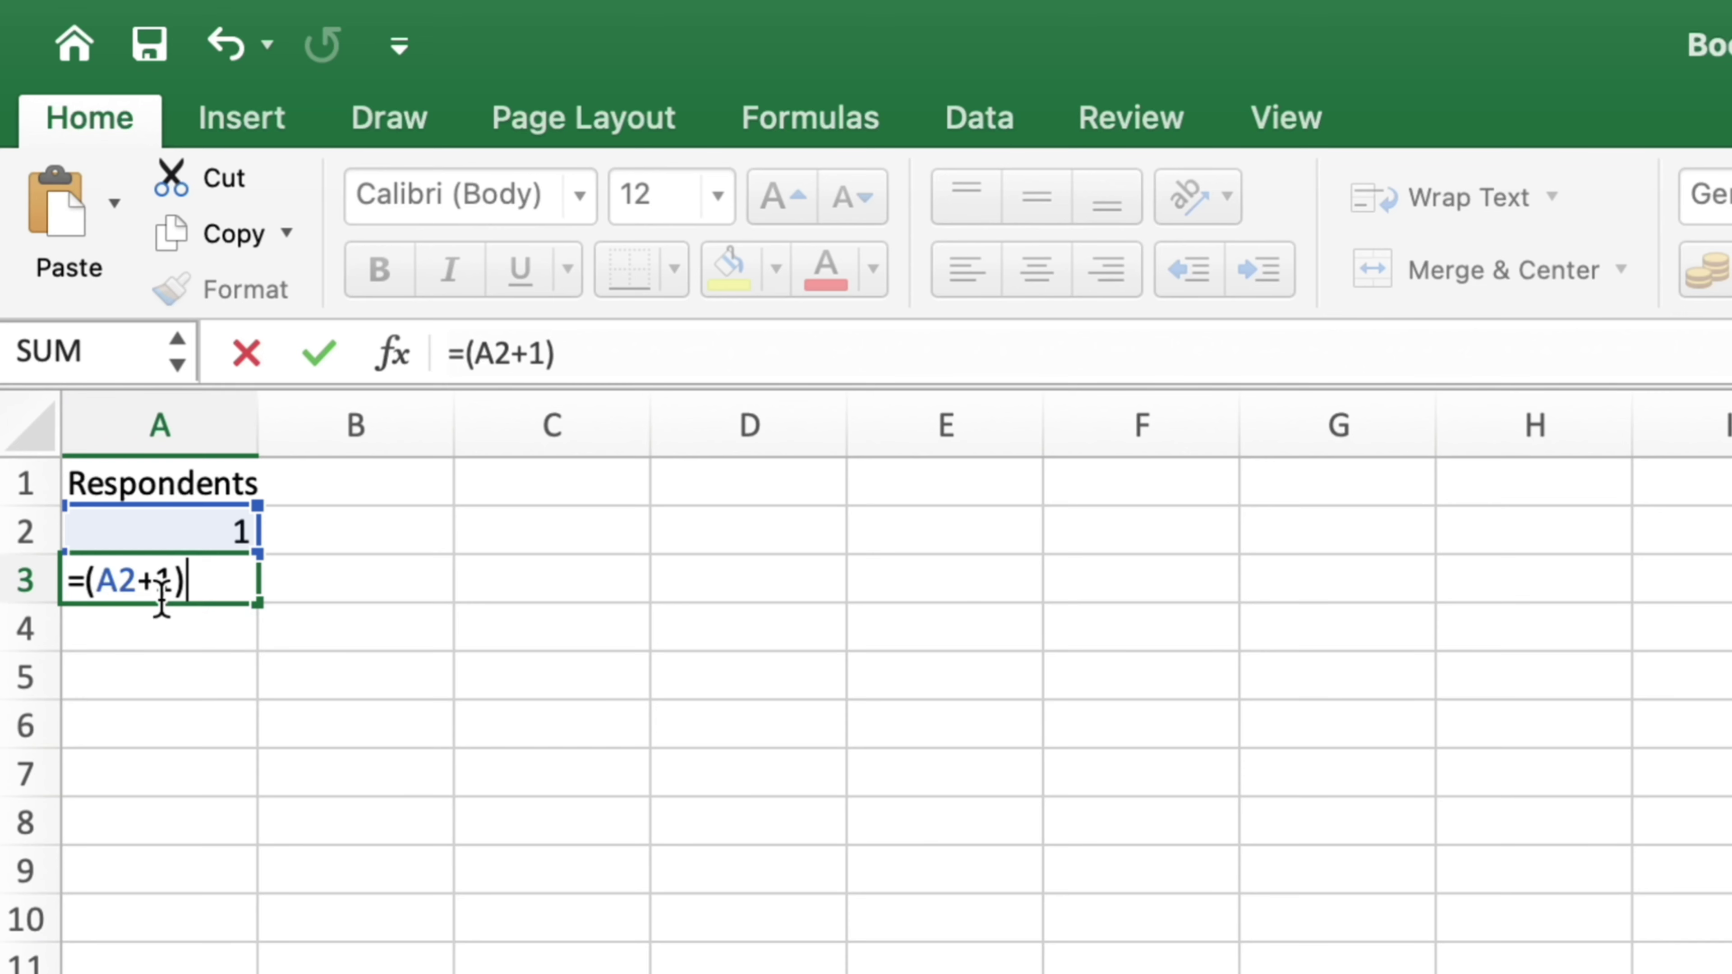
key("Return")
Step: Copy the =(A2+1) formula down column A so respondents number 1 through 10
left_click(213, 573)
right_click(214, 567)
left_click(280, 666)
left_click(183, 630)
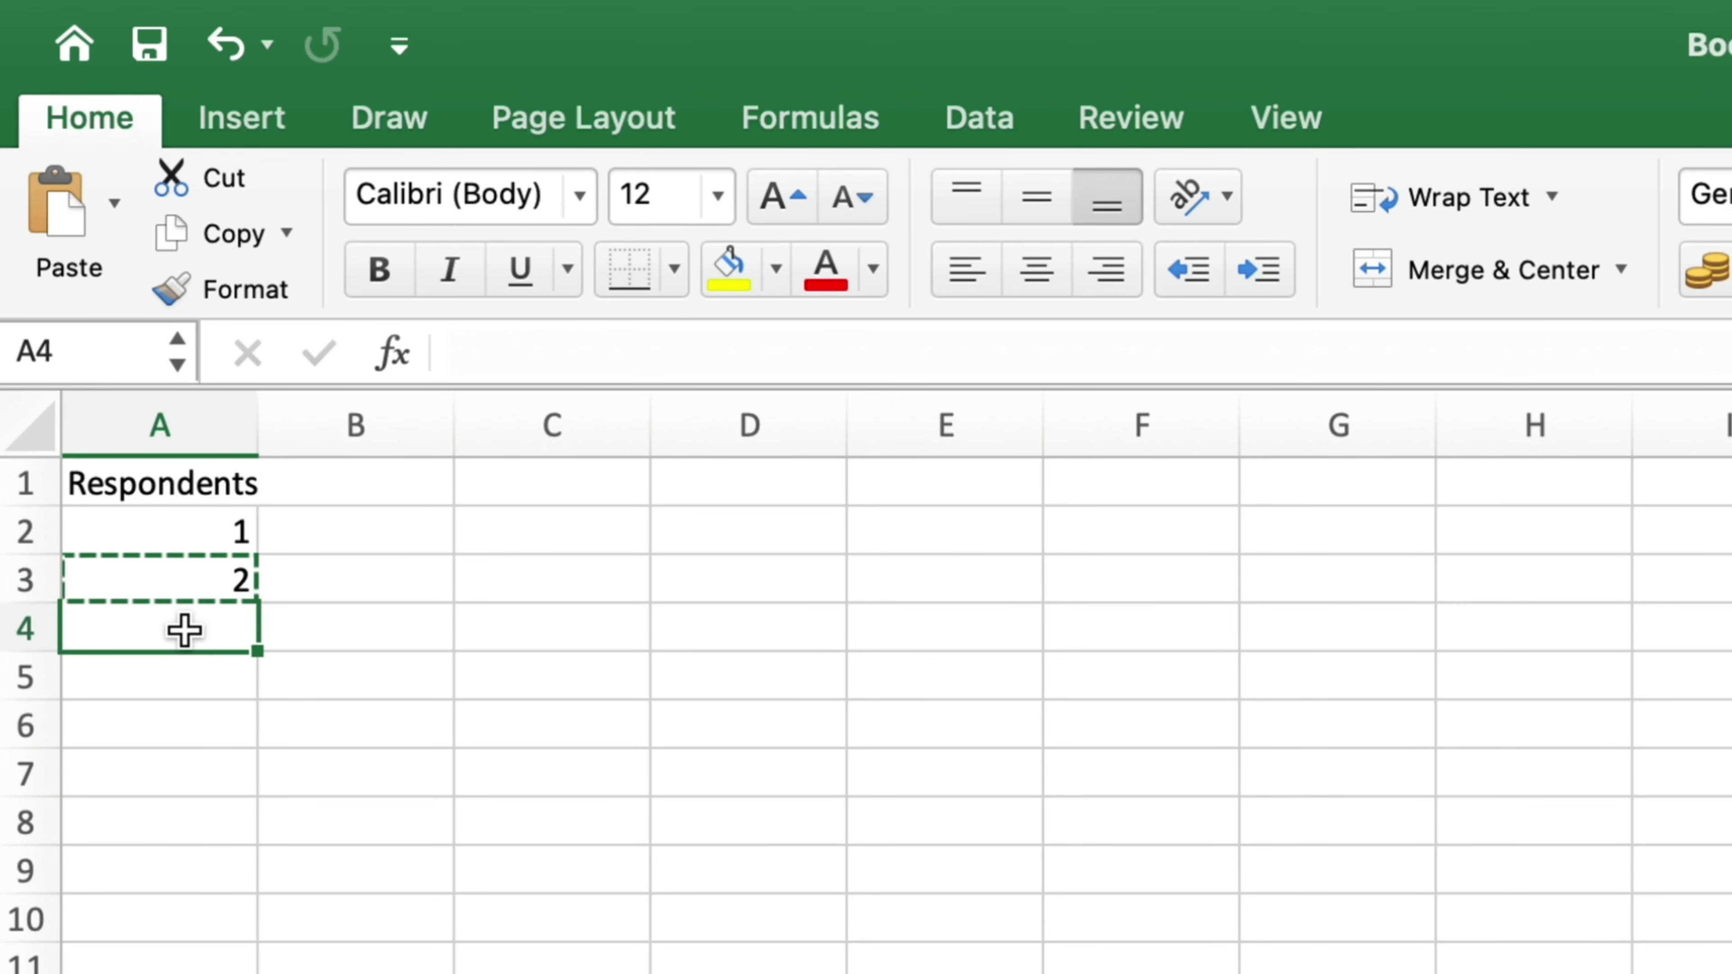
key("shift+Down")
key("shift+Down")
key("shift+Down")
key("shift+Down")
key("shift+Down")
key("shift+Down")
key("shift+Down")
key("shift+Down")
key("shift+Down")
key("shift+Down")
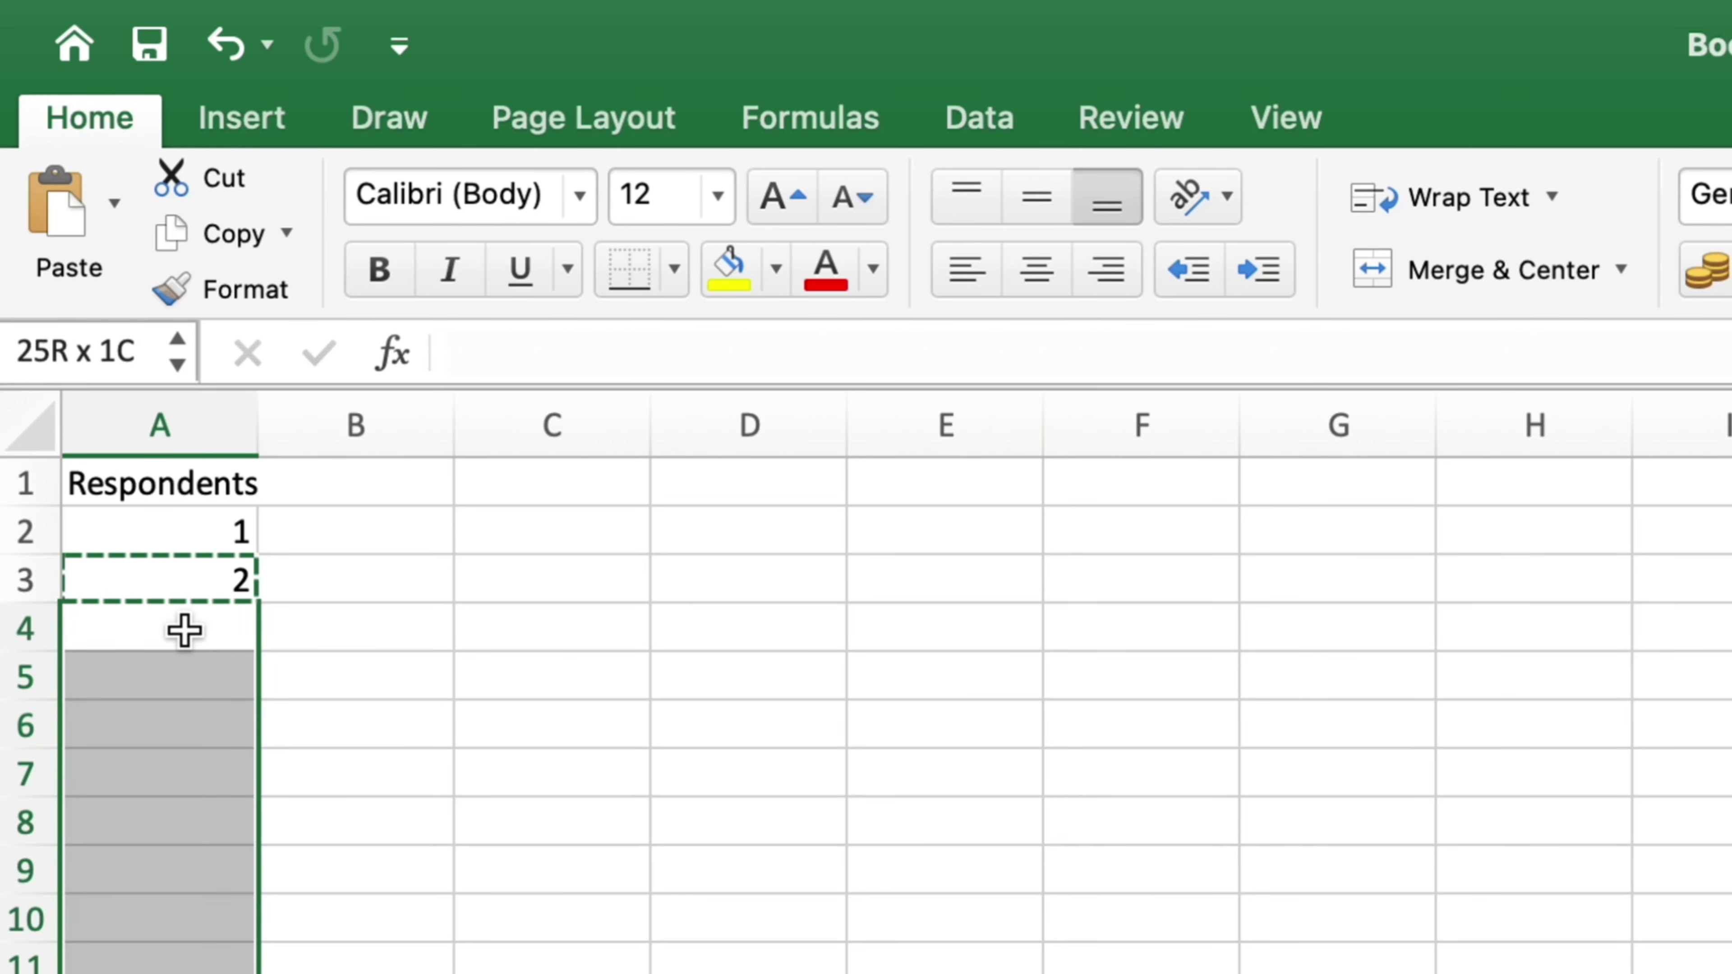
key("shift+Down")
key("shift+Down")
key("shift+Down")
key("shift+Down")
key("shift+Down")
key("shift+Down")
key("shift+Down")
key("shift+Down")
key("shift+Down")
key("shift+Down")
key("shift+Down")
key("shift+Down")
key("shift+Down")
right_click(88, 560)
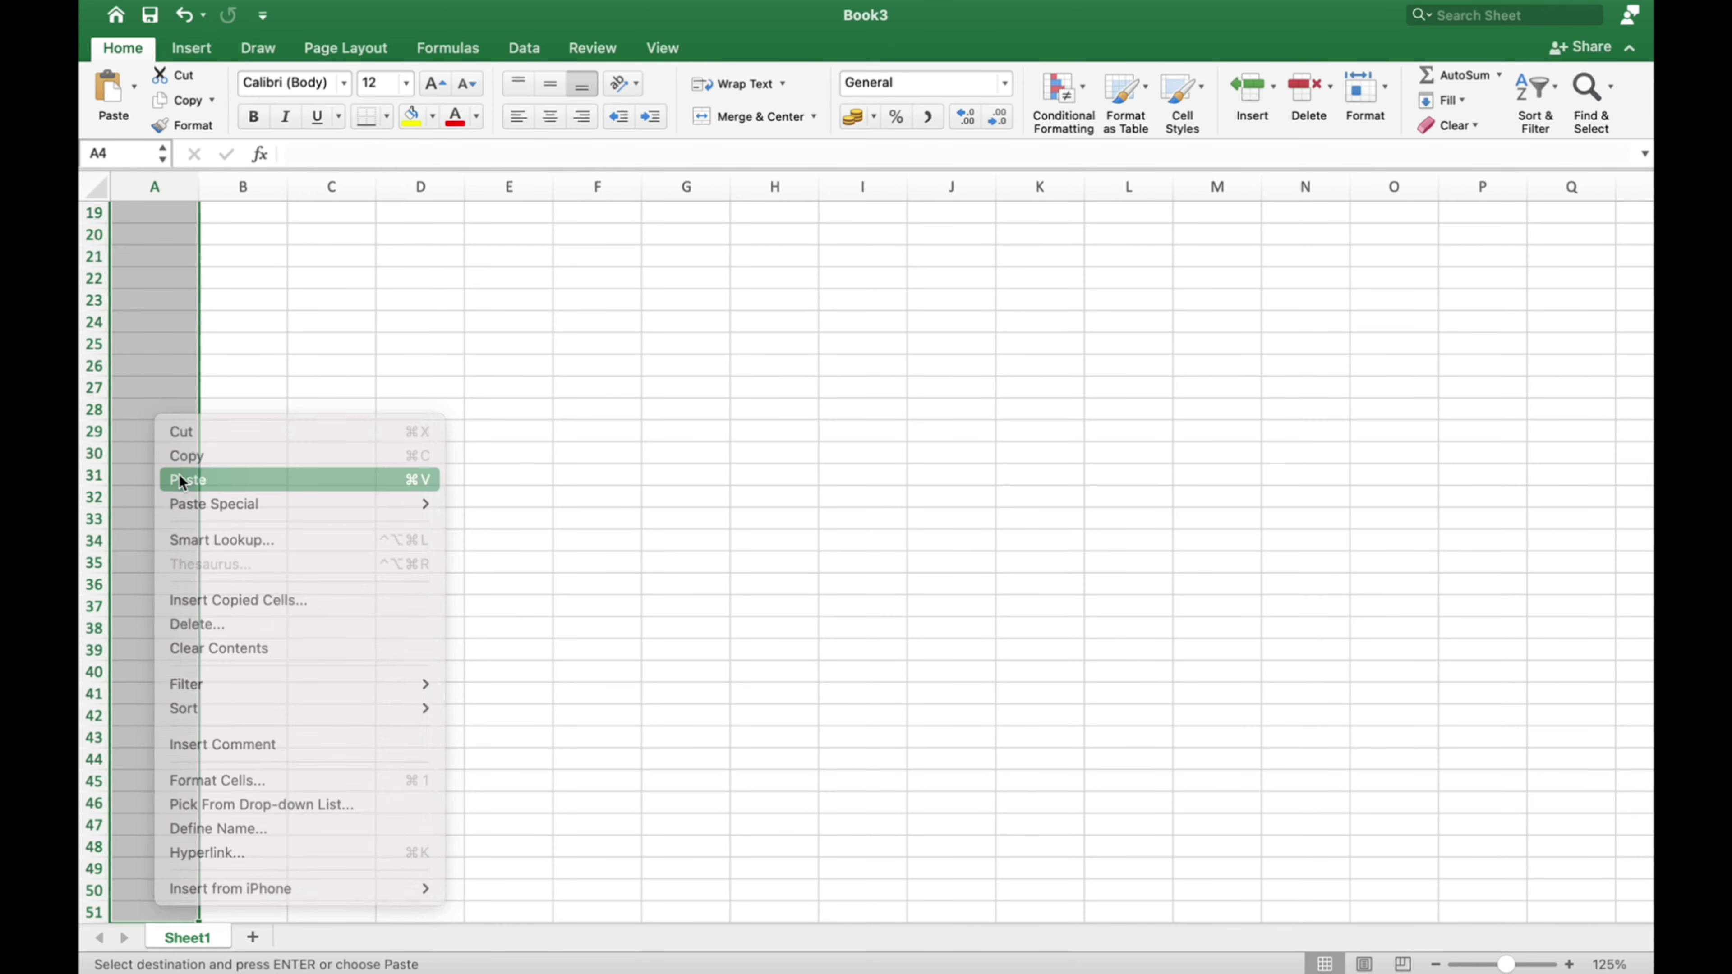
left_click(182, 481)
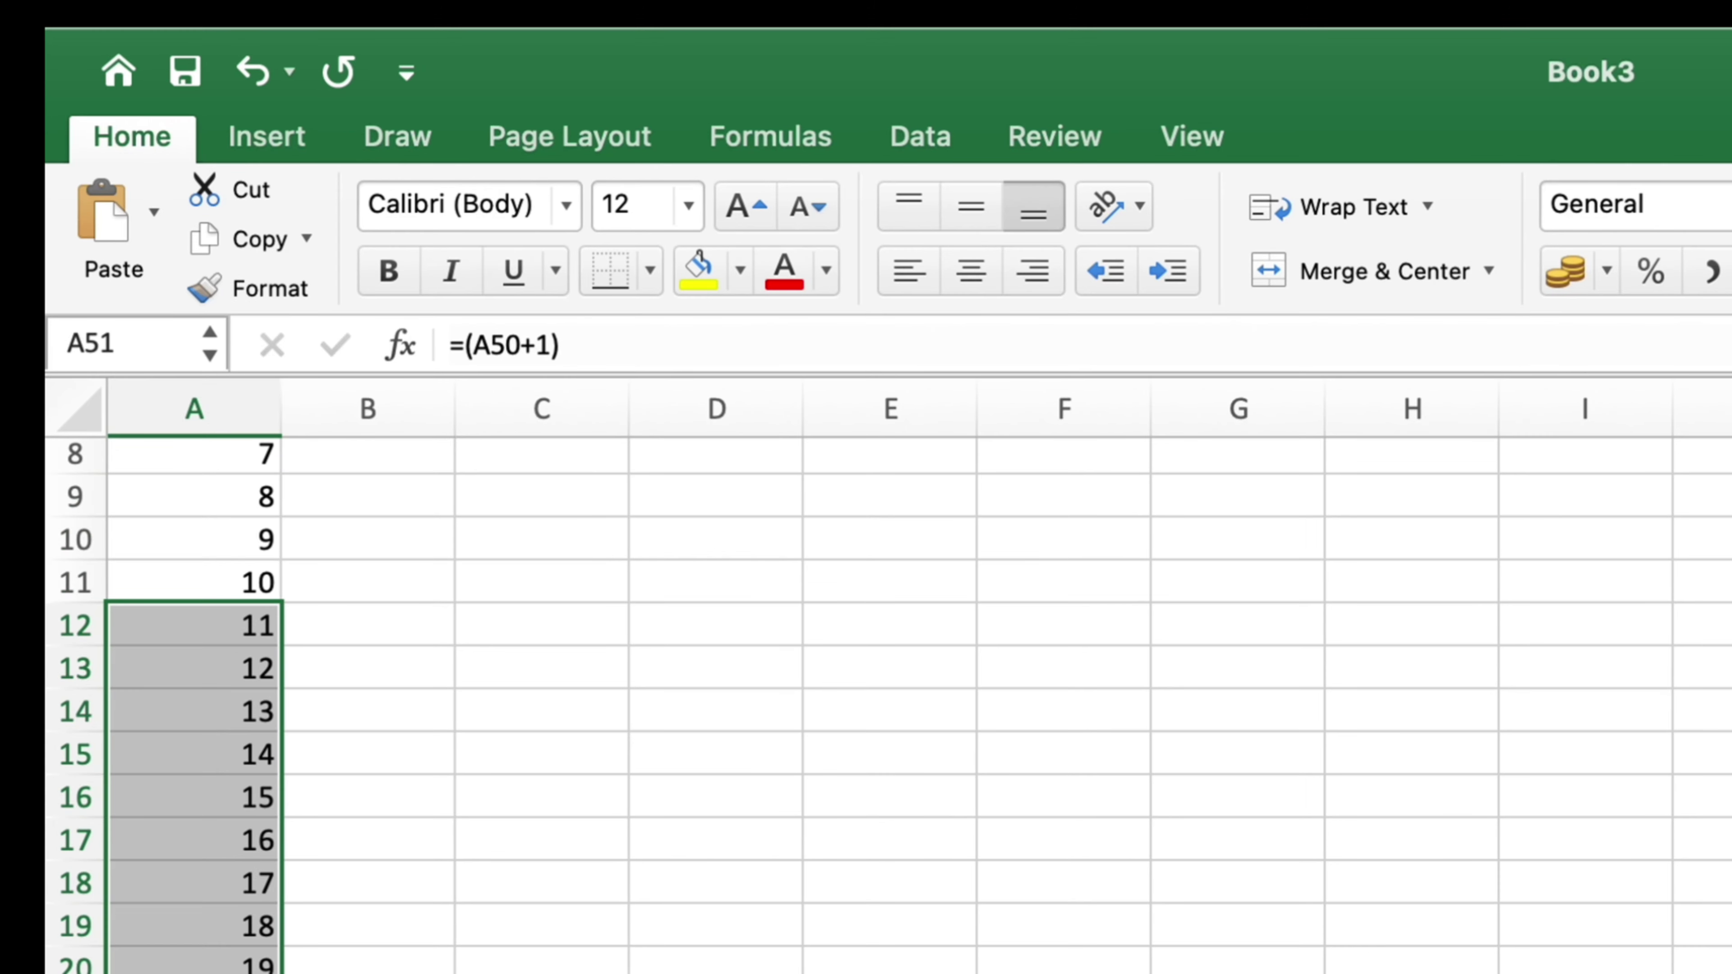
scroll(406, 683, "down", 5)
scroll(405, 683, "up", 10)
left_click(379, 453)
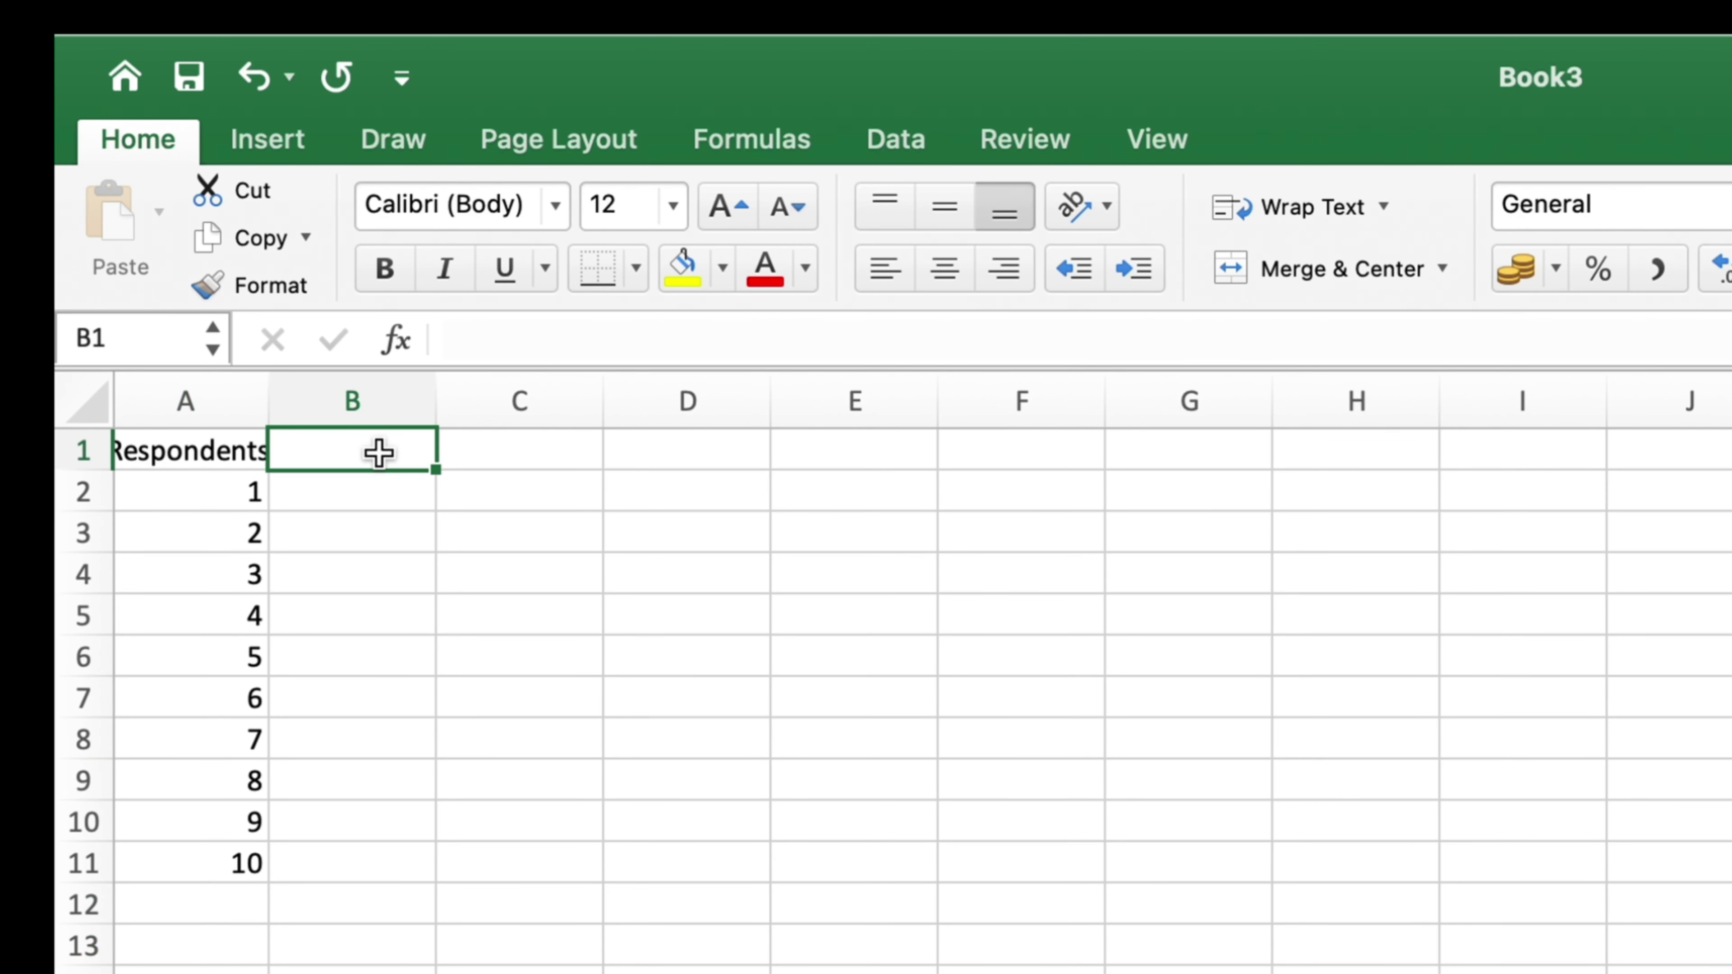
Step: Type the question headers Q1, Q2, Q3, Q4 and Q5 across B1:F1
type("q")
key("BackSpace")
type("Q1")
key("Tab")
type("Q2")
key("Tab")
type("Q3")
key("Tab")
type("Q4")
key("Tab")
type("Q5")
key("Tab")
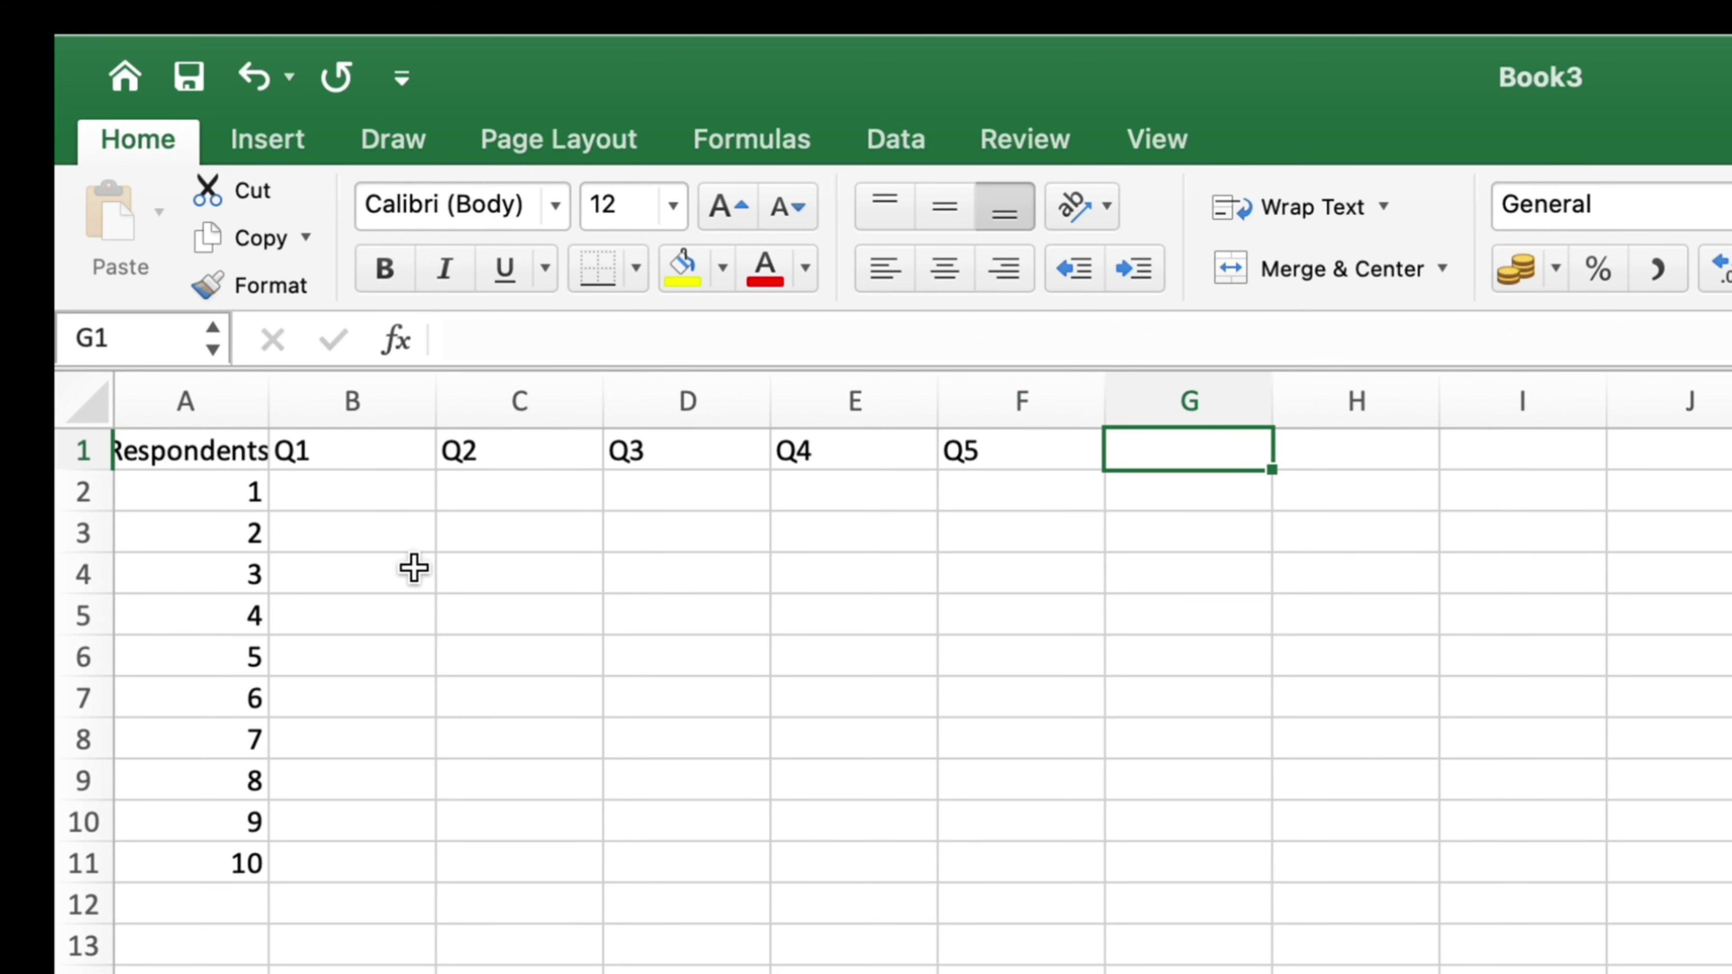
Step: Centre the table contents horizontally and vertically and widen columns A–F
left_click_drag(163, 401, 1023, 437)
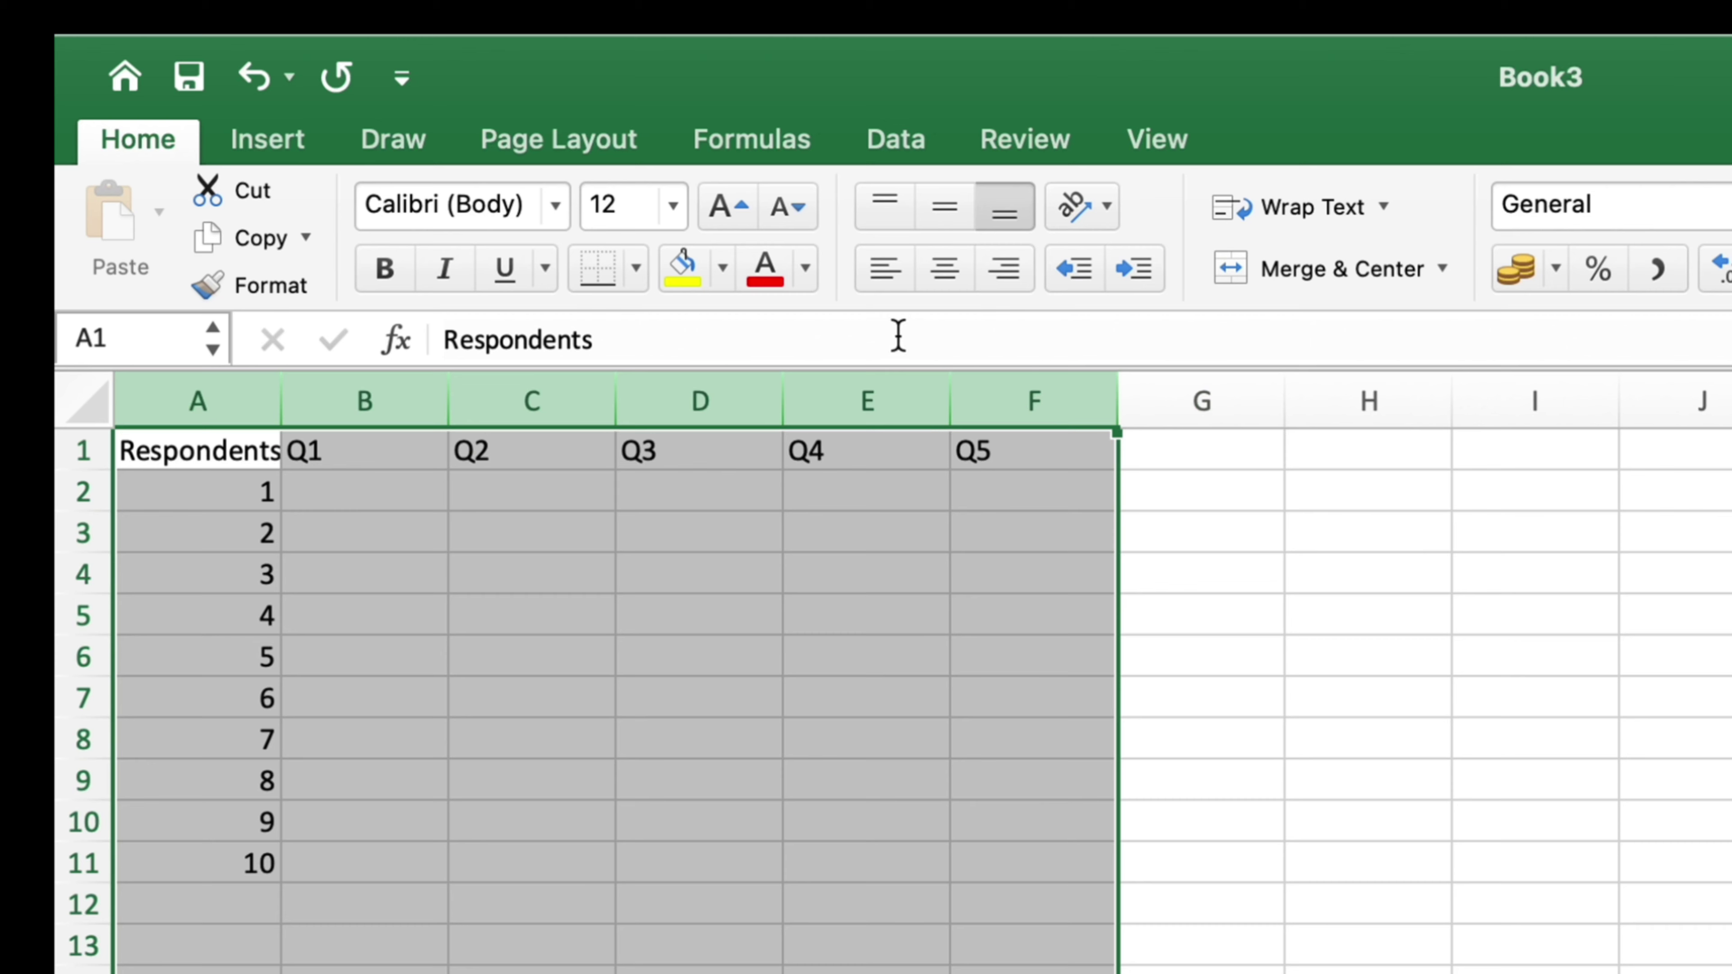
left_click(945, 267)
left_click(944, 207)
left_click_drag(447, 401, 560, 387)
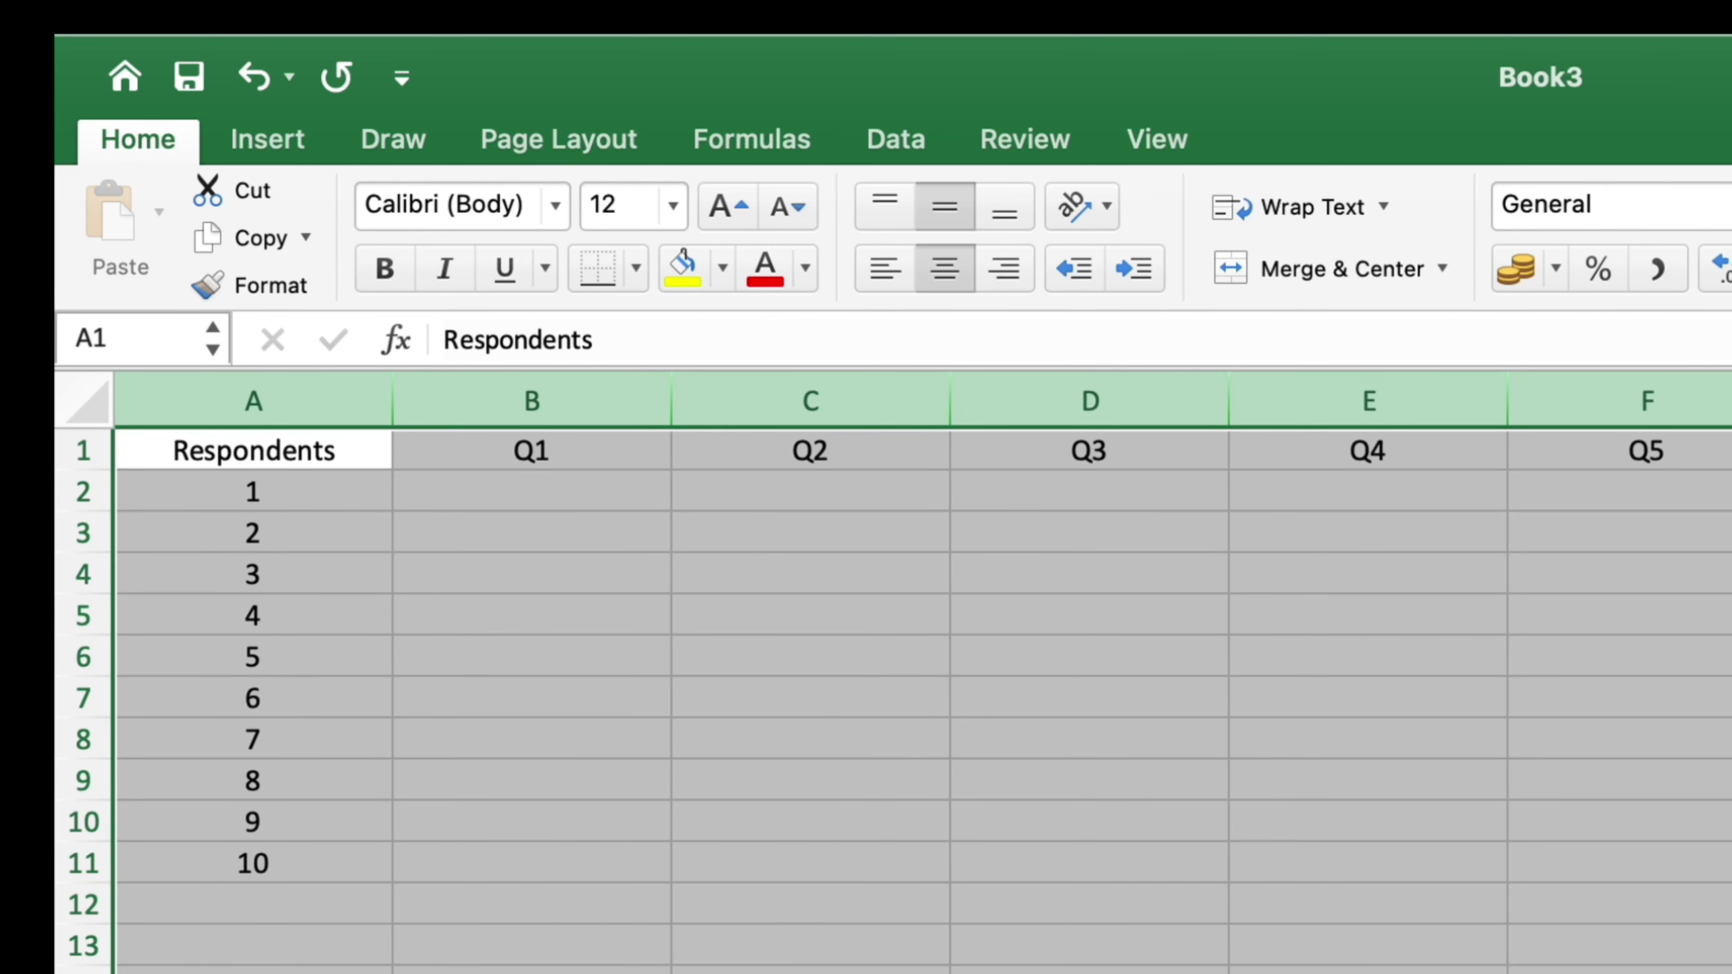
left_click(810, 968)
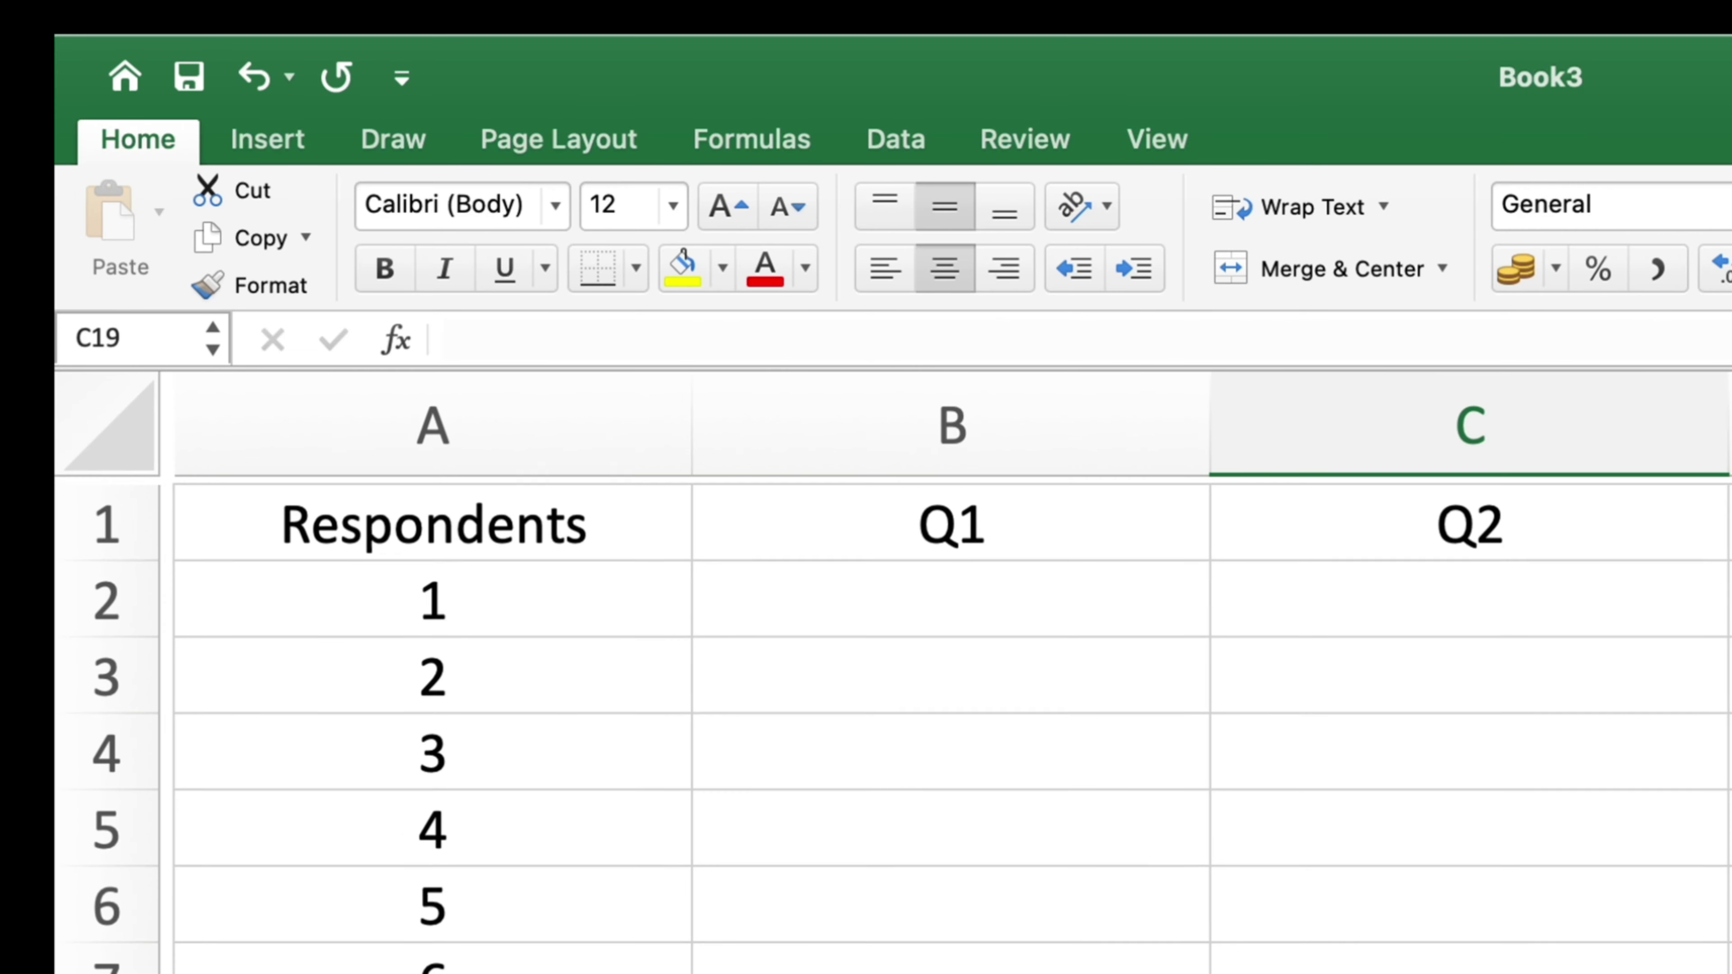
left_click(739, 696)
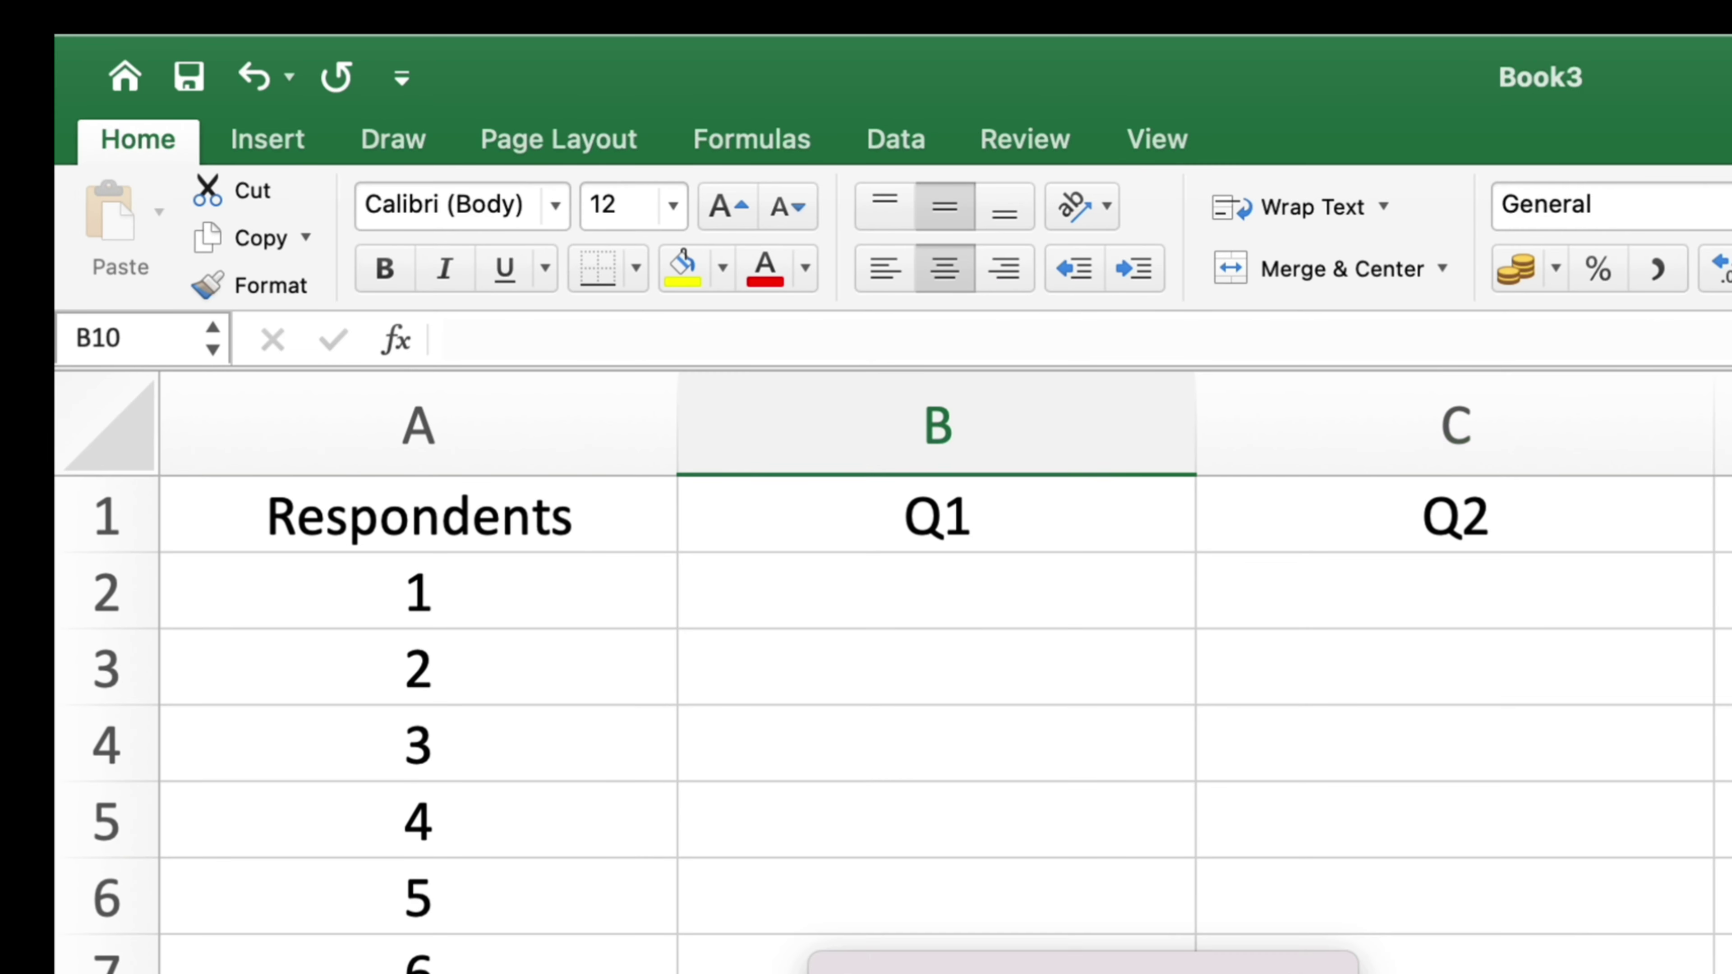
Step: Enter Strongly Agree, Strongly Disagree, Agree and Disagree down column B, and name the sheet Text Responses
left_click(828, 597)
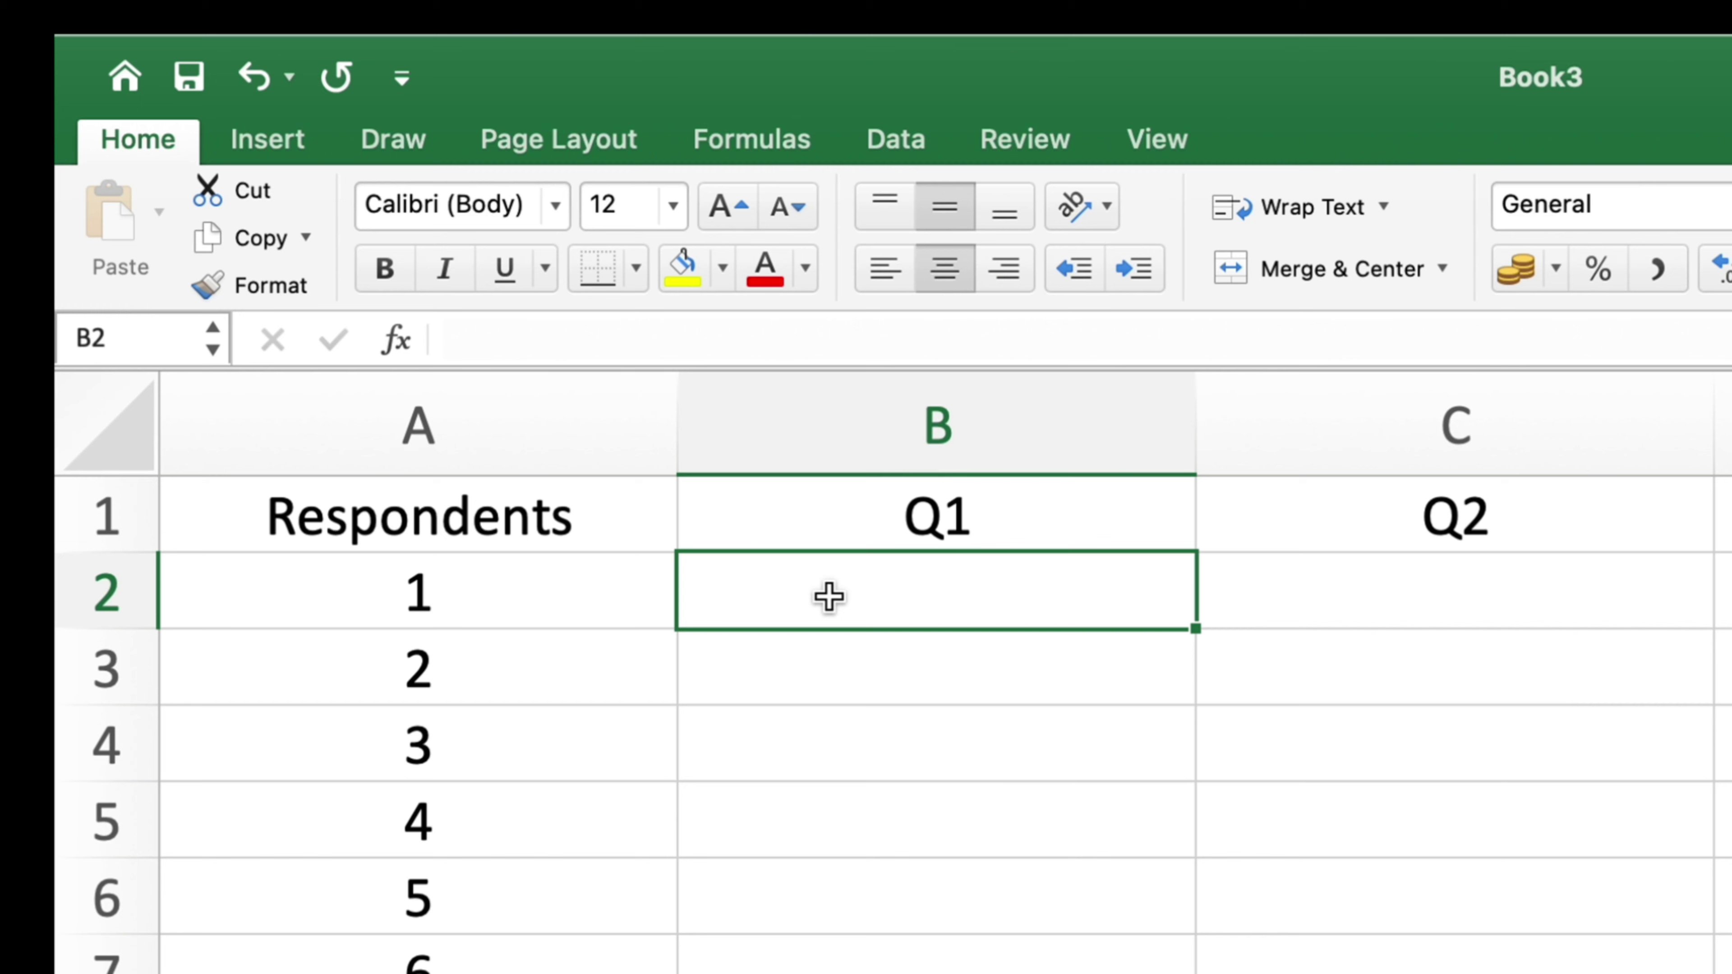
type("STRONGLY")
key("BackSpace")
key("BackSpace")
key("BackSpace")
key("BackSpace")
key("BackSpace")
key("BackSpace")
type("trongly")
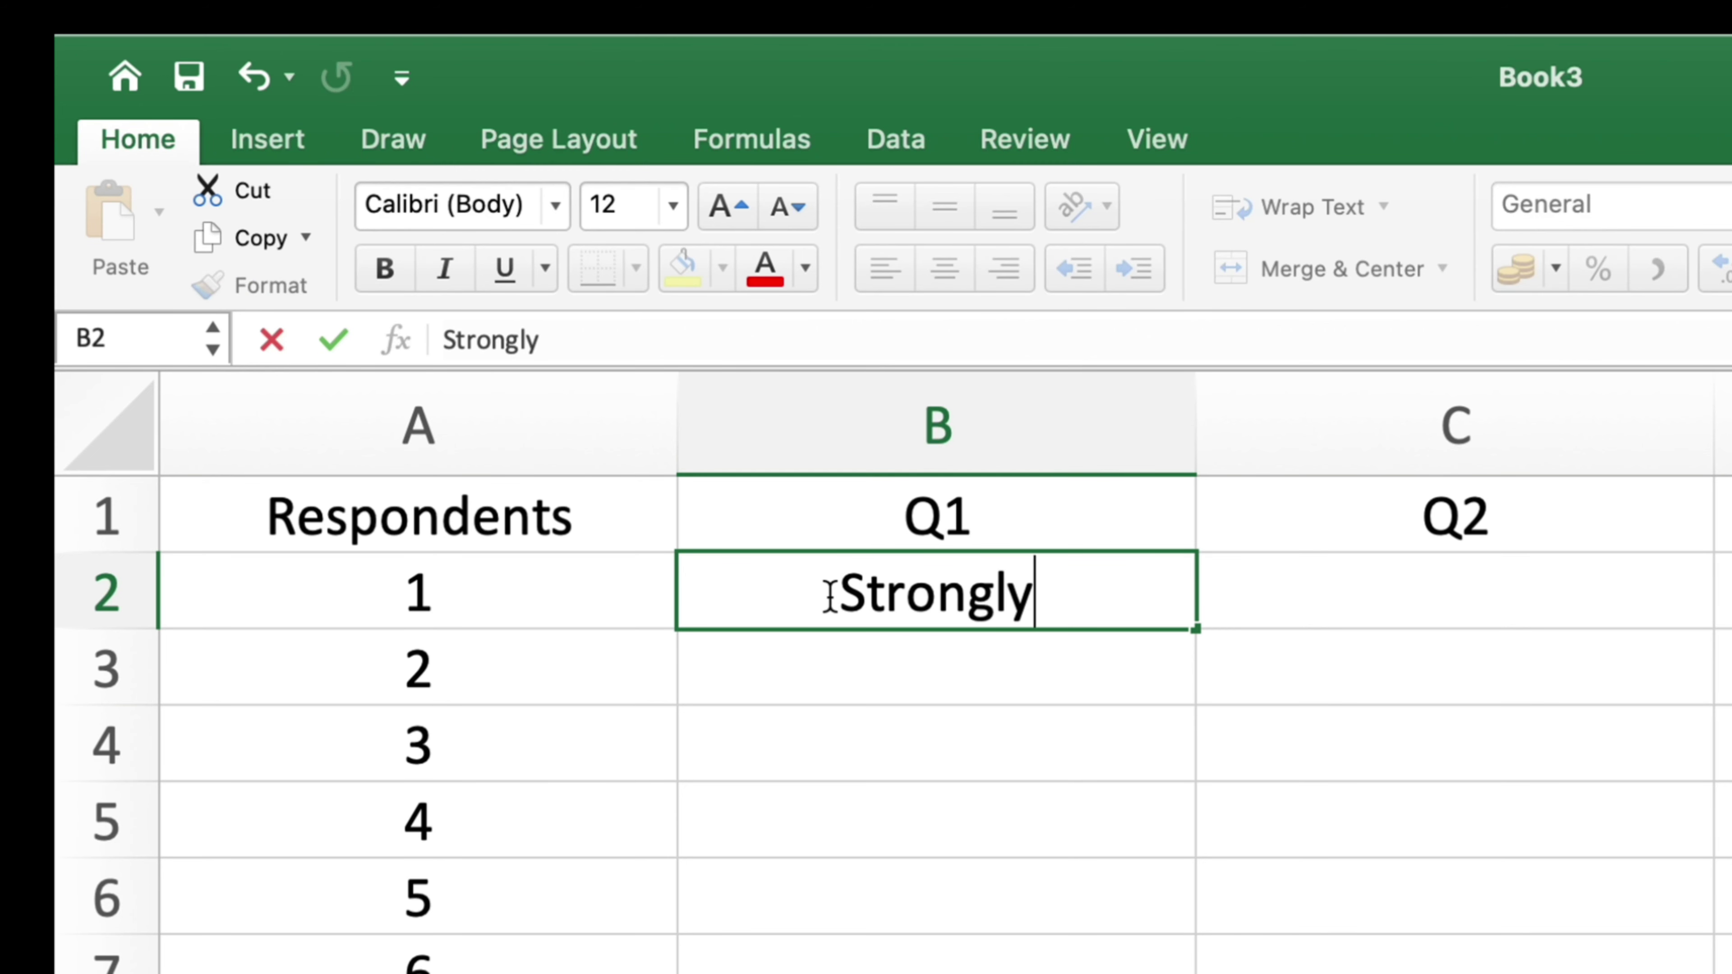
type(" Agr")
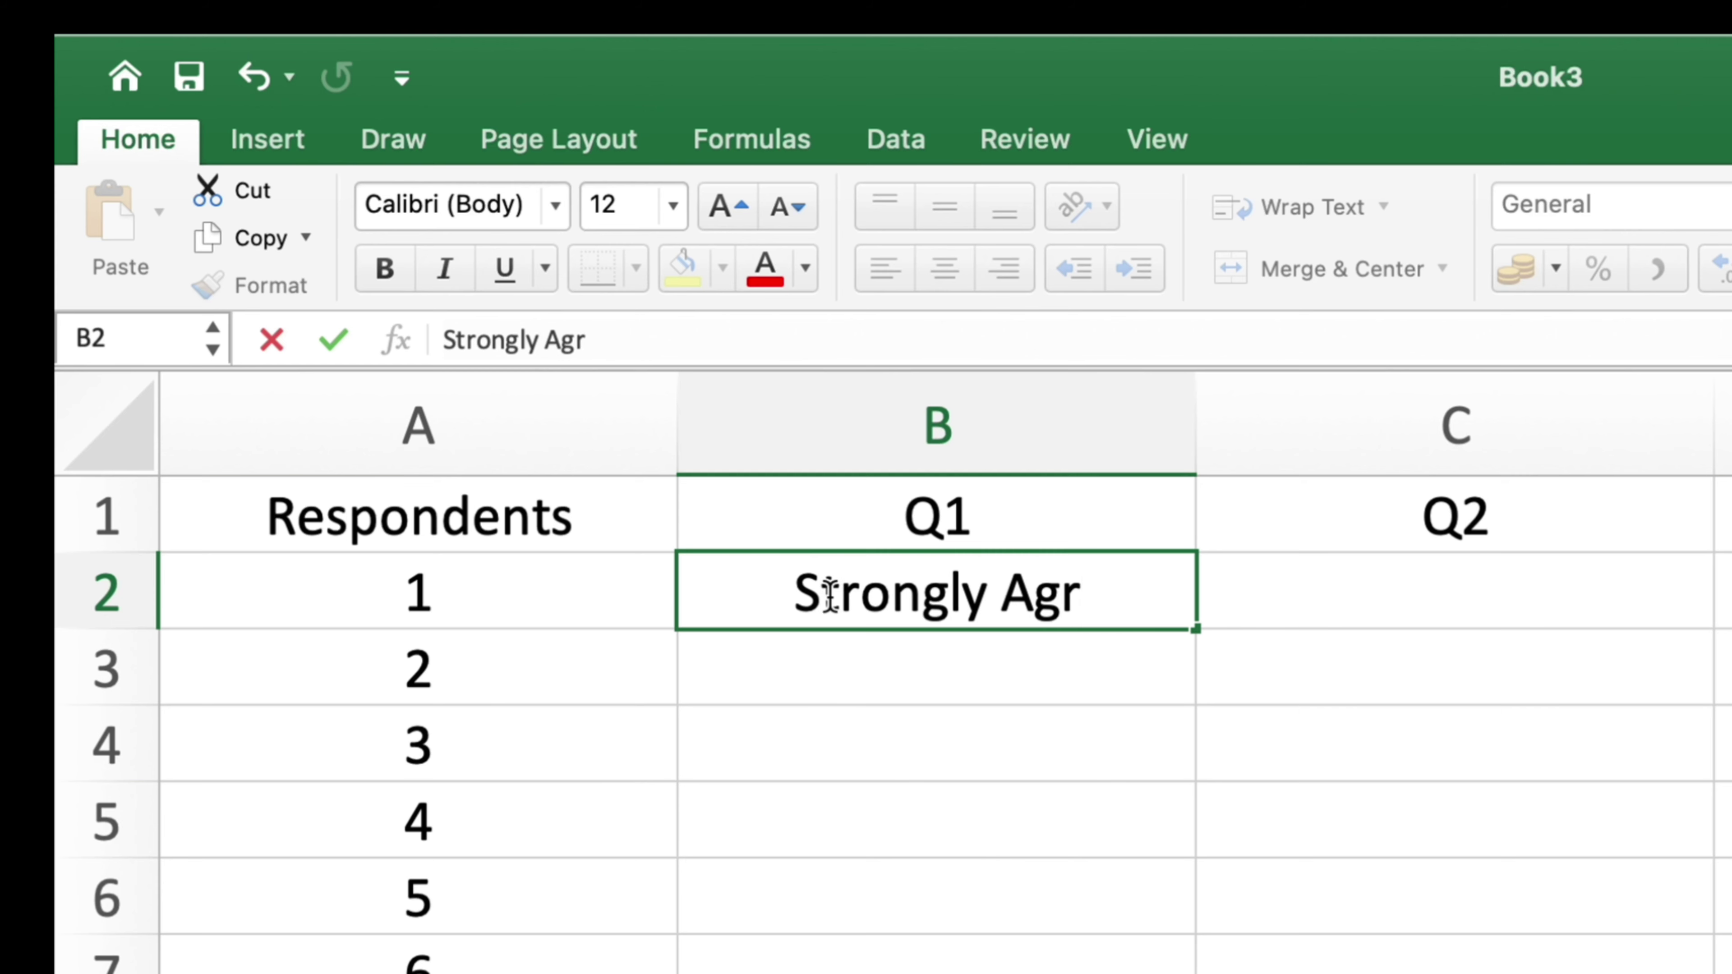
type("ee")
key("Return")
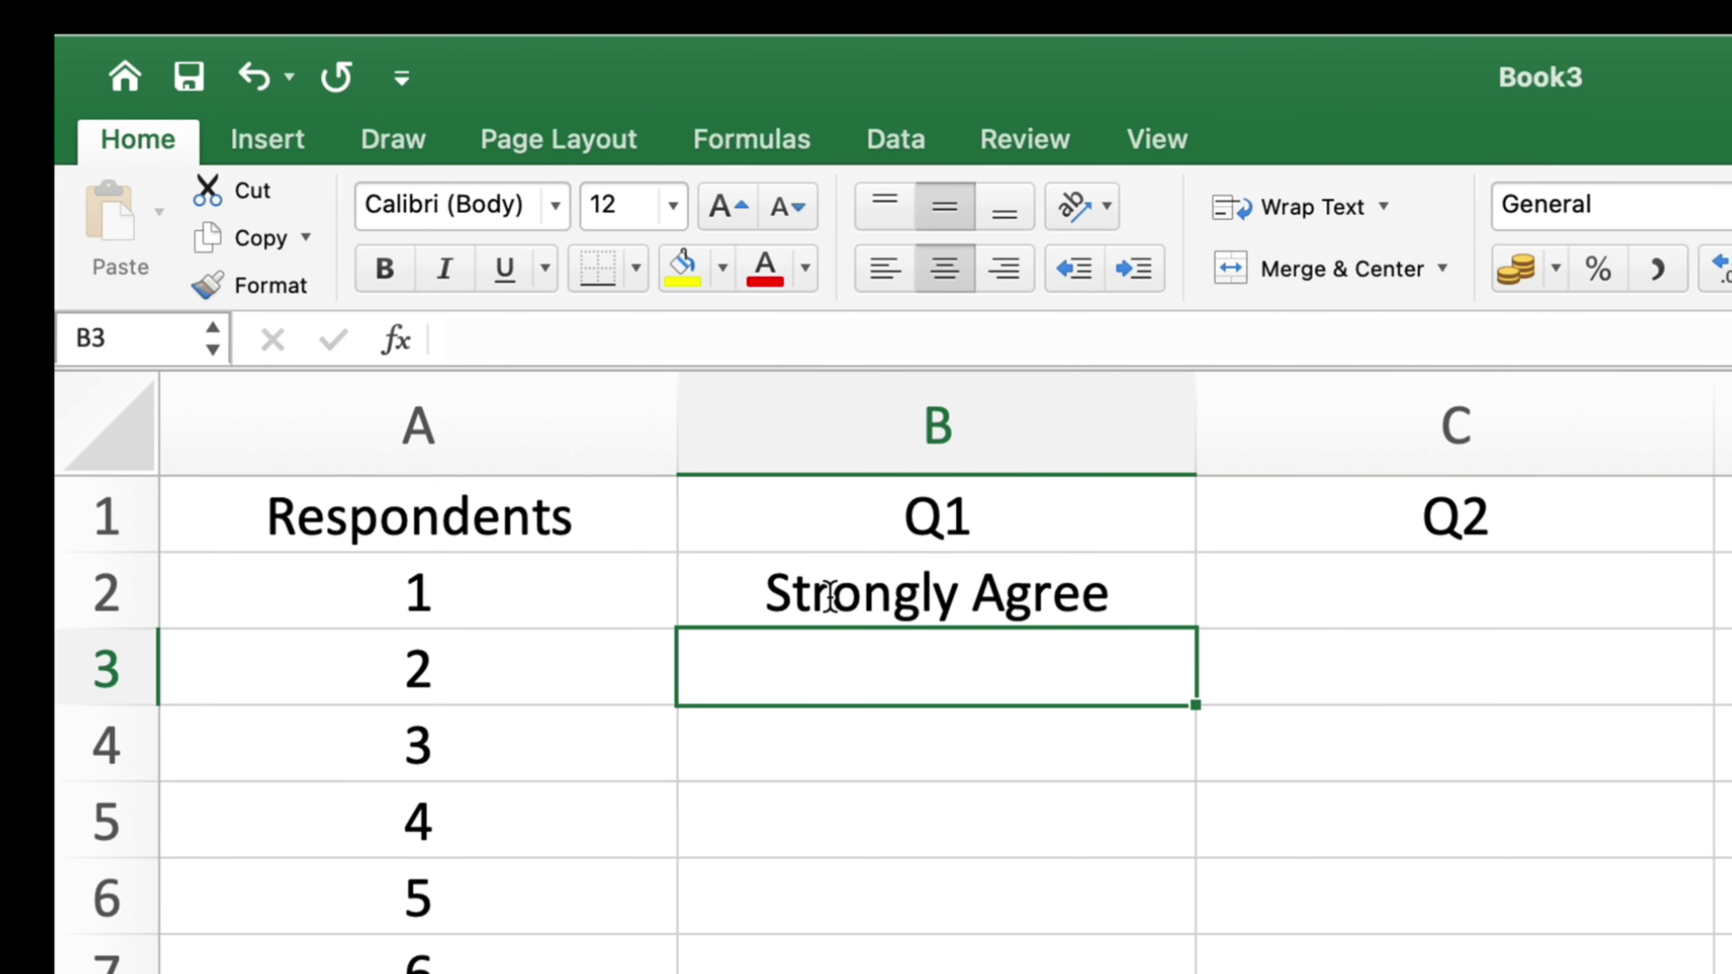
type("Str")
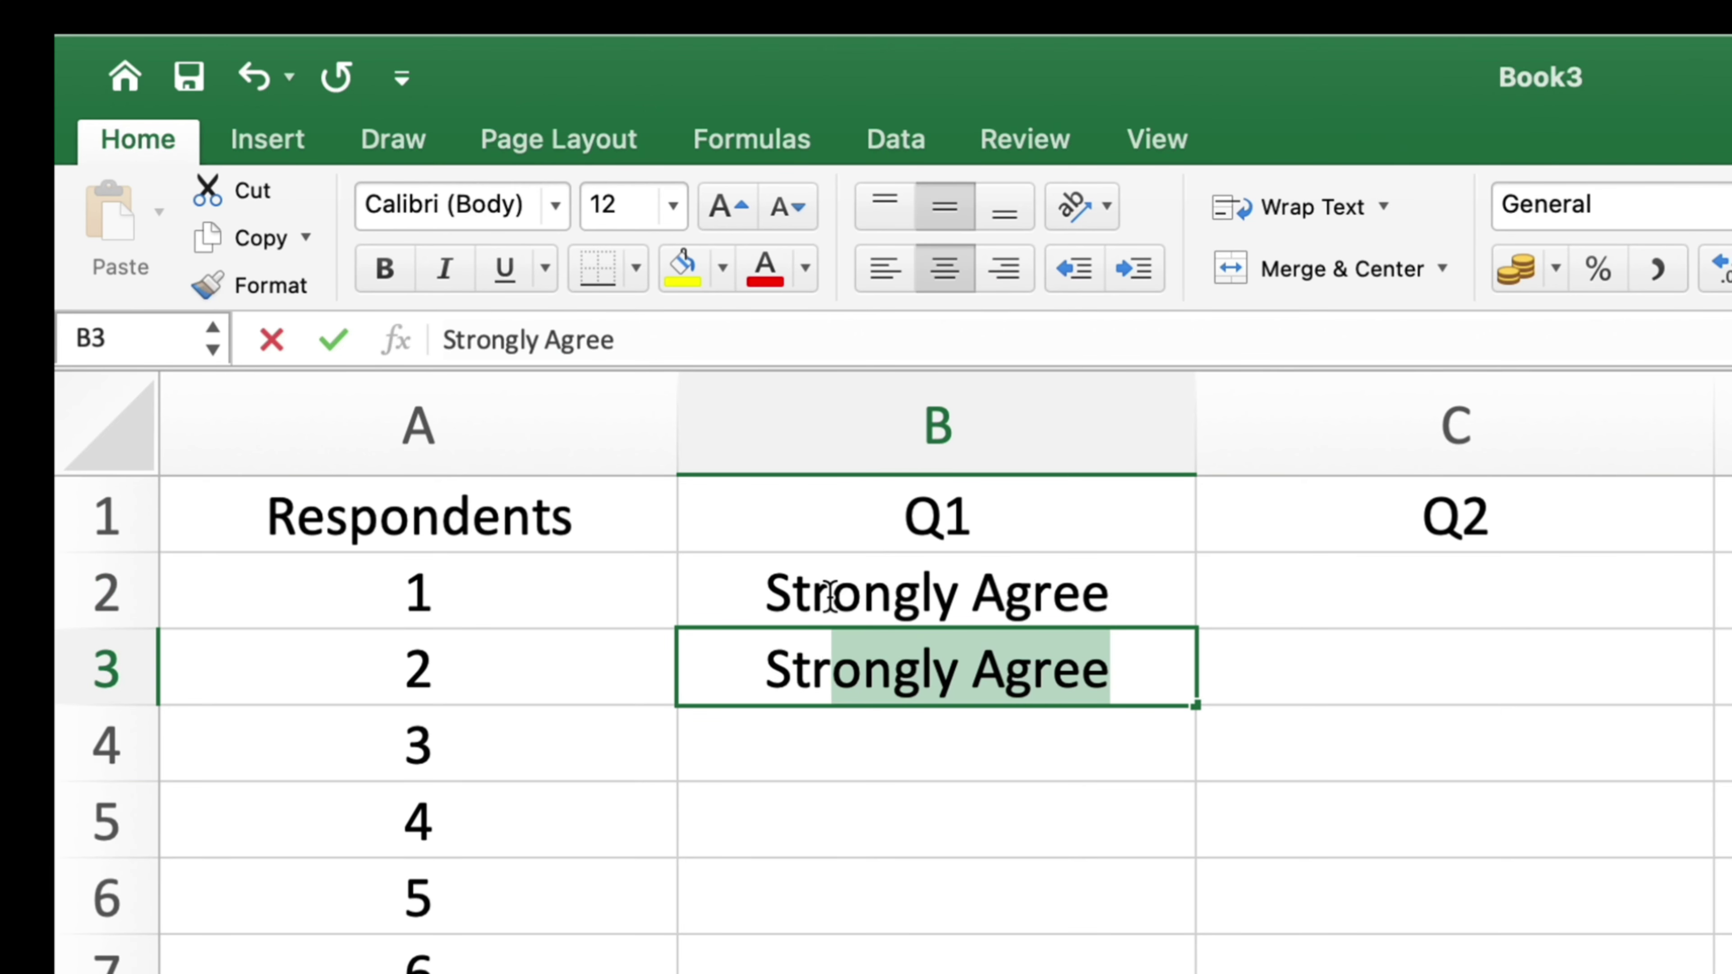
type("ongly Disagr")
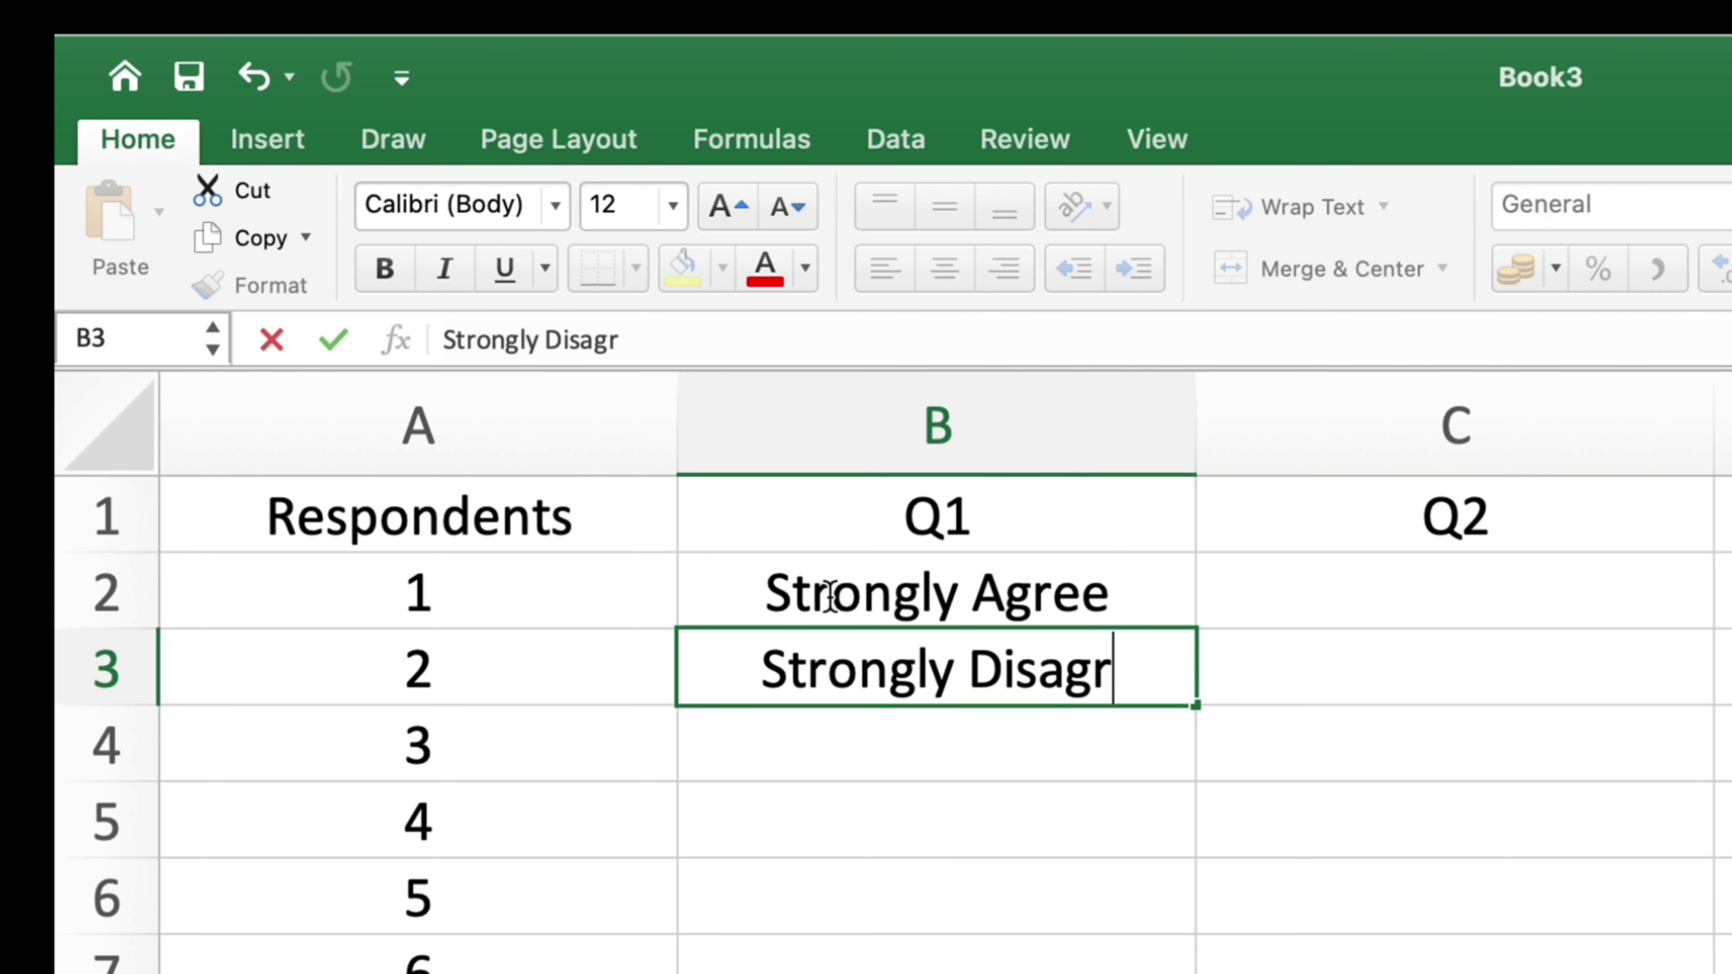
type("ee")
key("Return")
type("Agree")
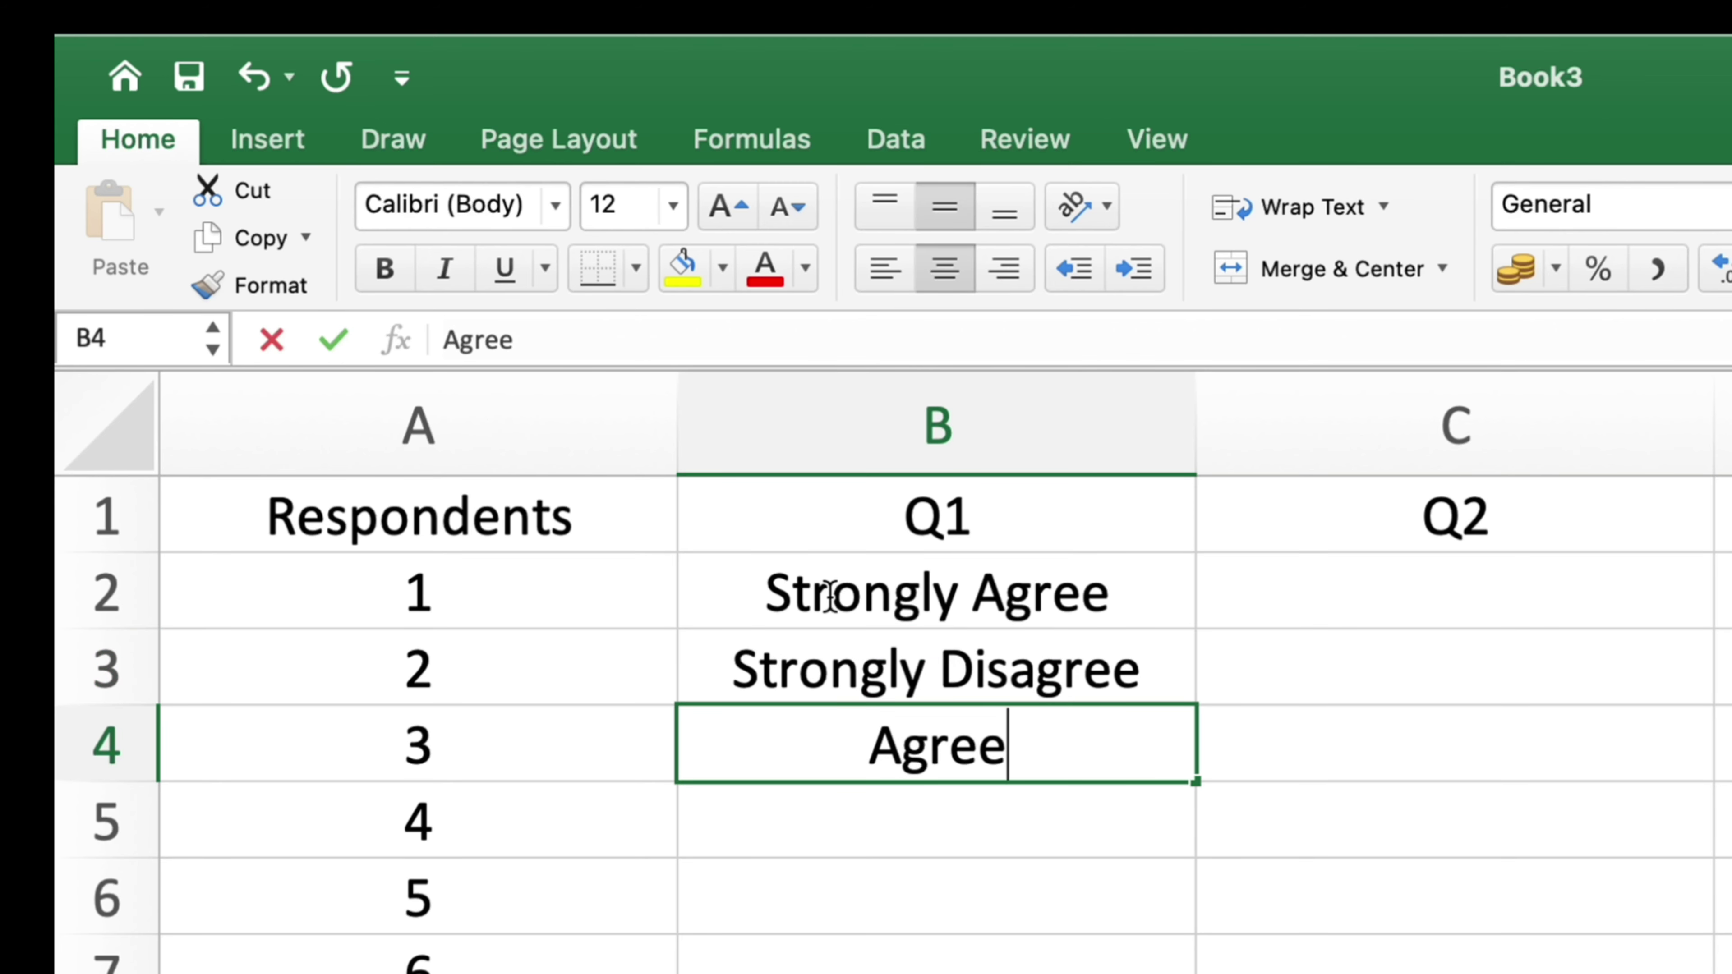
key("Return")
type("Disagree")
key("Return")
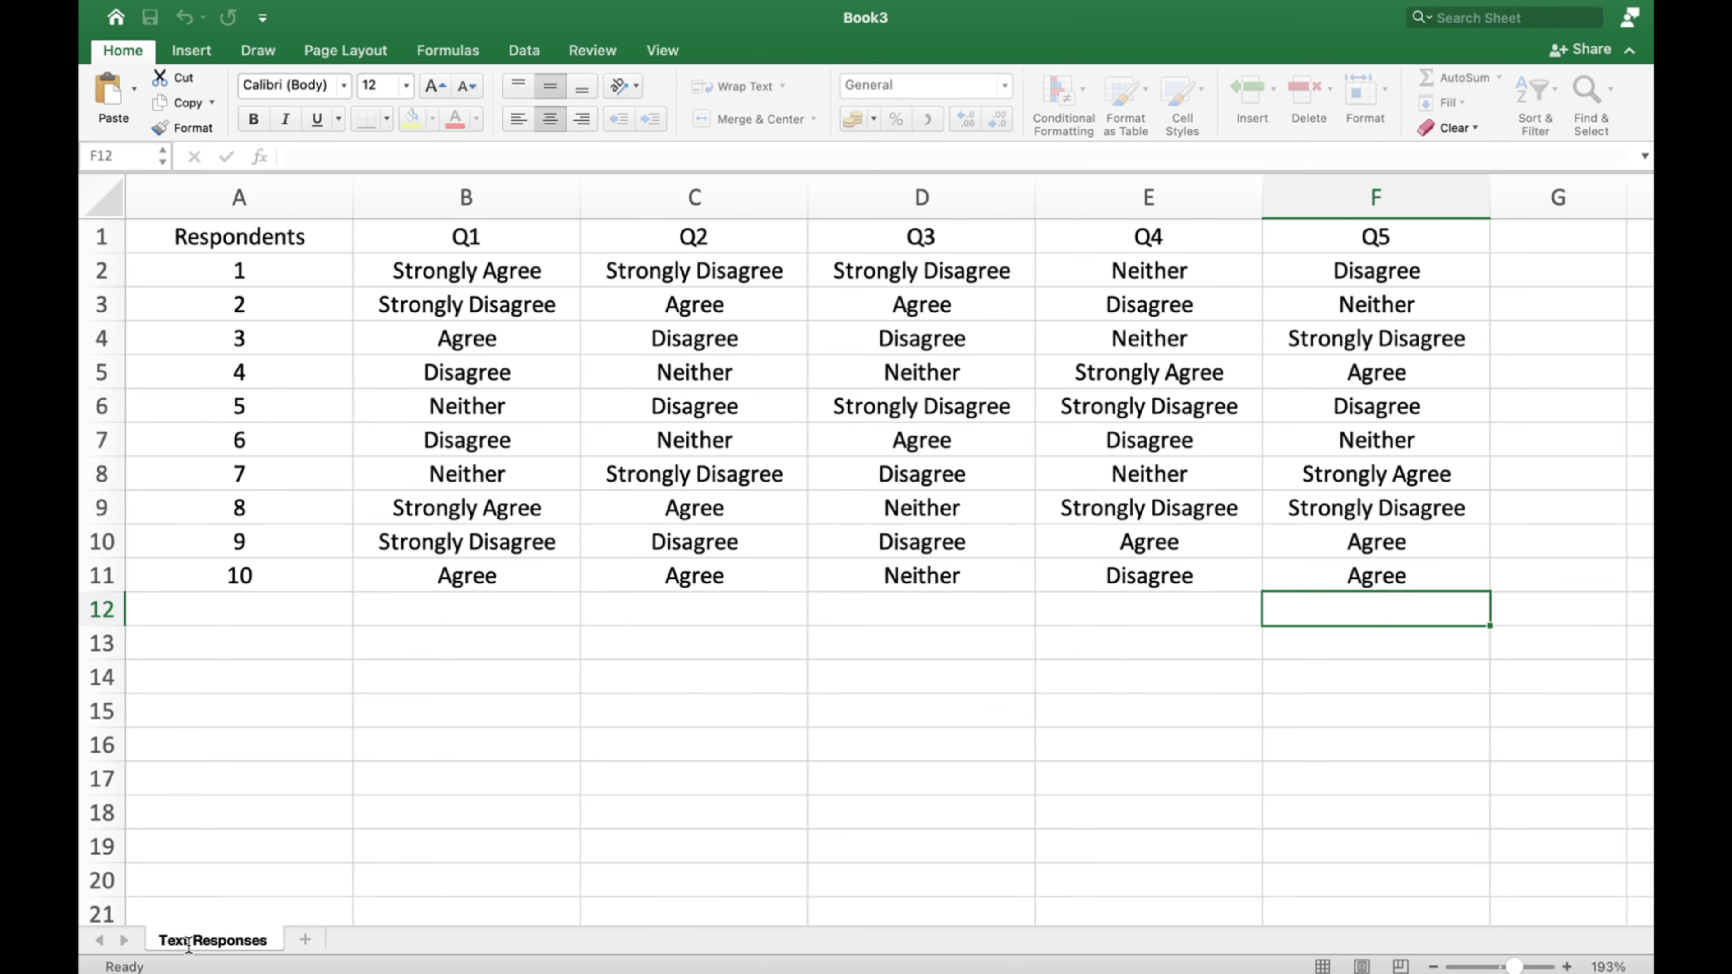
key("Return")
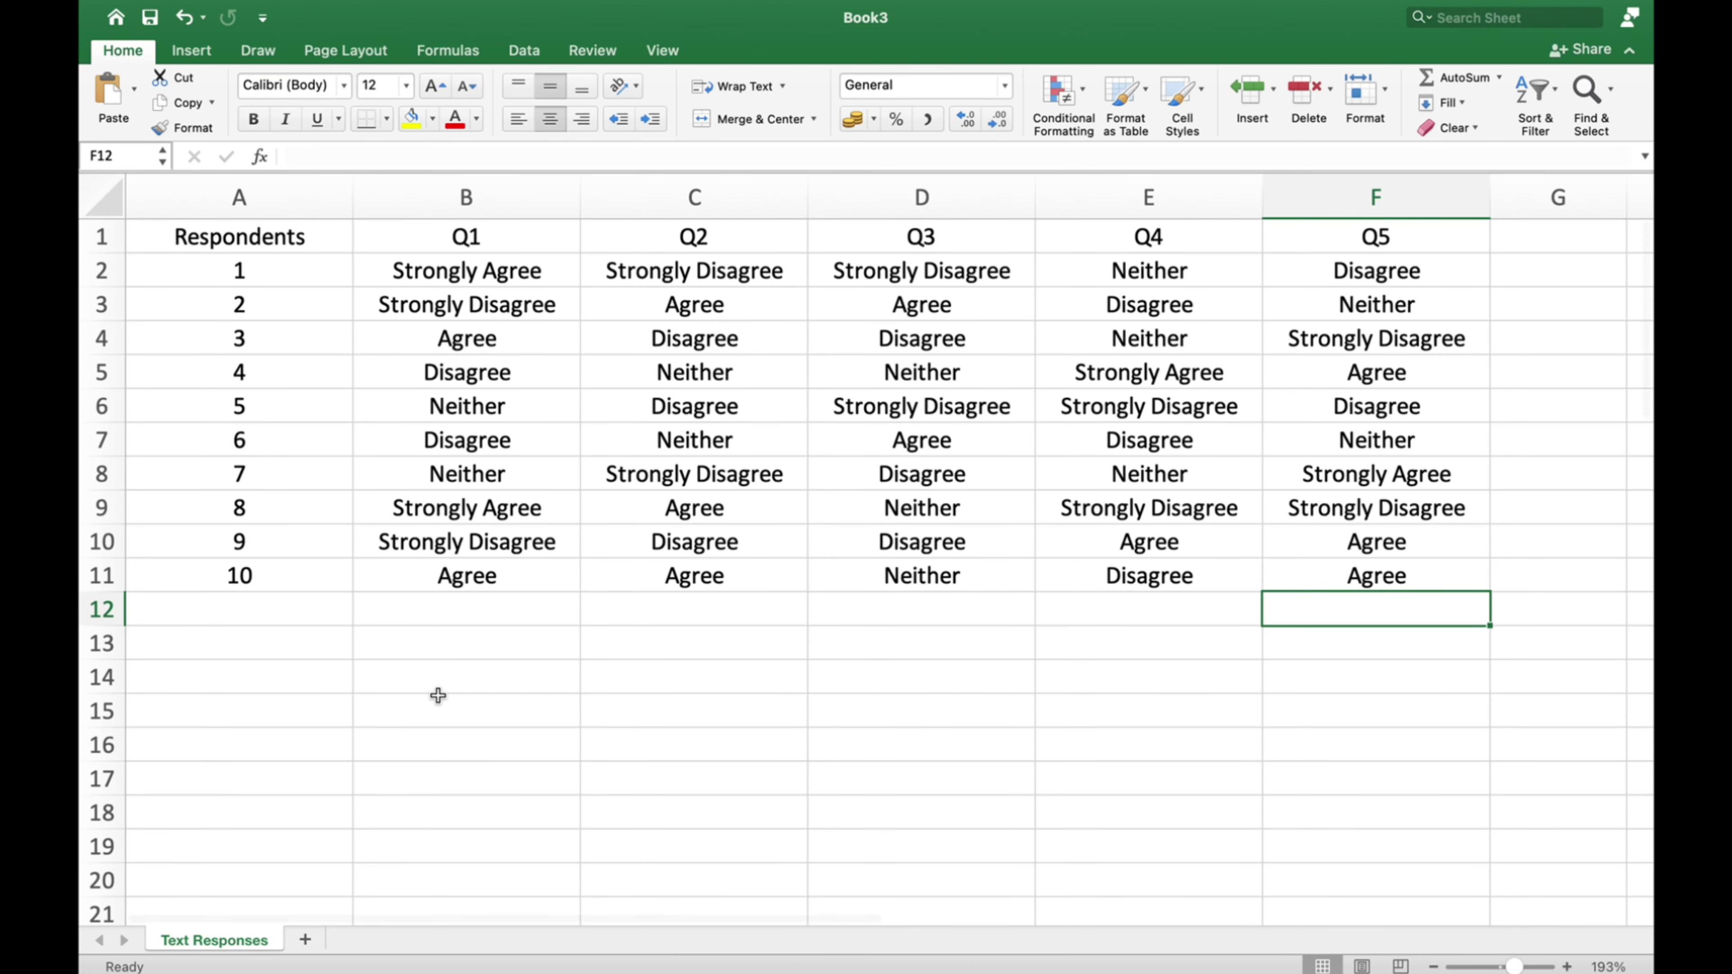
Step: Add a new sheet named Numerical responses
left_click(305, 942)
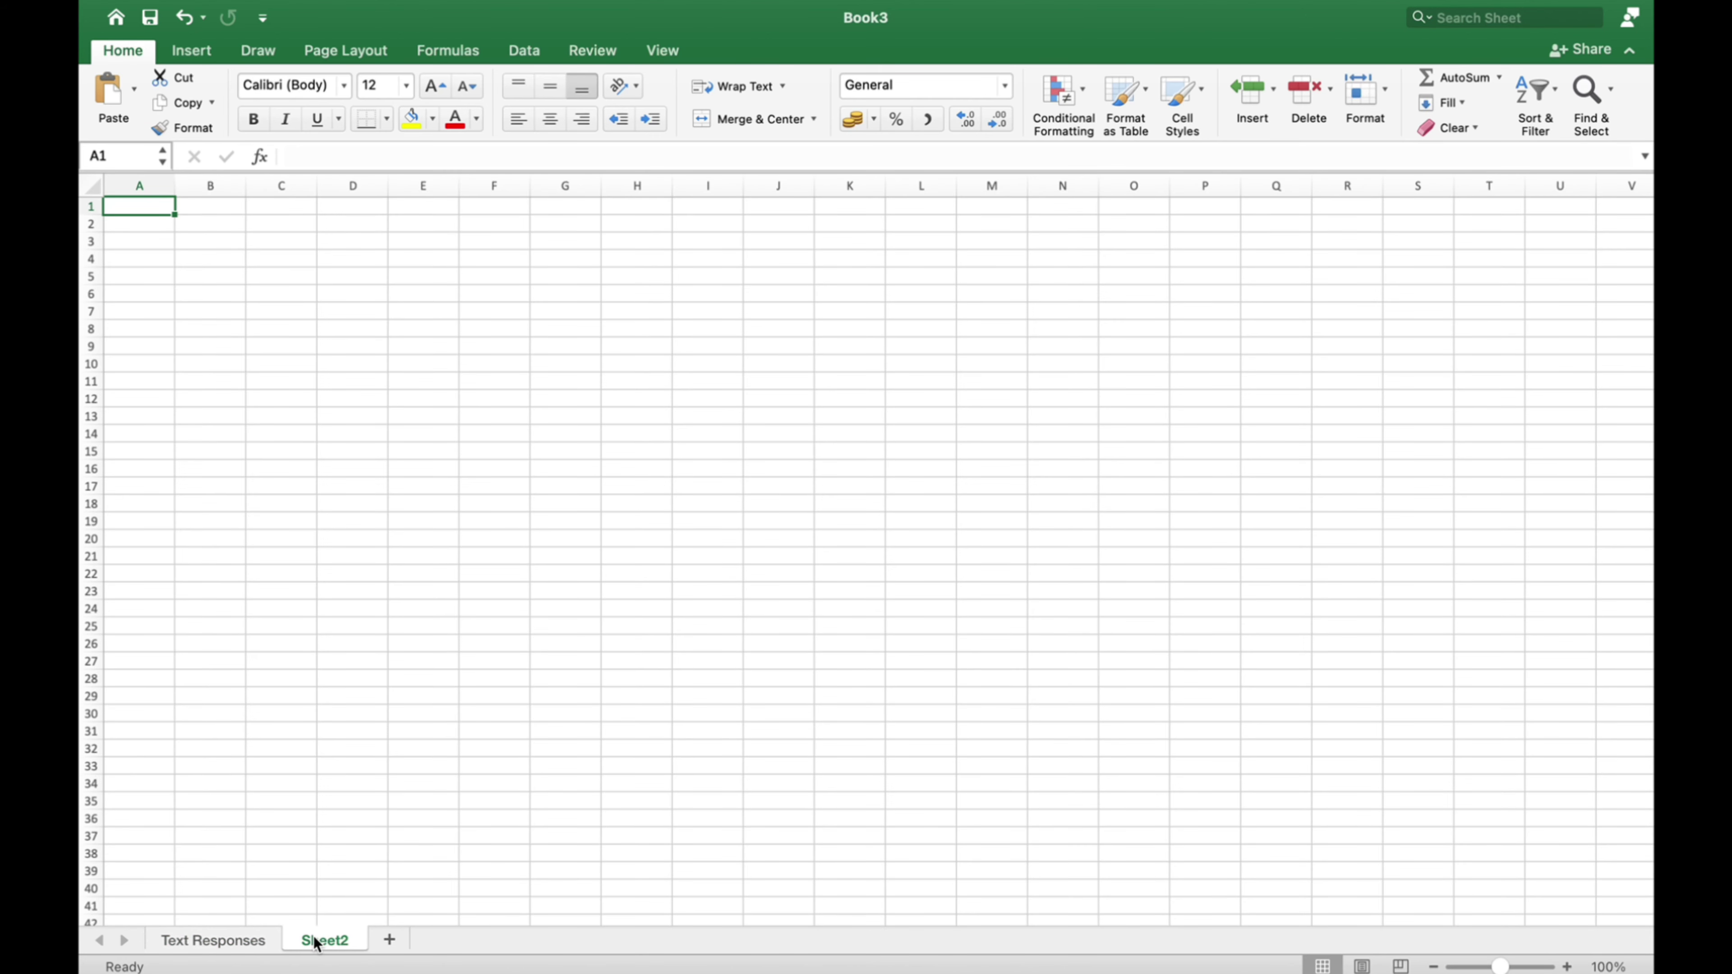
double_click(315, 941)
type("Numerical response")
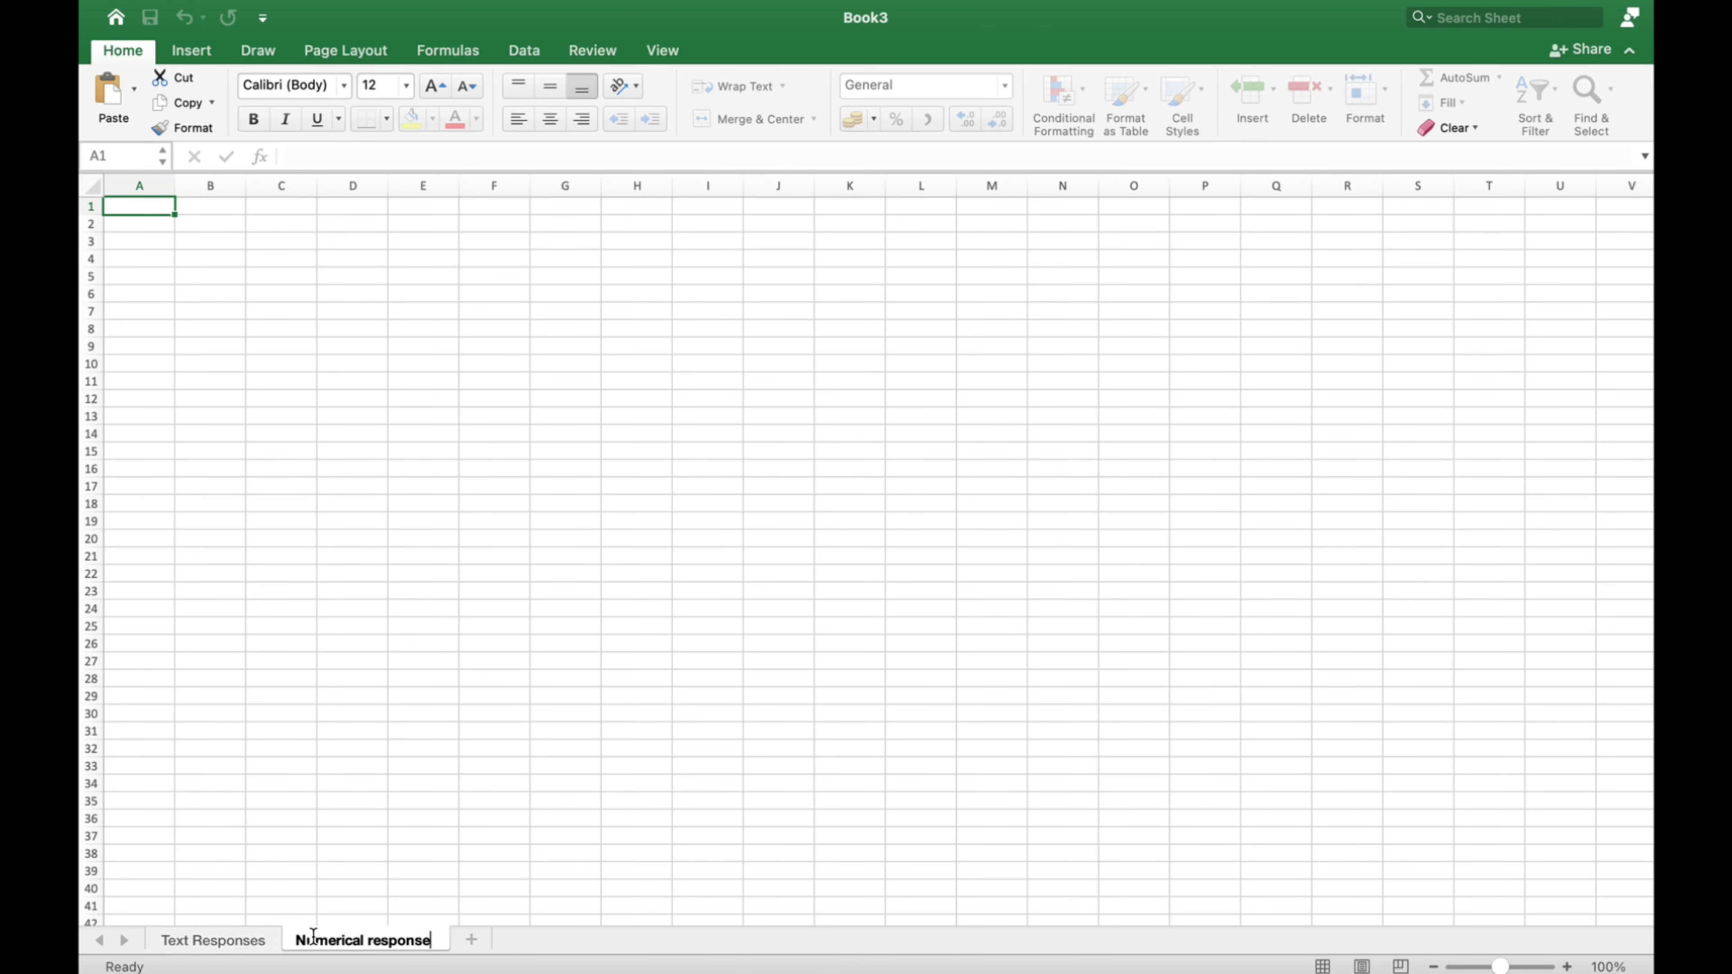
type("s")
key("Return")
Step: Copy the A1:F11 survey table into Numerical responses at A1 and select the Q1–Q5 answers
left_click(212, 940)
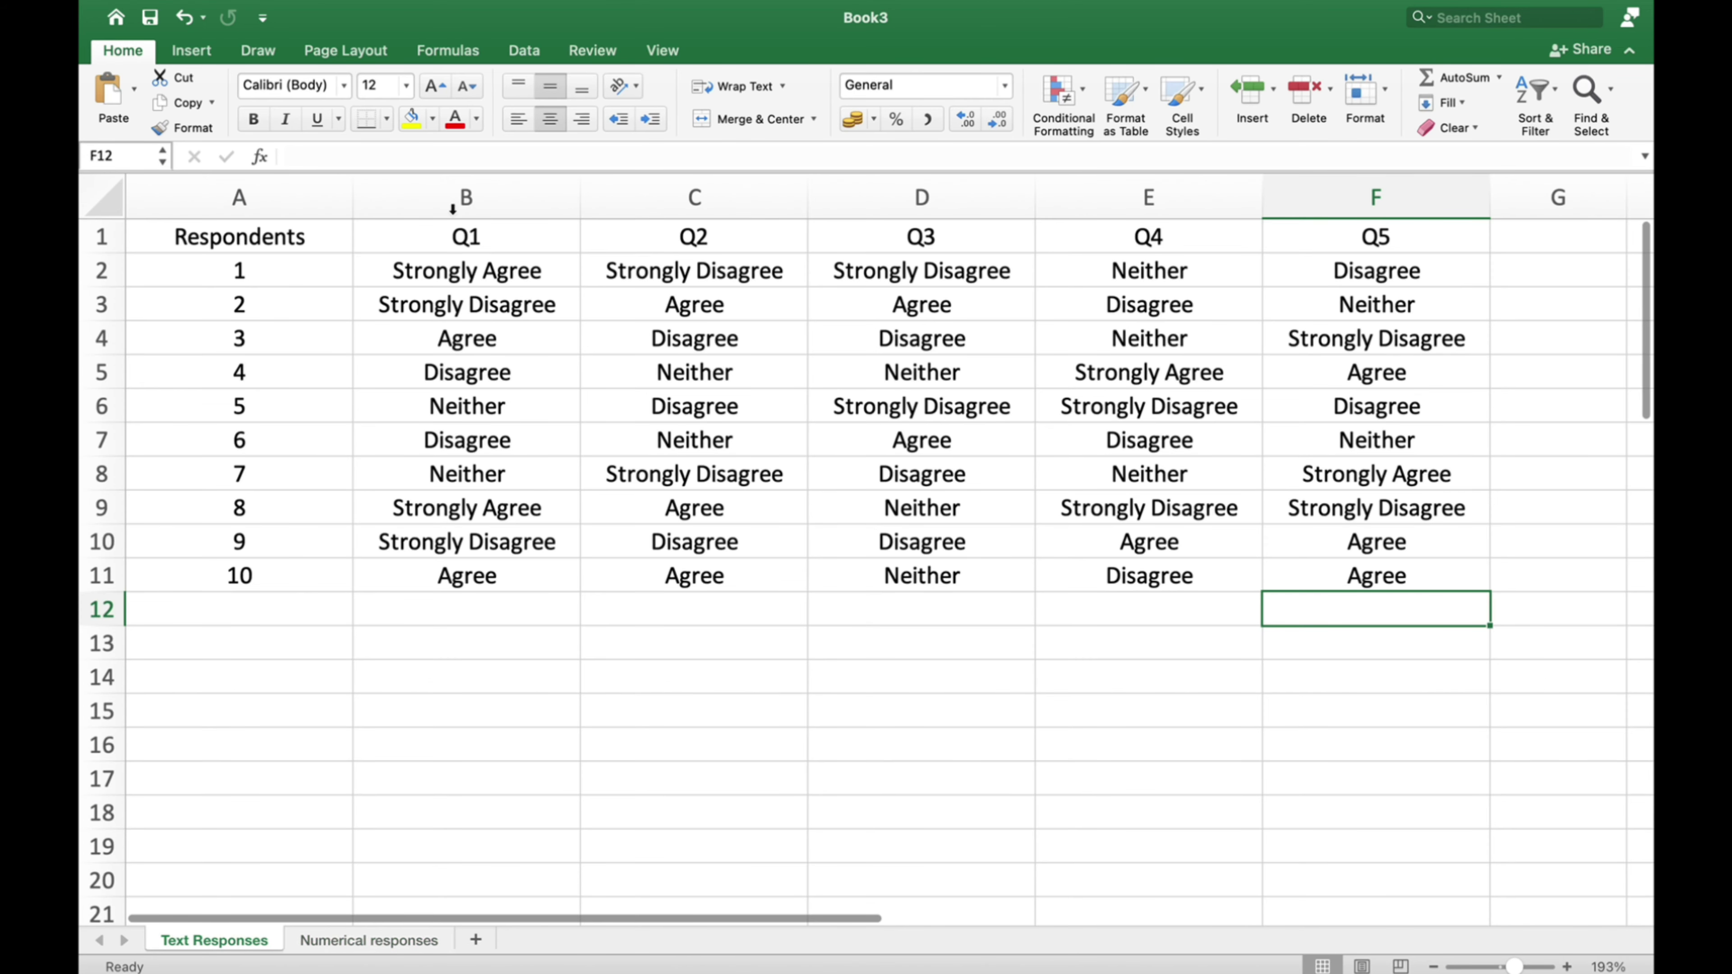
left_click_drag(239, 236, 1326, 576)
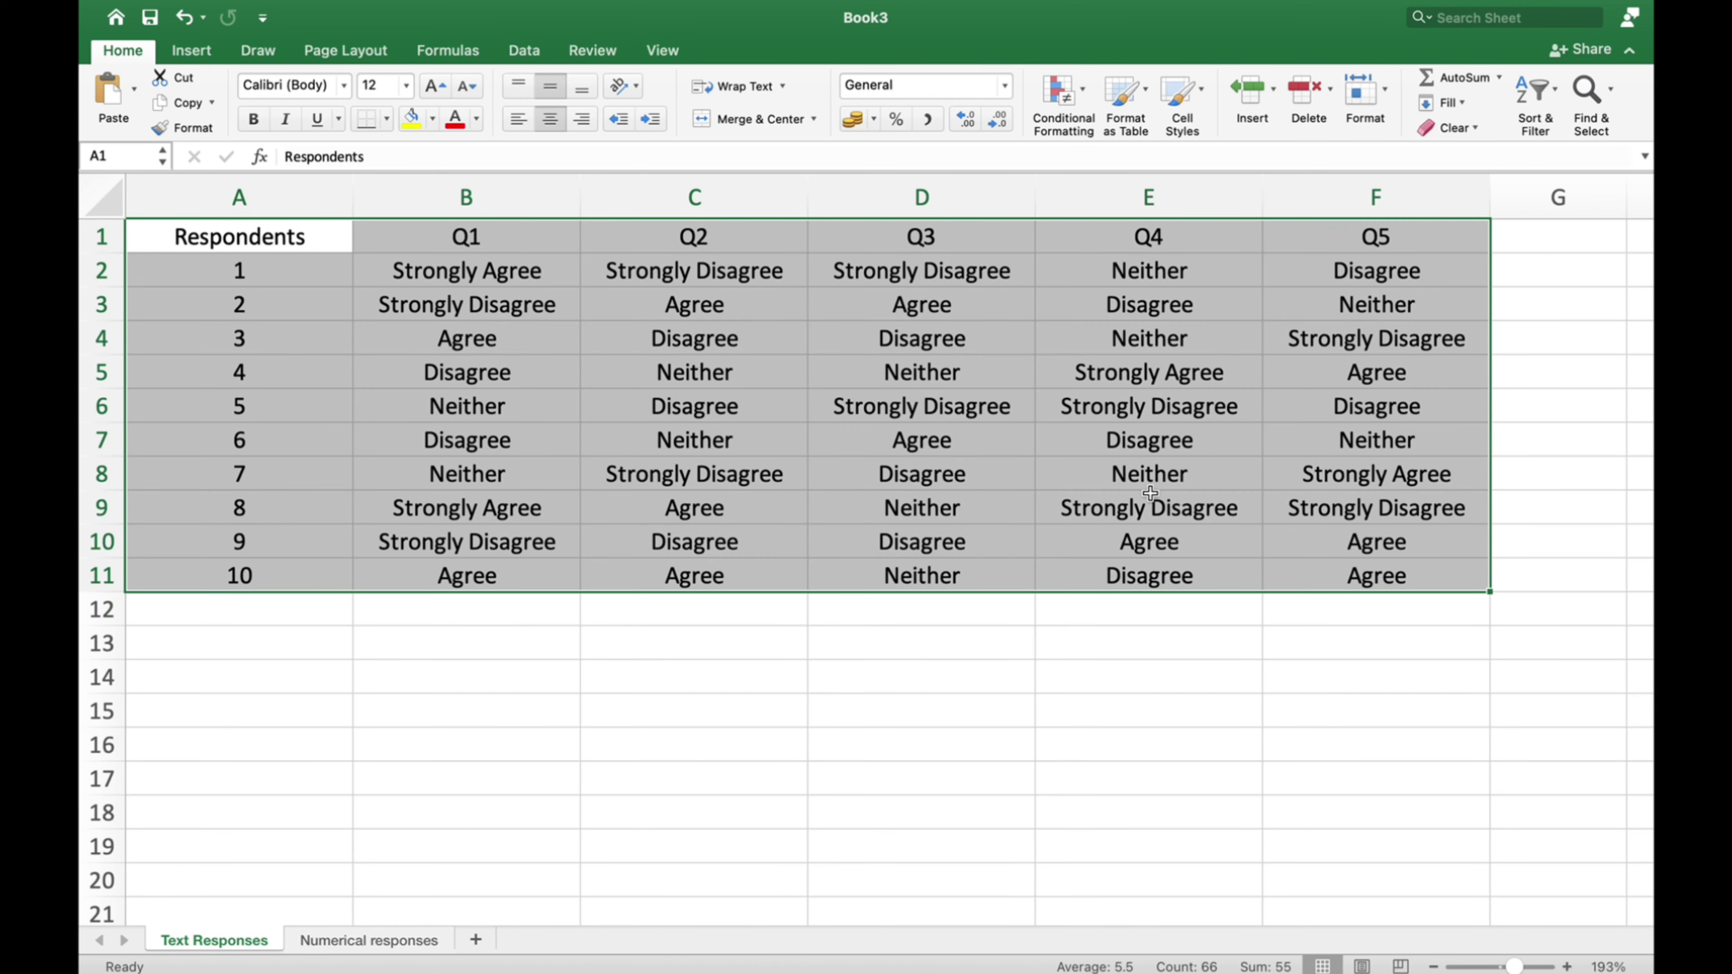
right_click(1094, 475)
left_click(1127, 486)
left_click(368, 940)
right_click(149, 207)
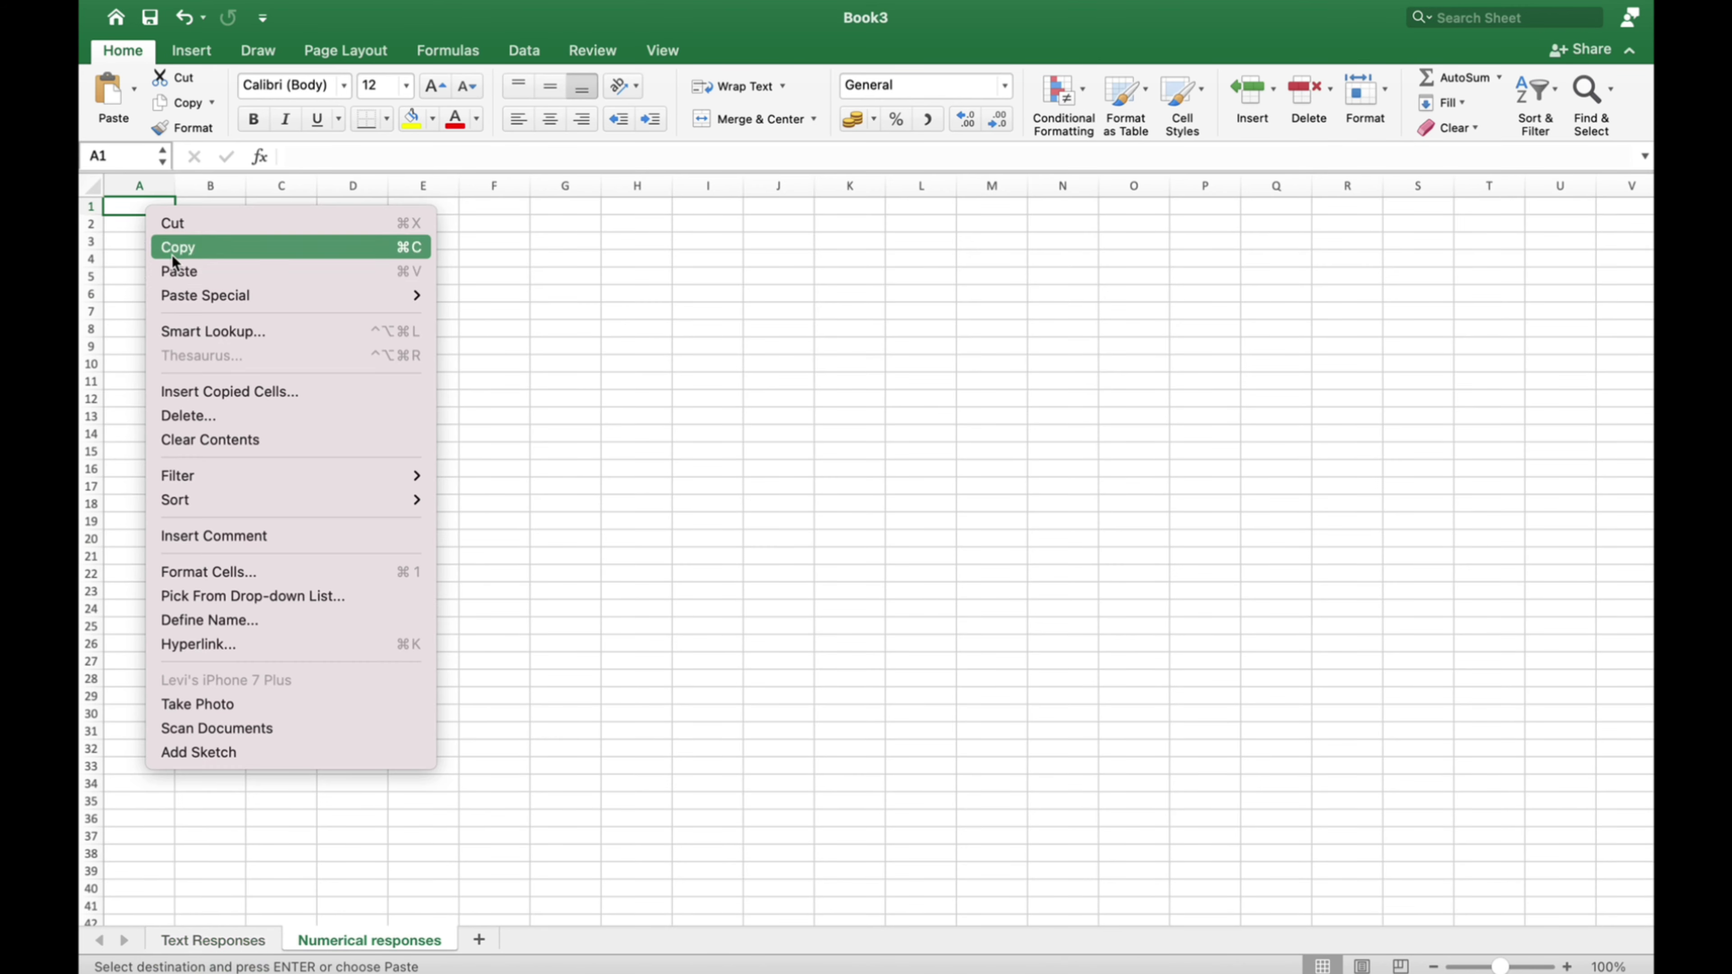
left_click(179, 271)
left_click(281, 347)
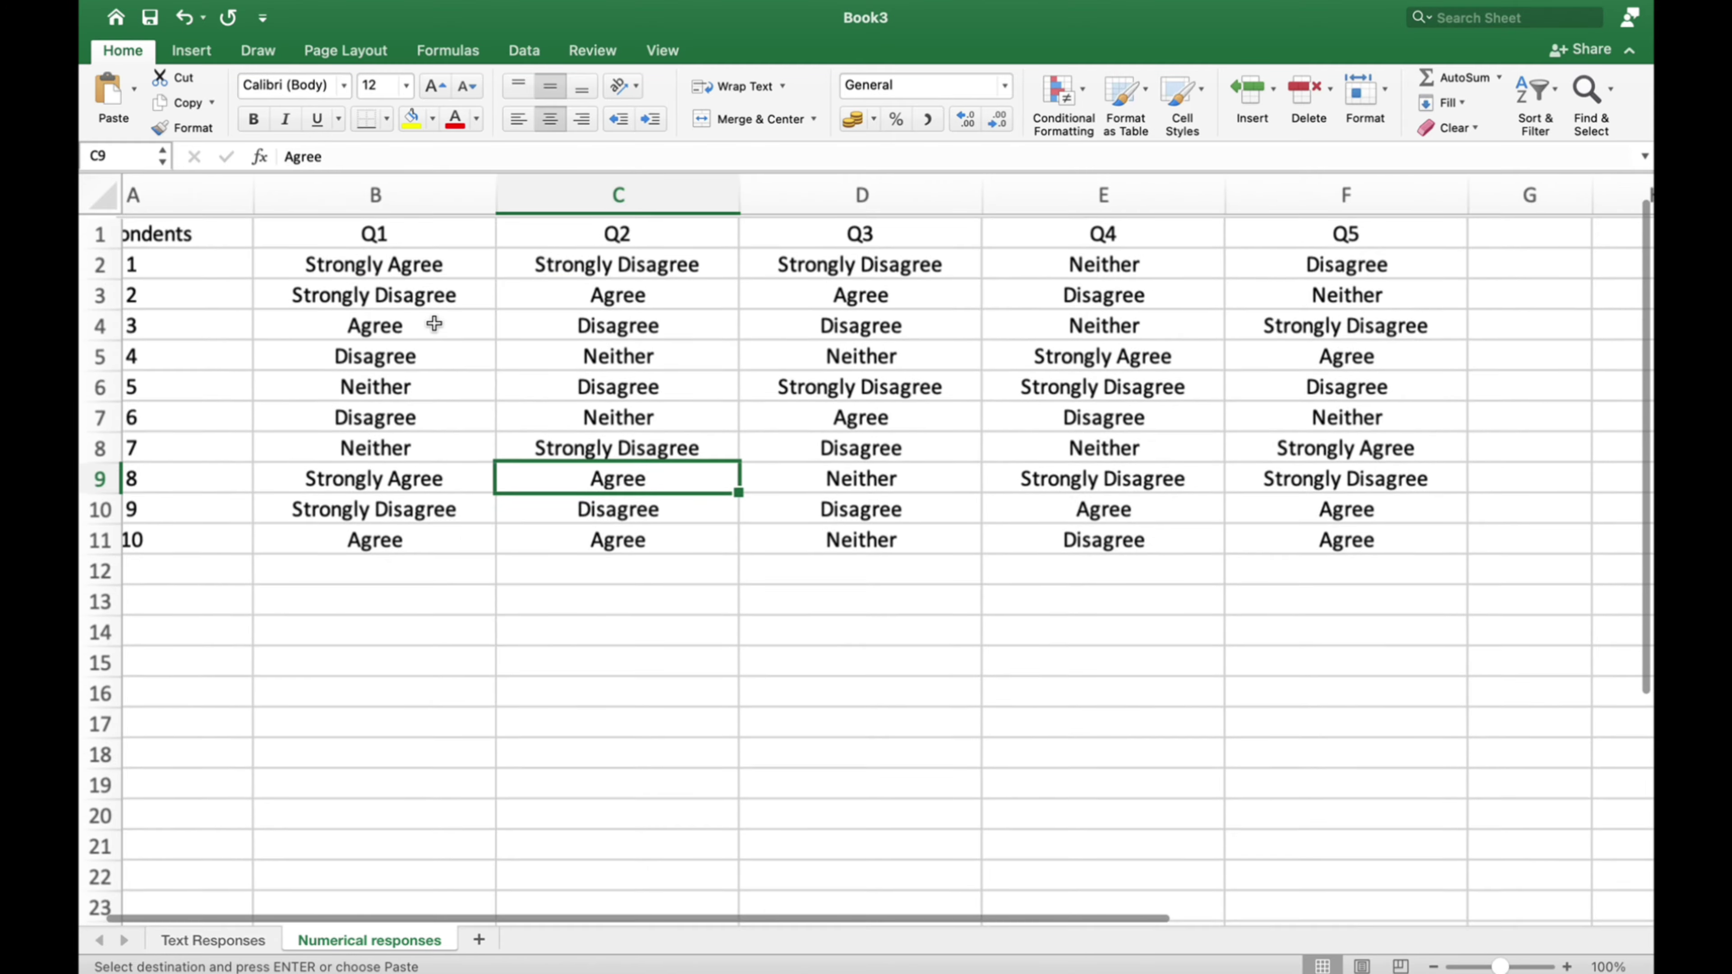
scroll(266, 243, "up", 5)
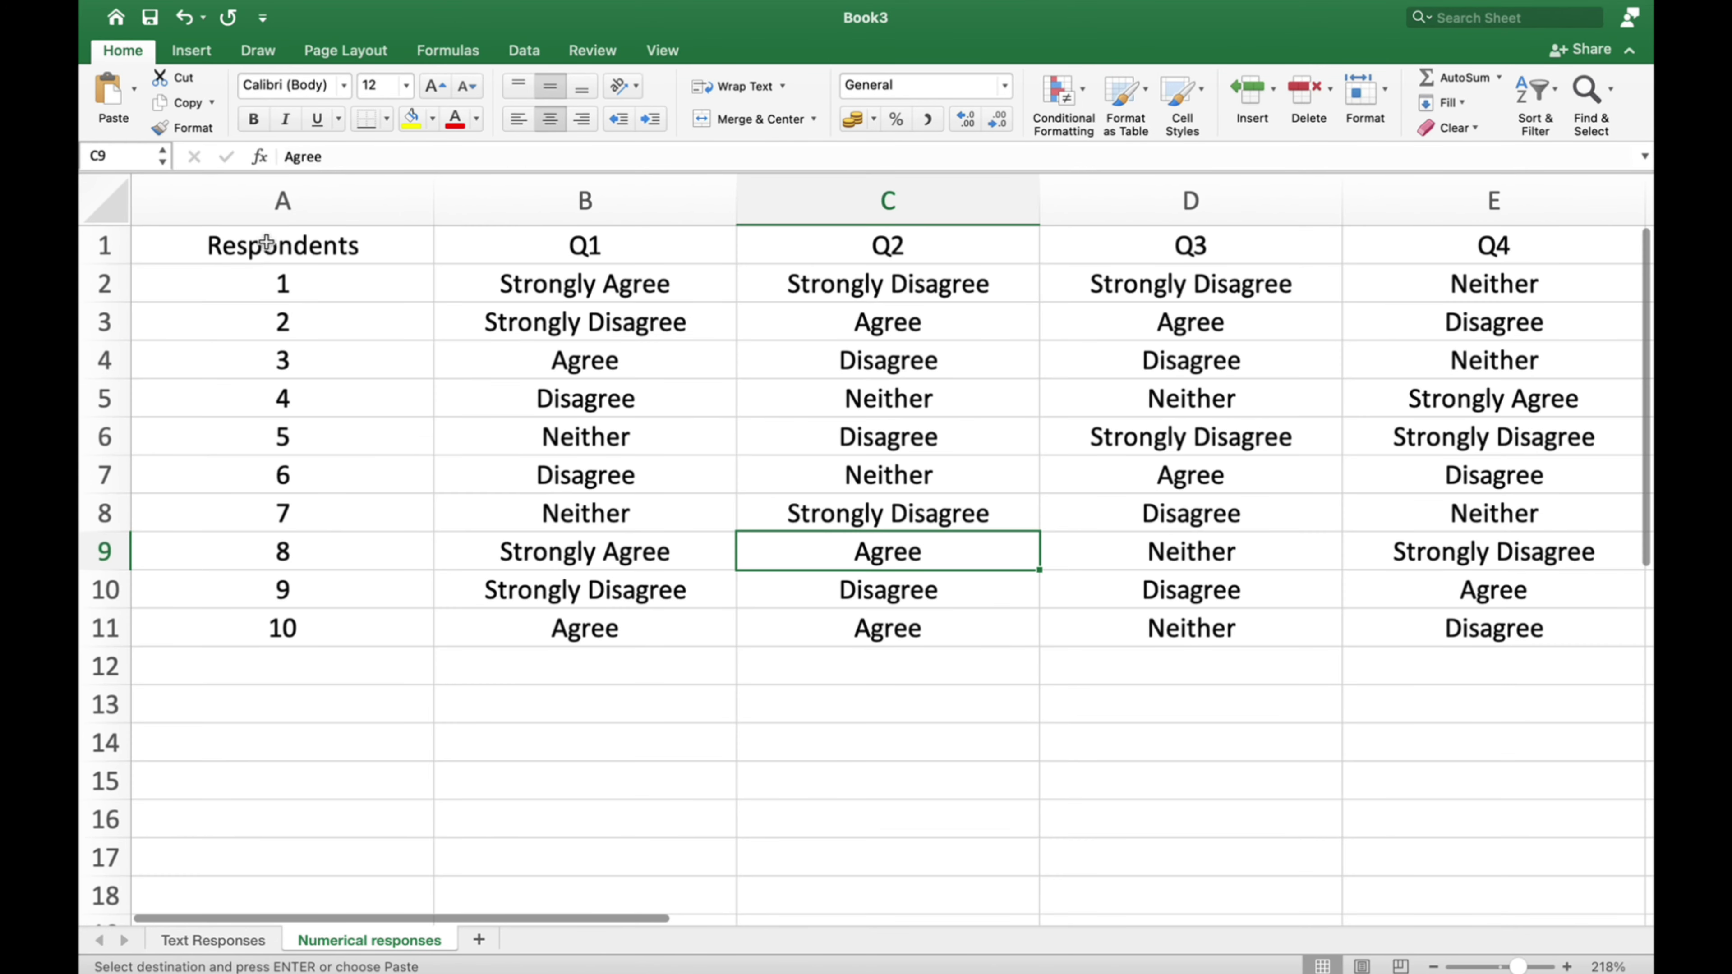
scroll(543, 293, "right", 3)
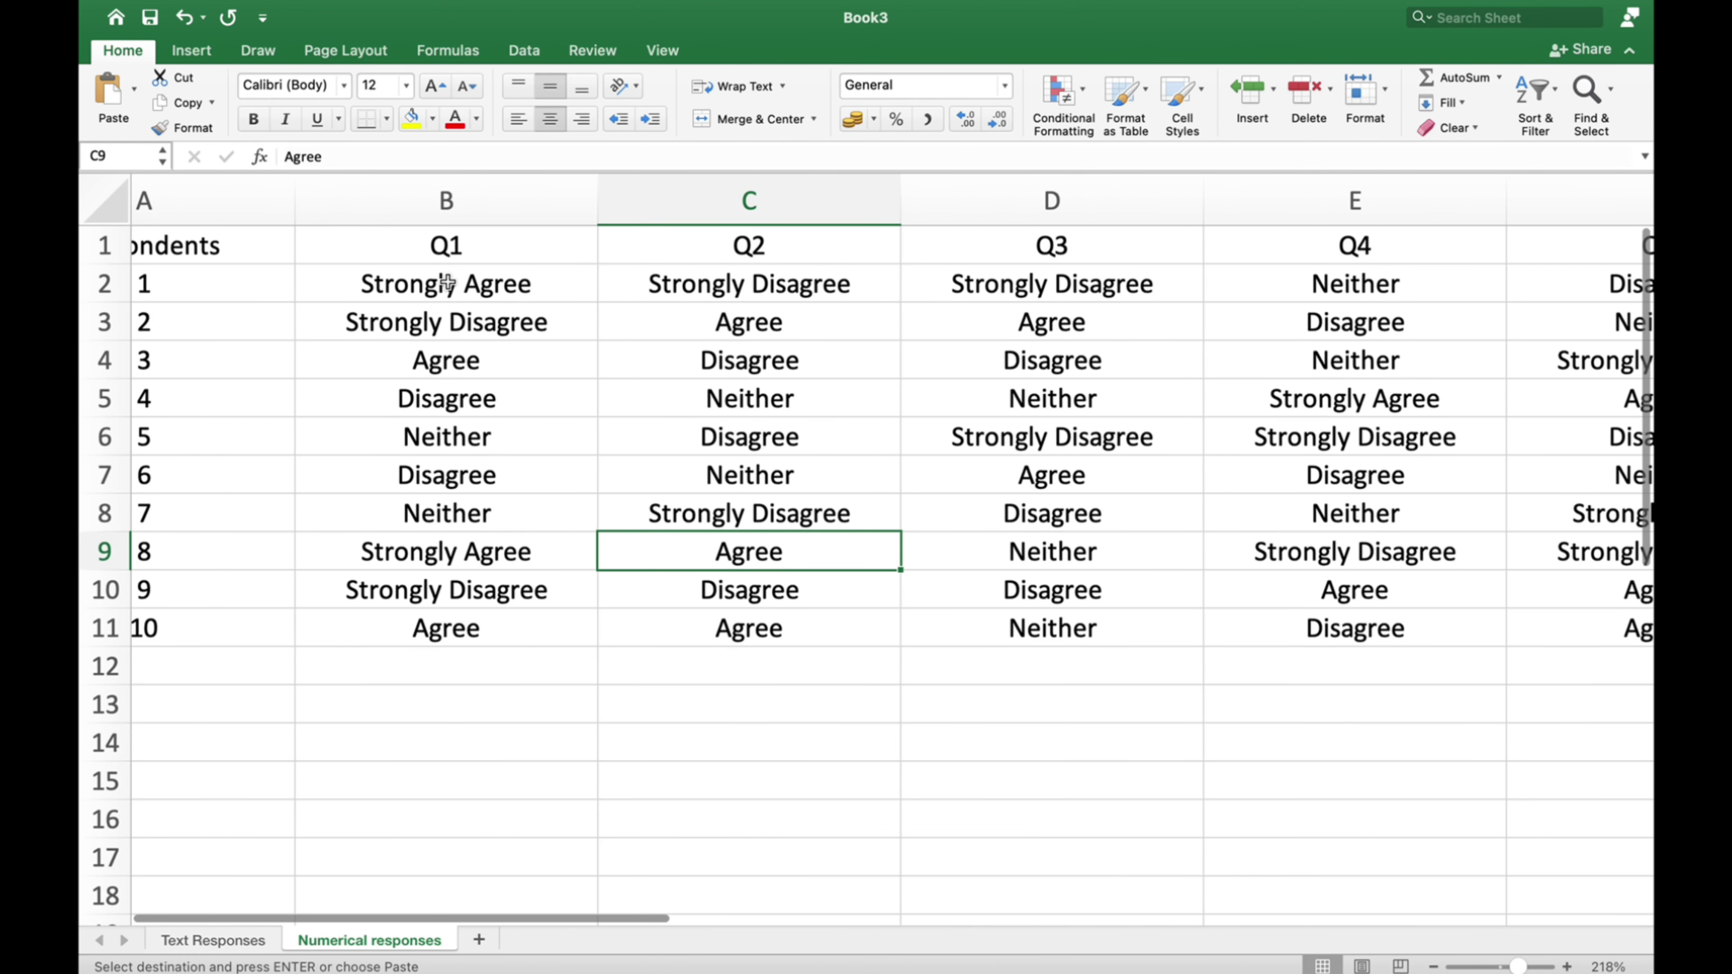
left_click_drag(446, 283, 1596, 628)
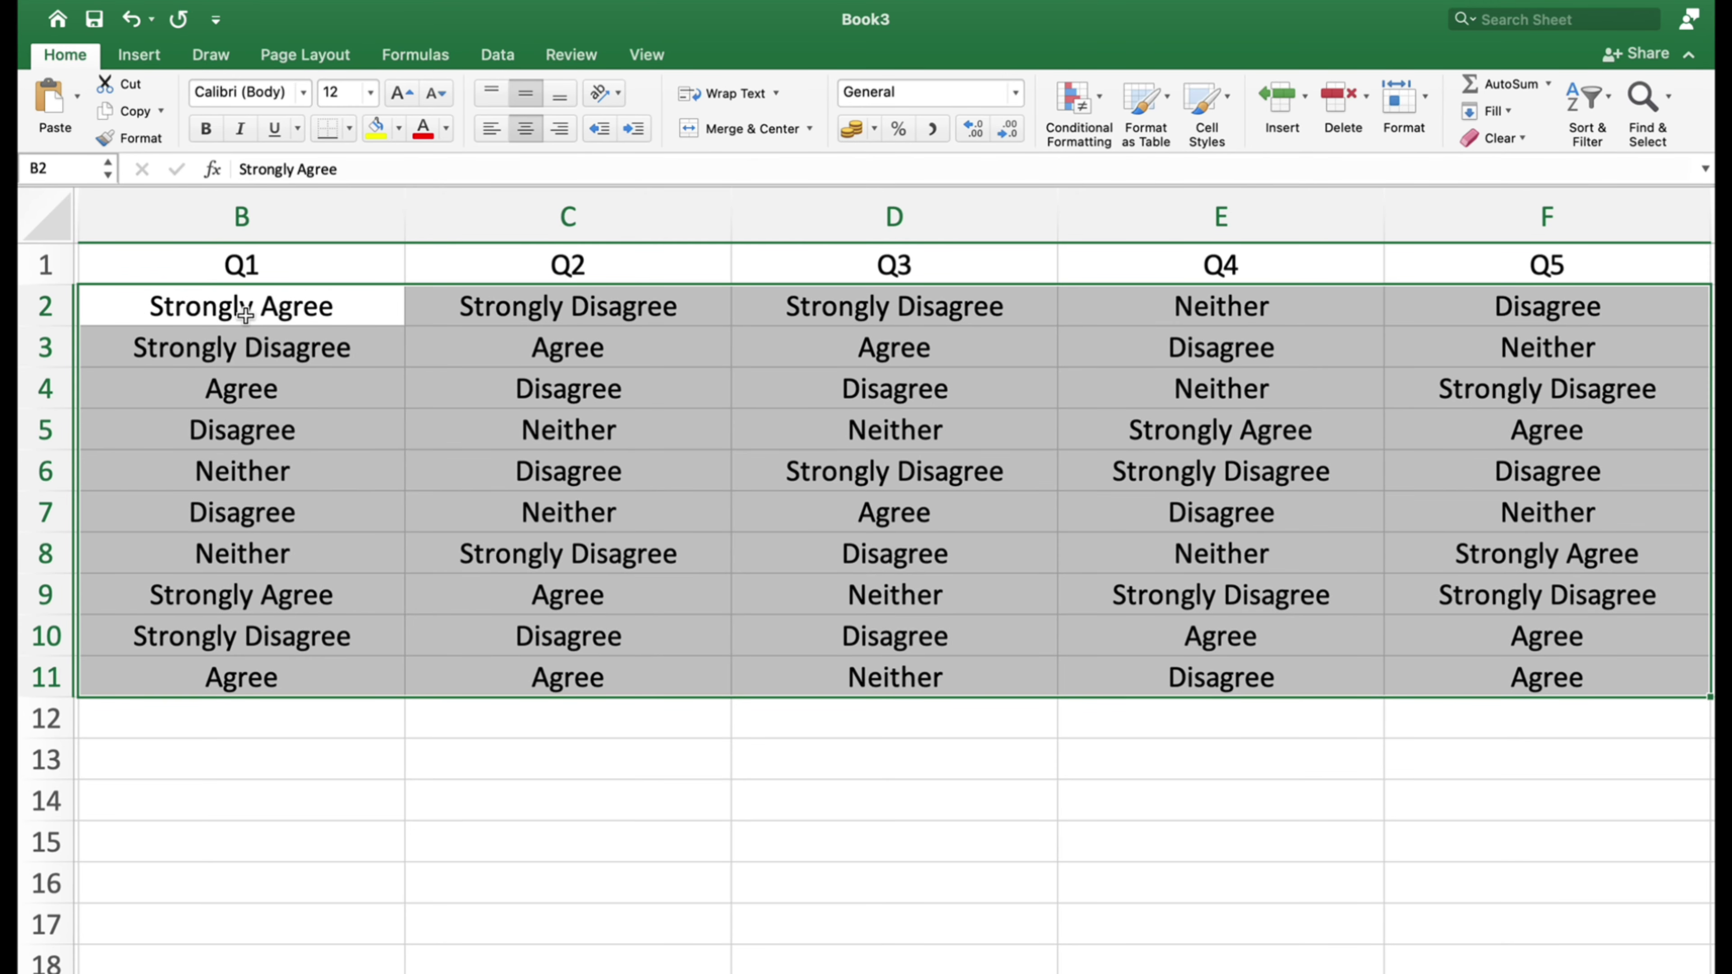
Step: Replace every Strongly Agree answer with 5 using Find & Replace
left_click(1650, 98)
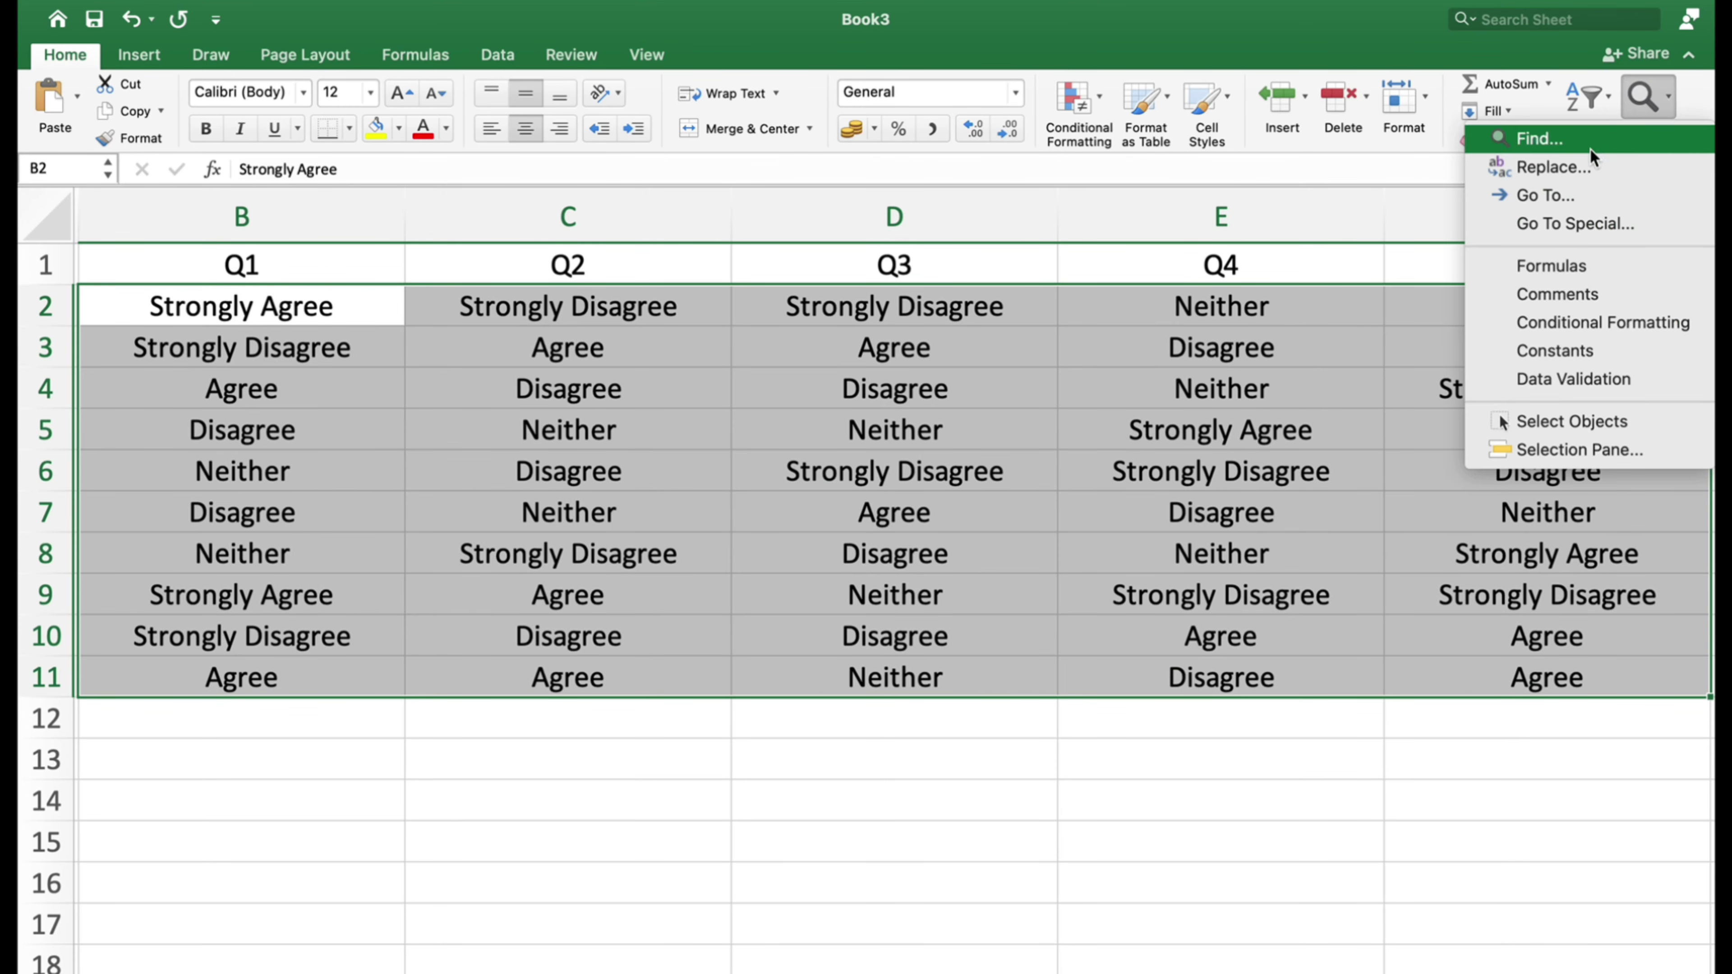
left_click(1578, 162)
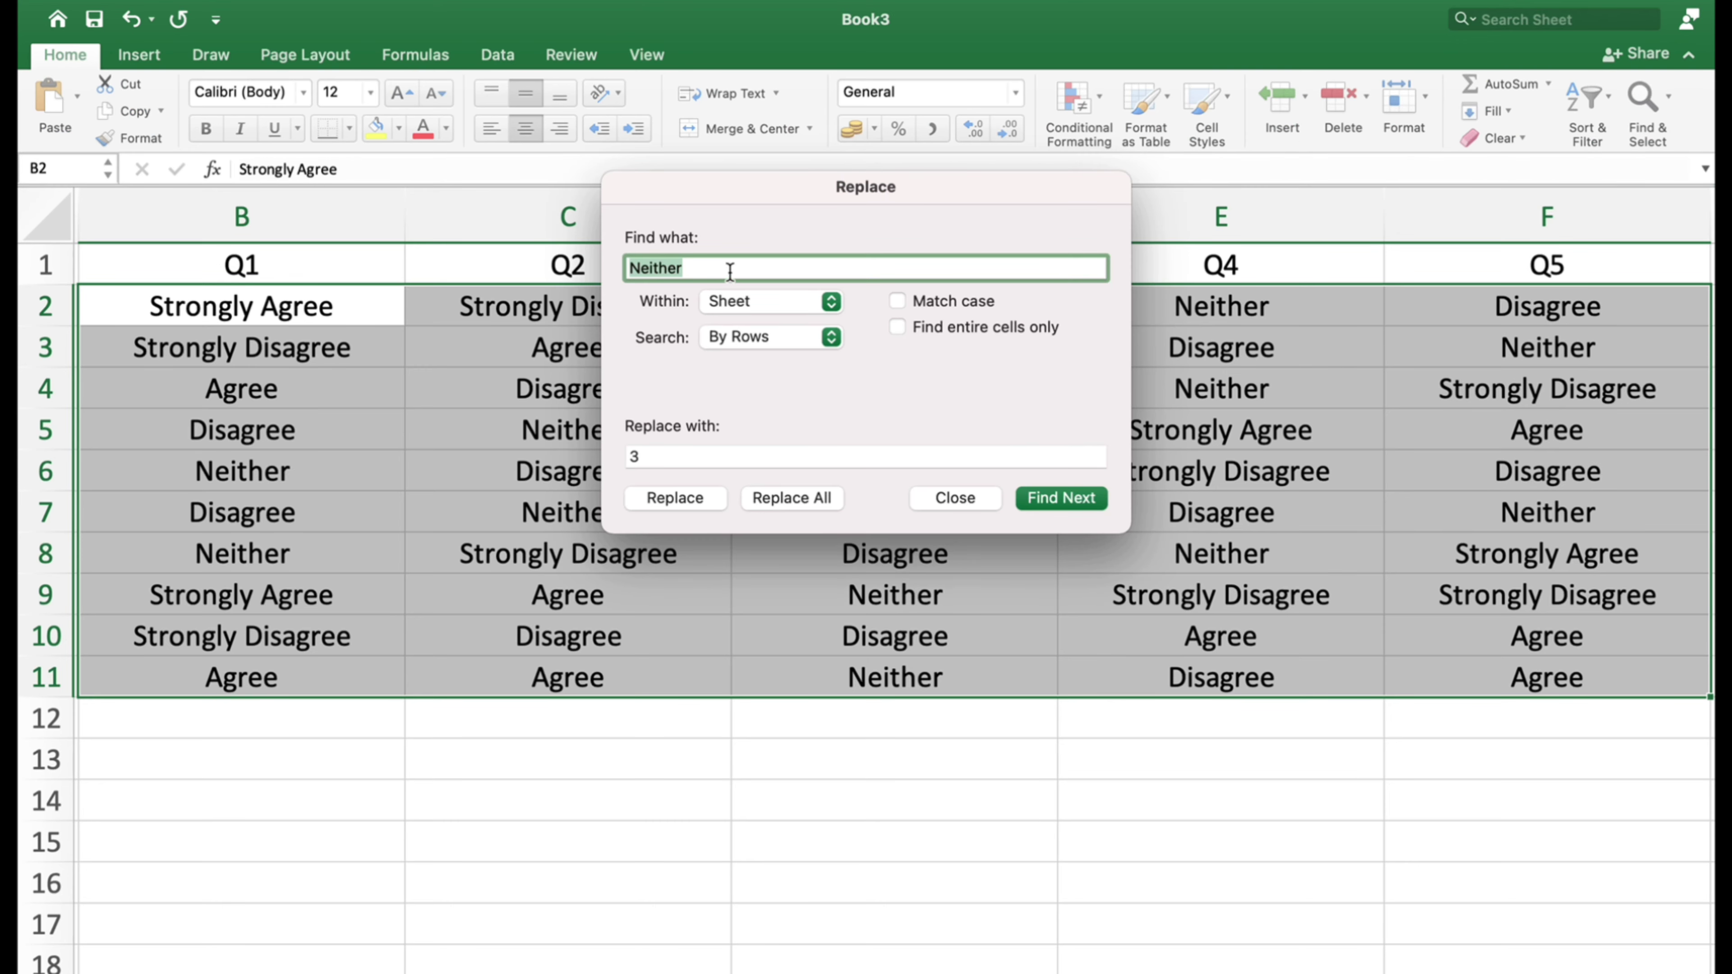
type("Strongly Agree")
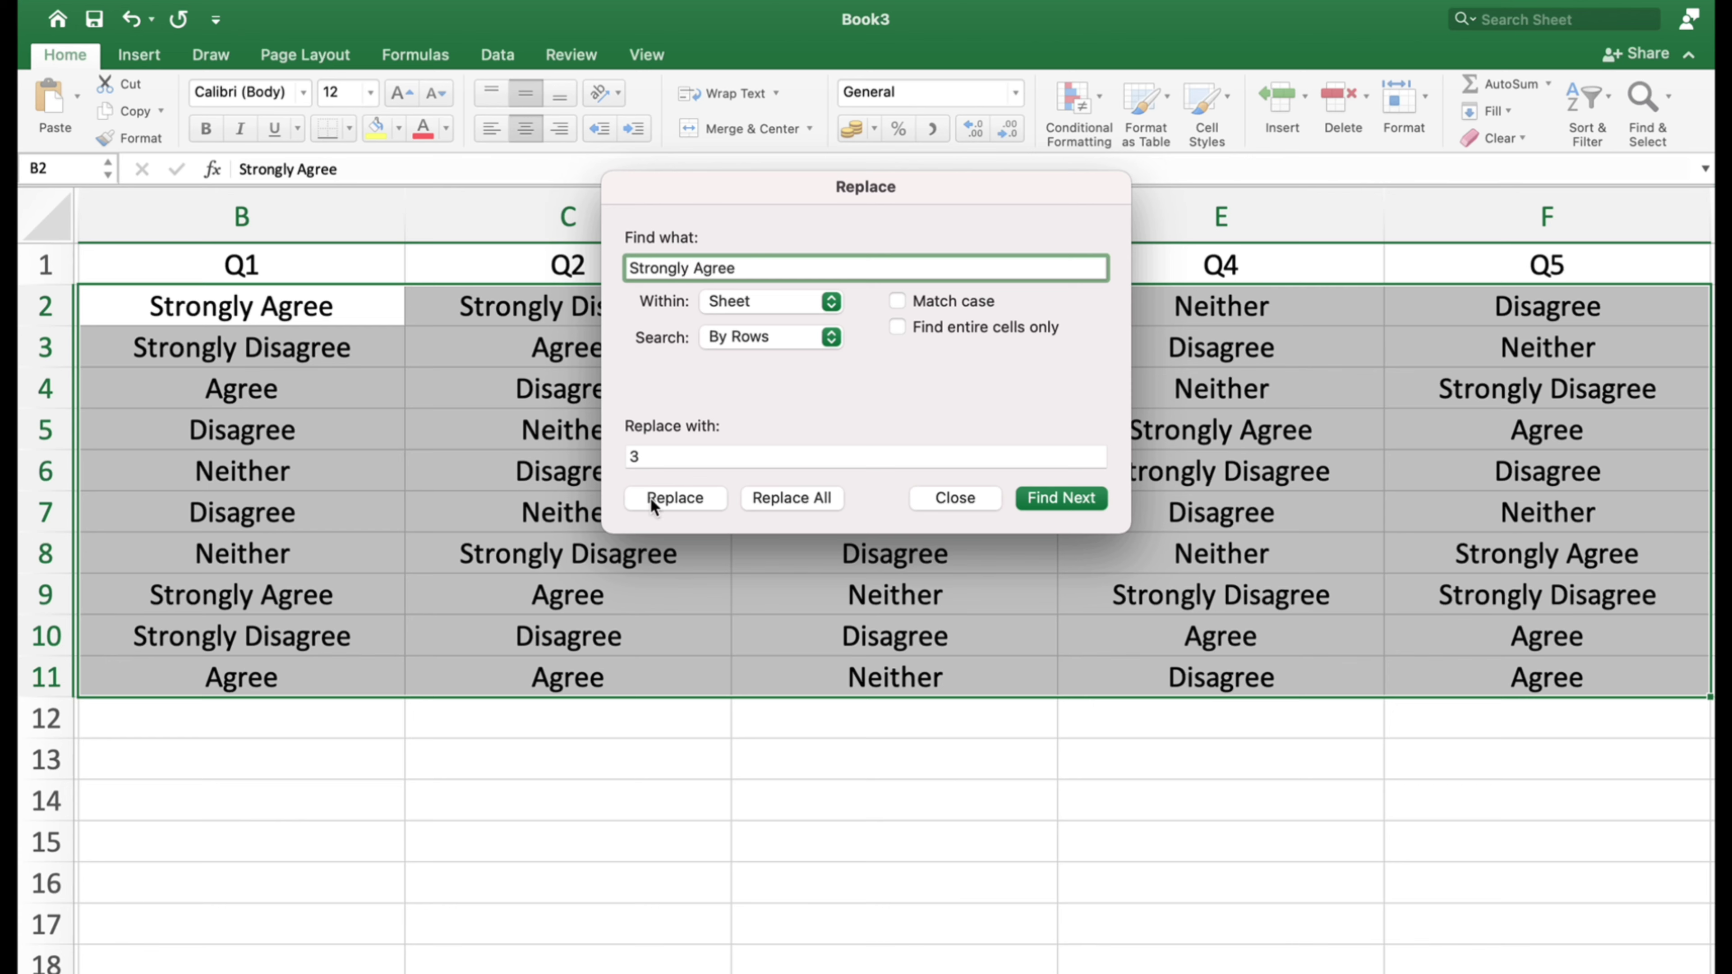
left_click(650, 453)
key("BackSpace")
type("5")
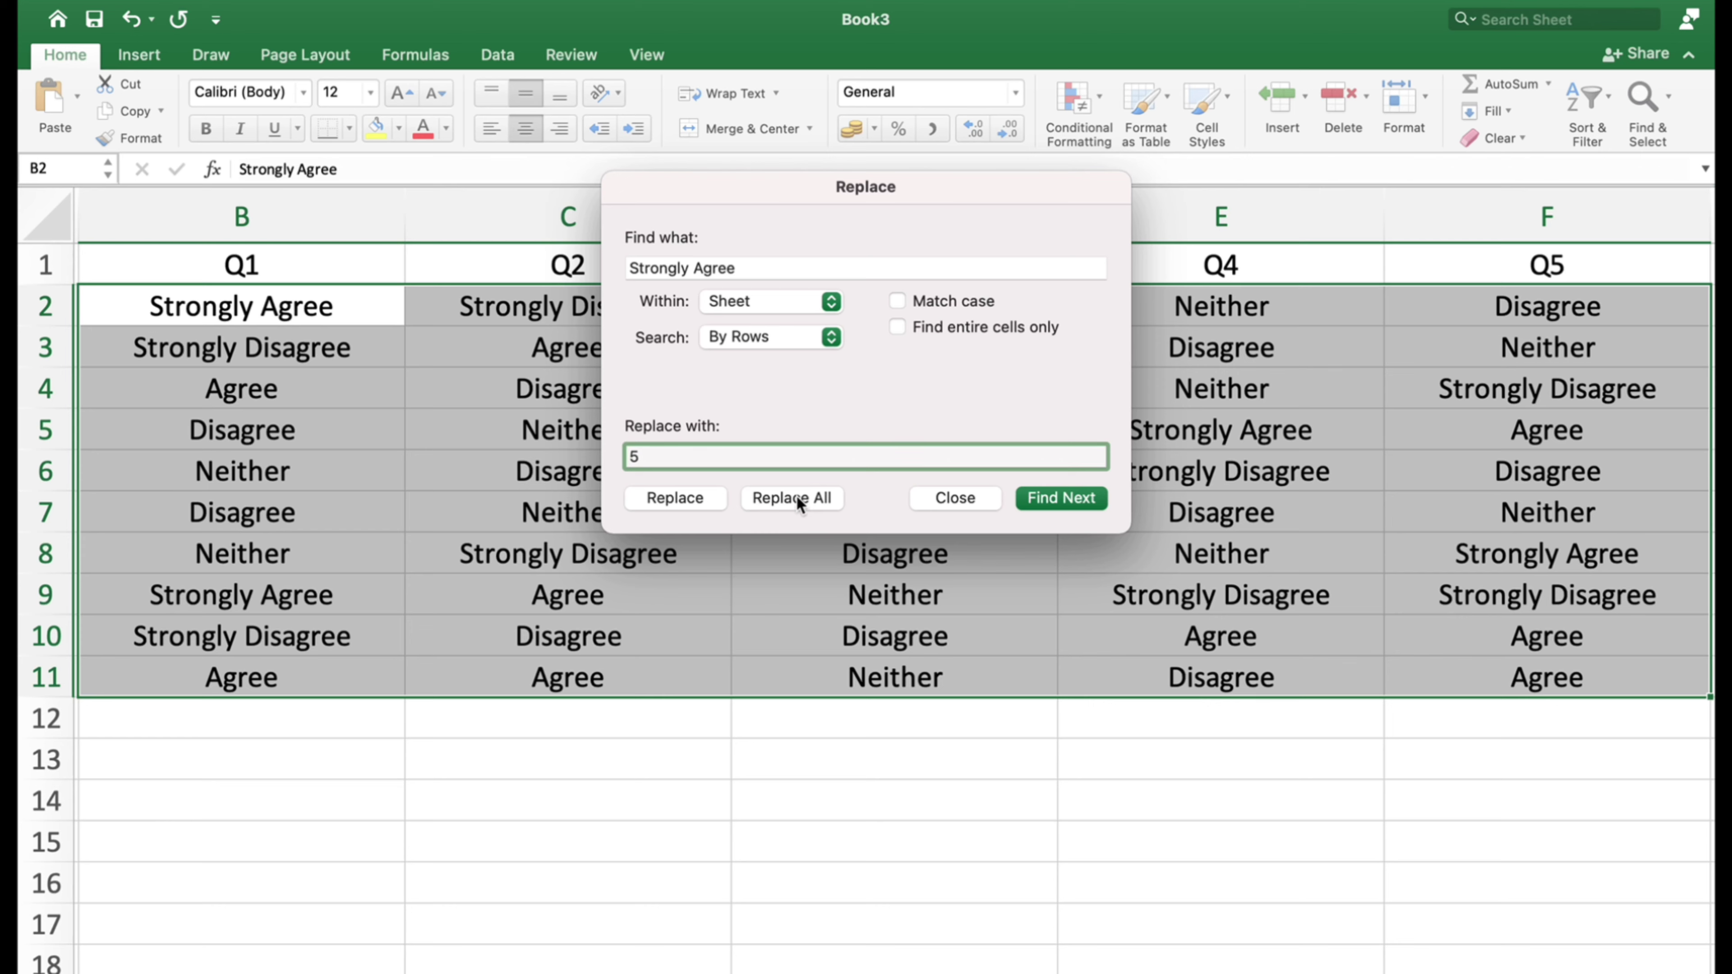
left_click(796, 497)
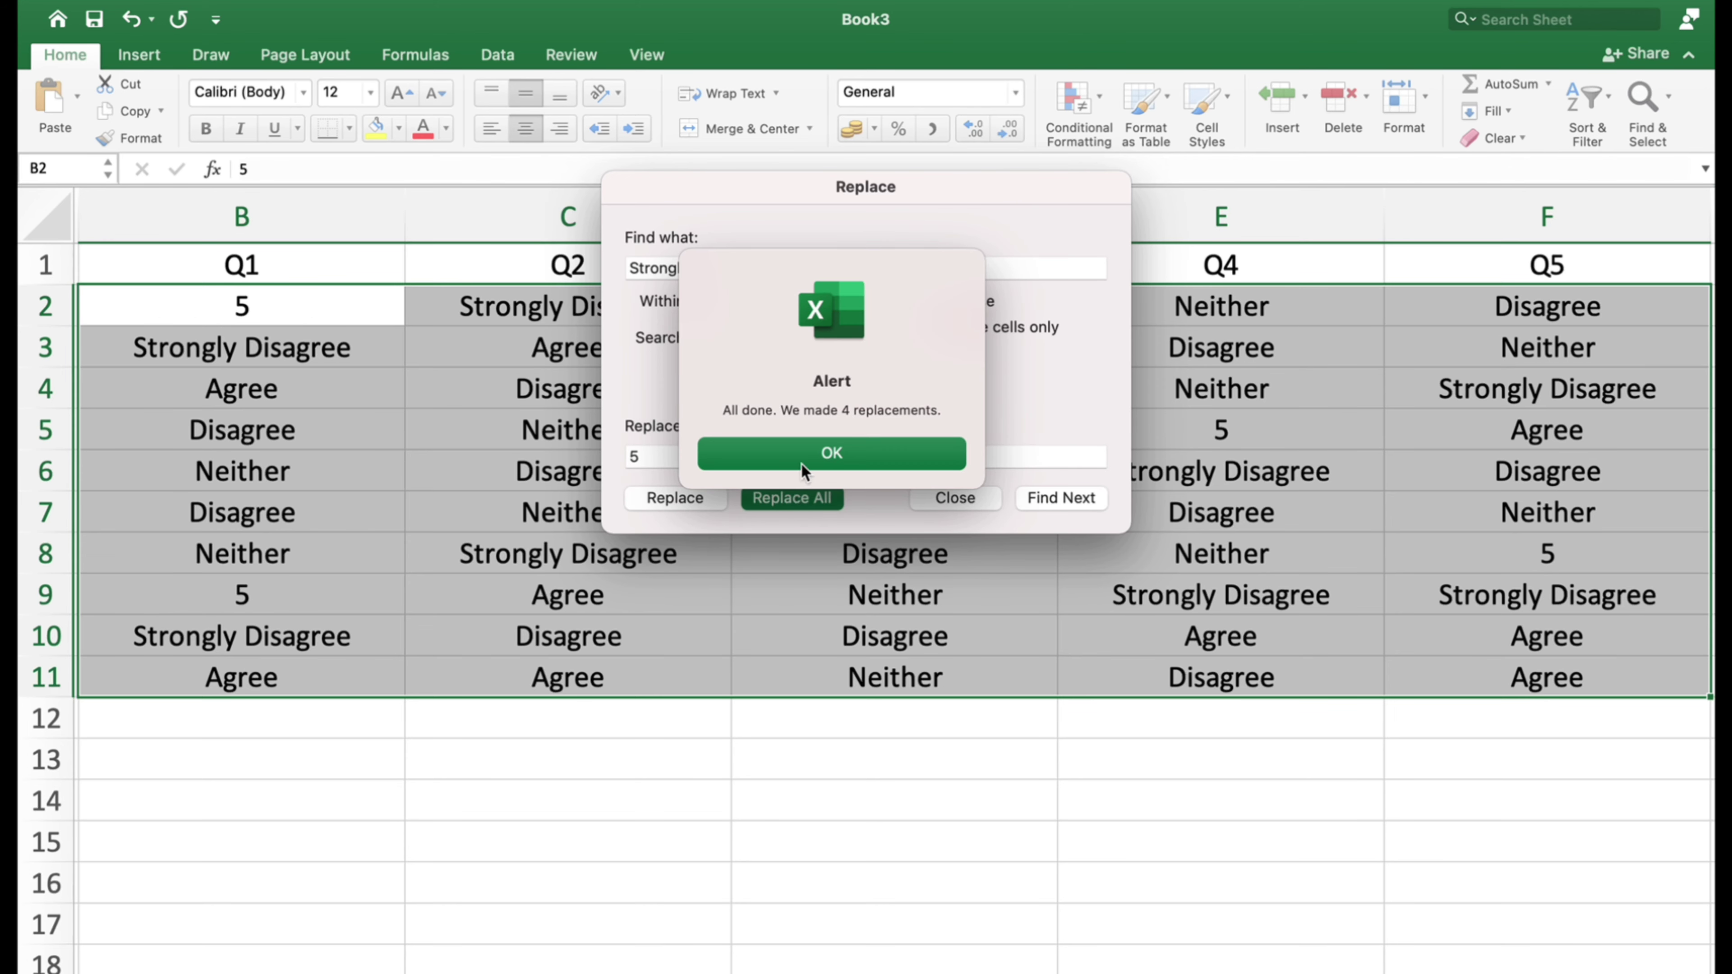
left_click(801, 464)
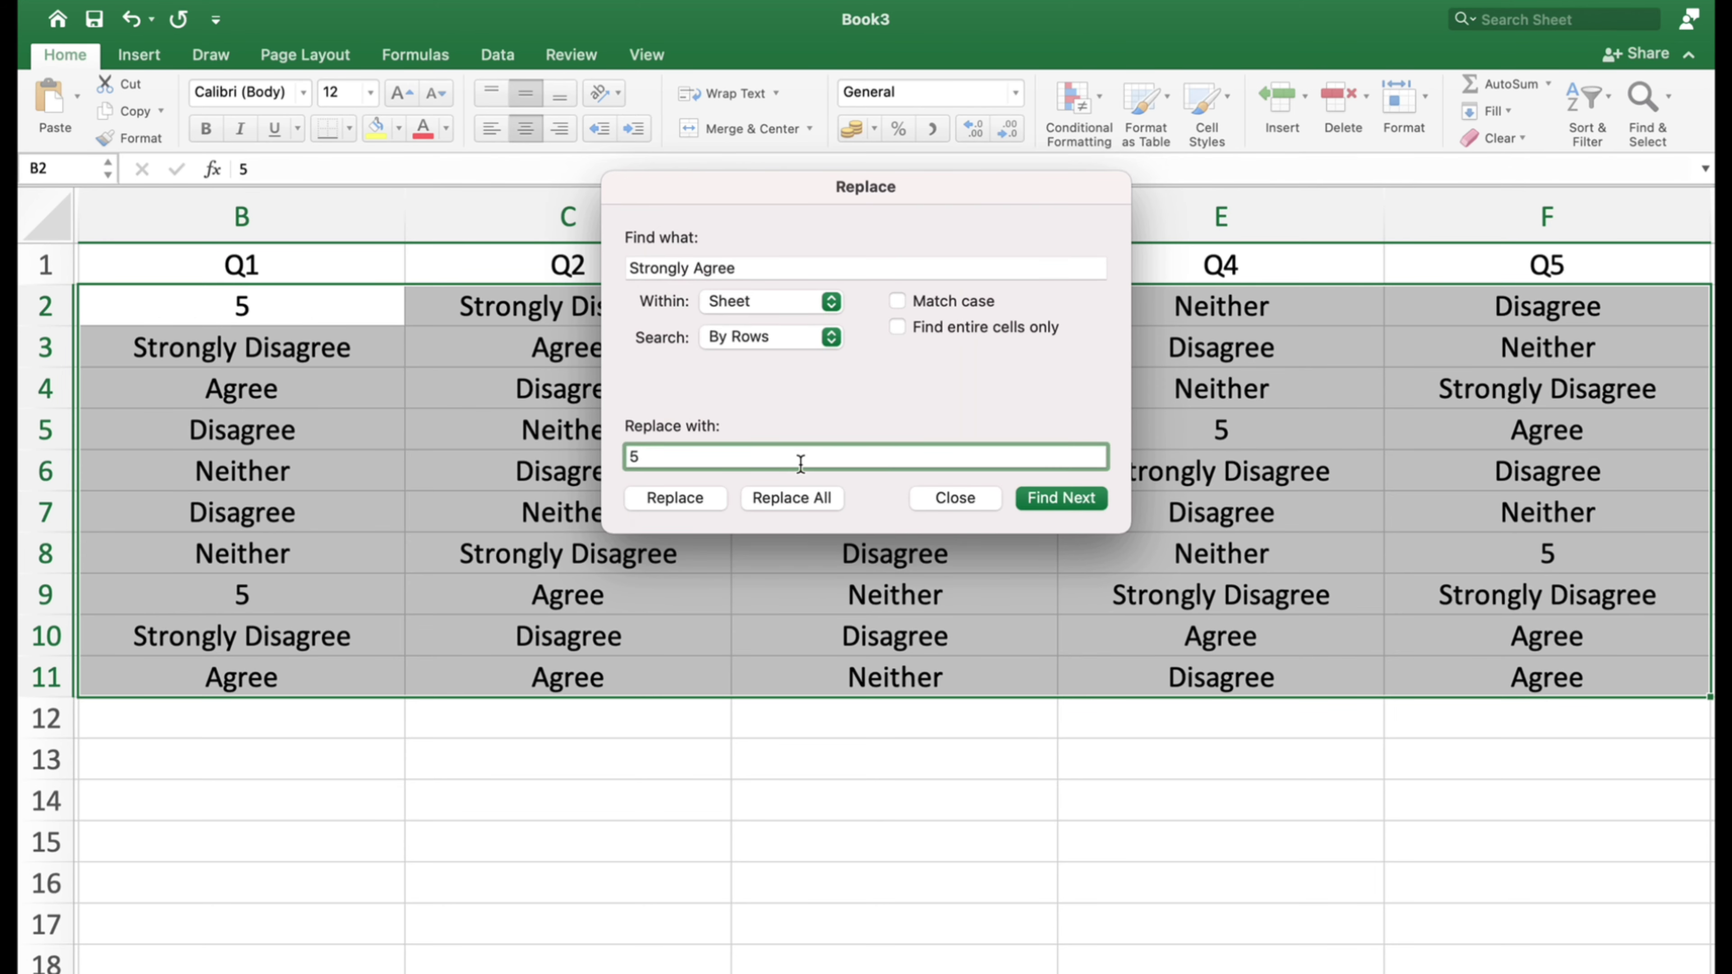
Step: Replace every Strongly Disagree answer with 1
left_click(707, 271)
key("BackSpace")
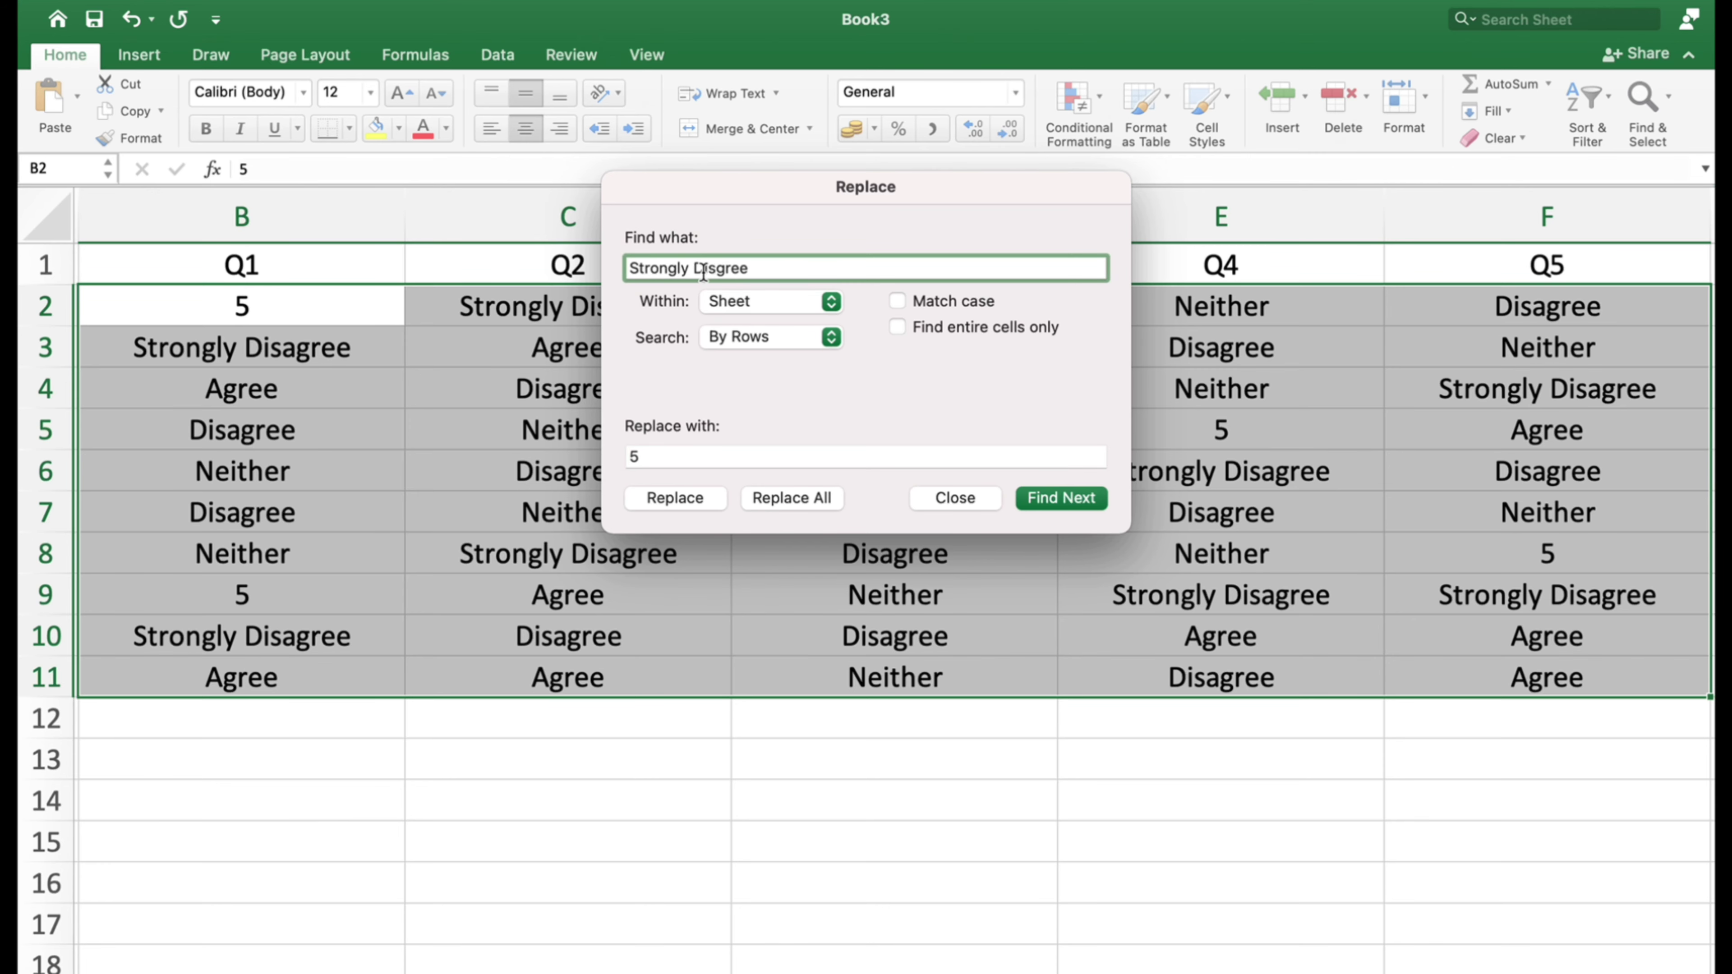
double_click(660, 459)
type("1")
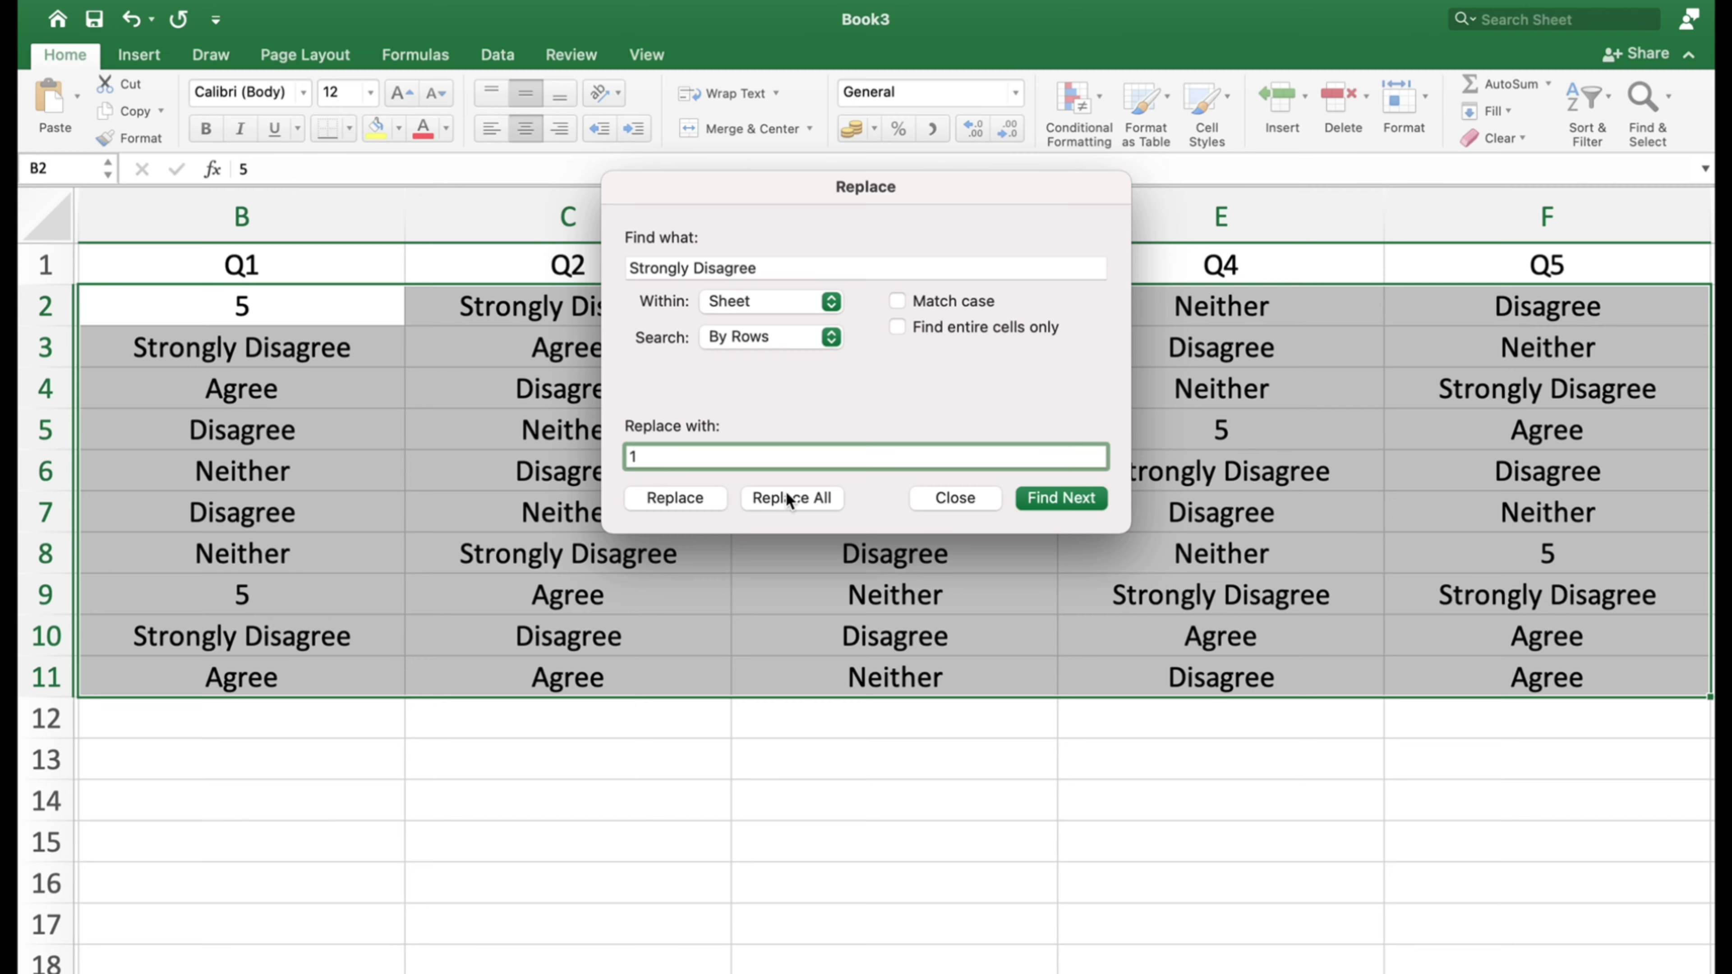
left_click(786, 492)
left_click(816, 450)
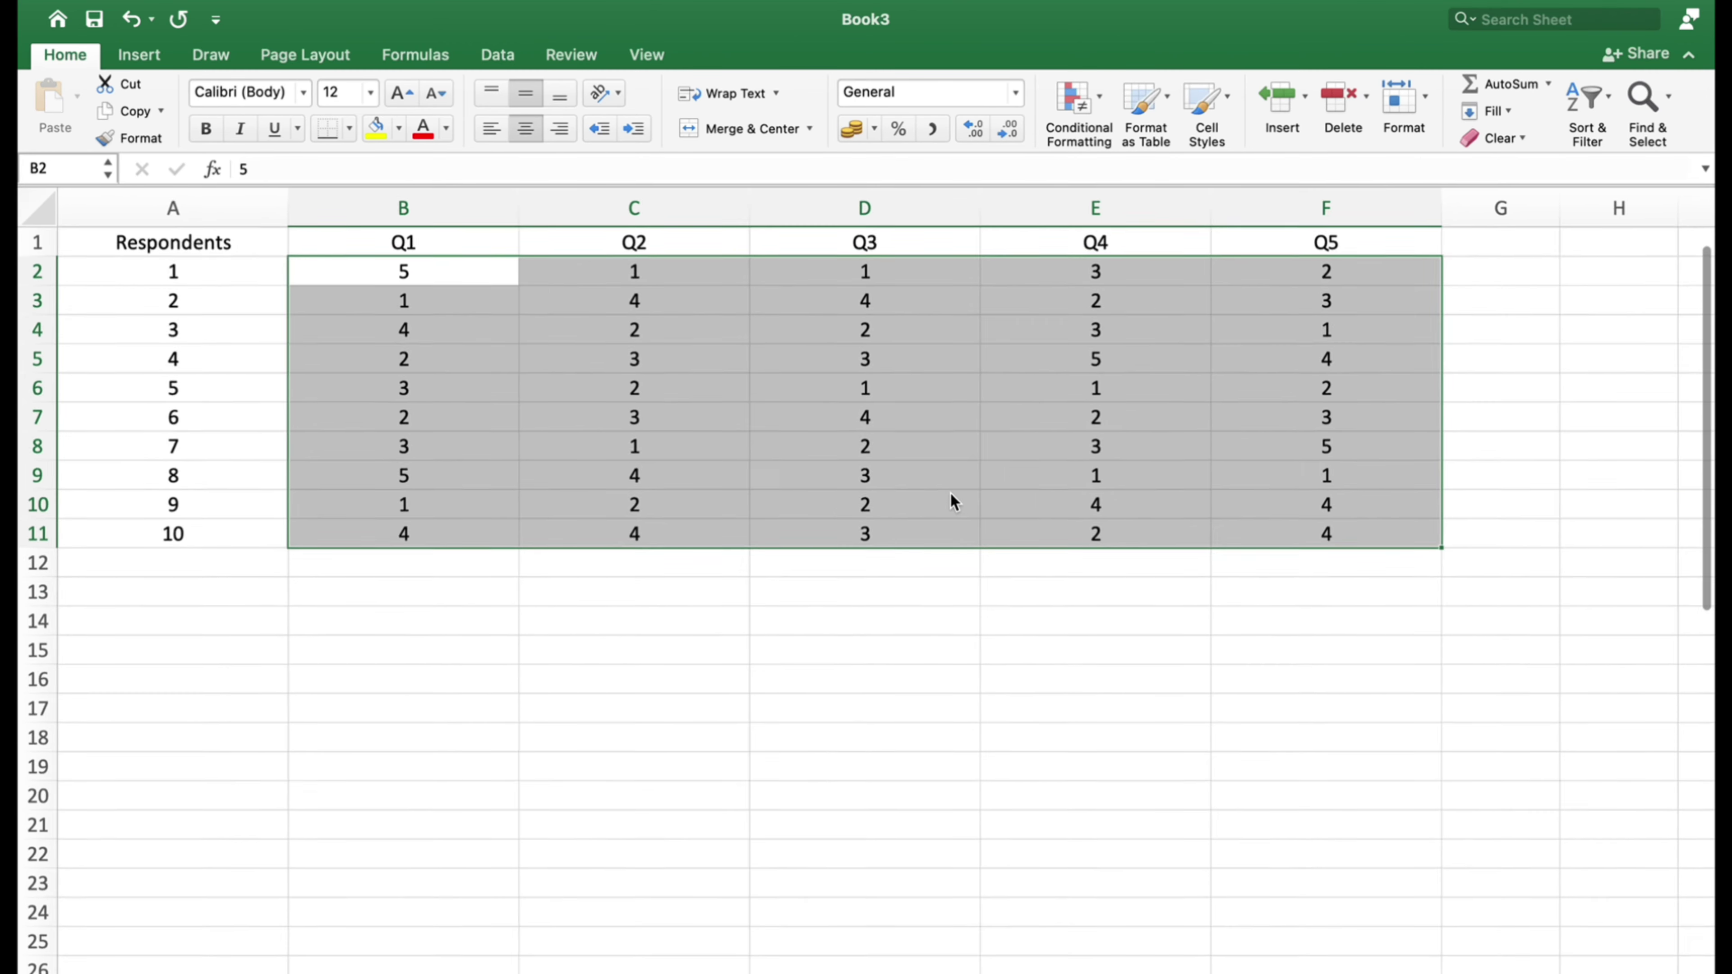
scroll(950, 492, "up", 2)
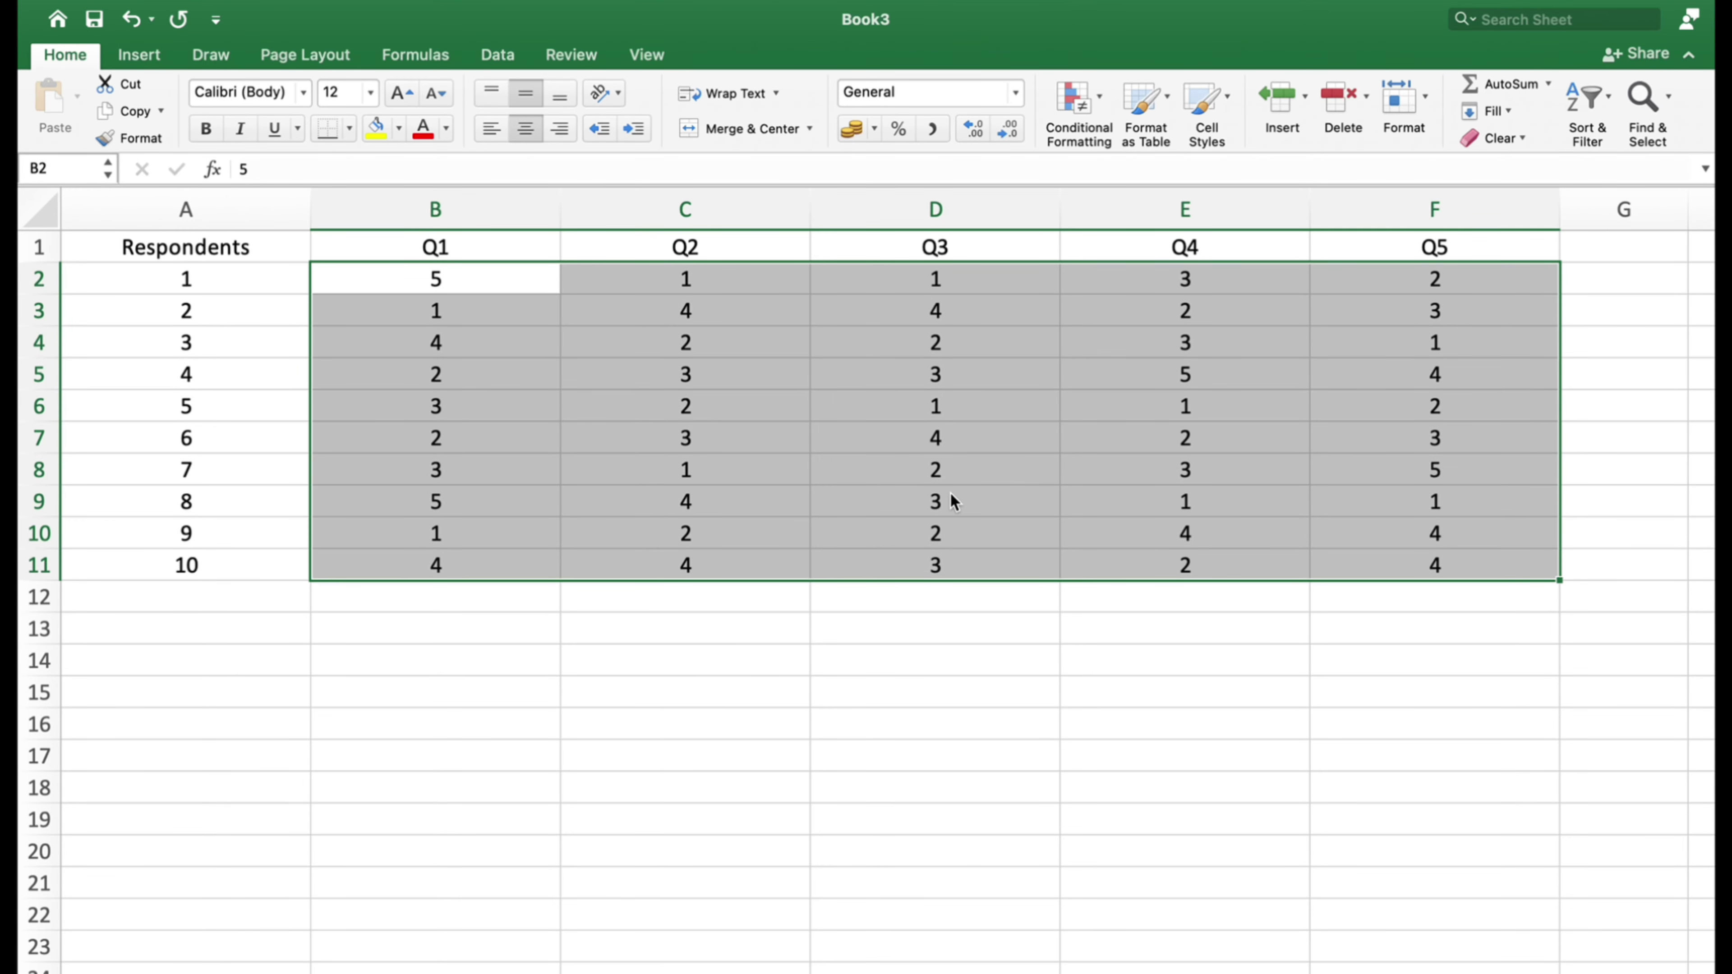
left_click(472, 679)
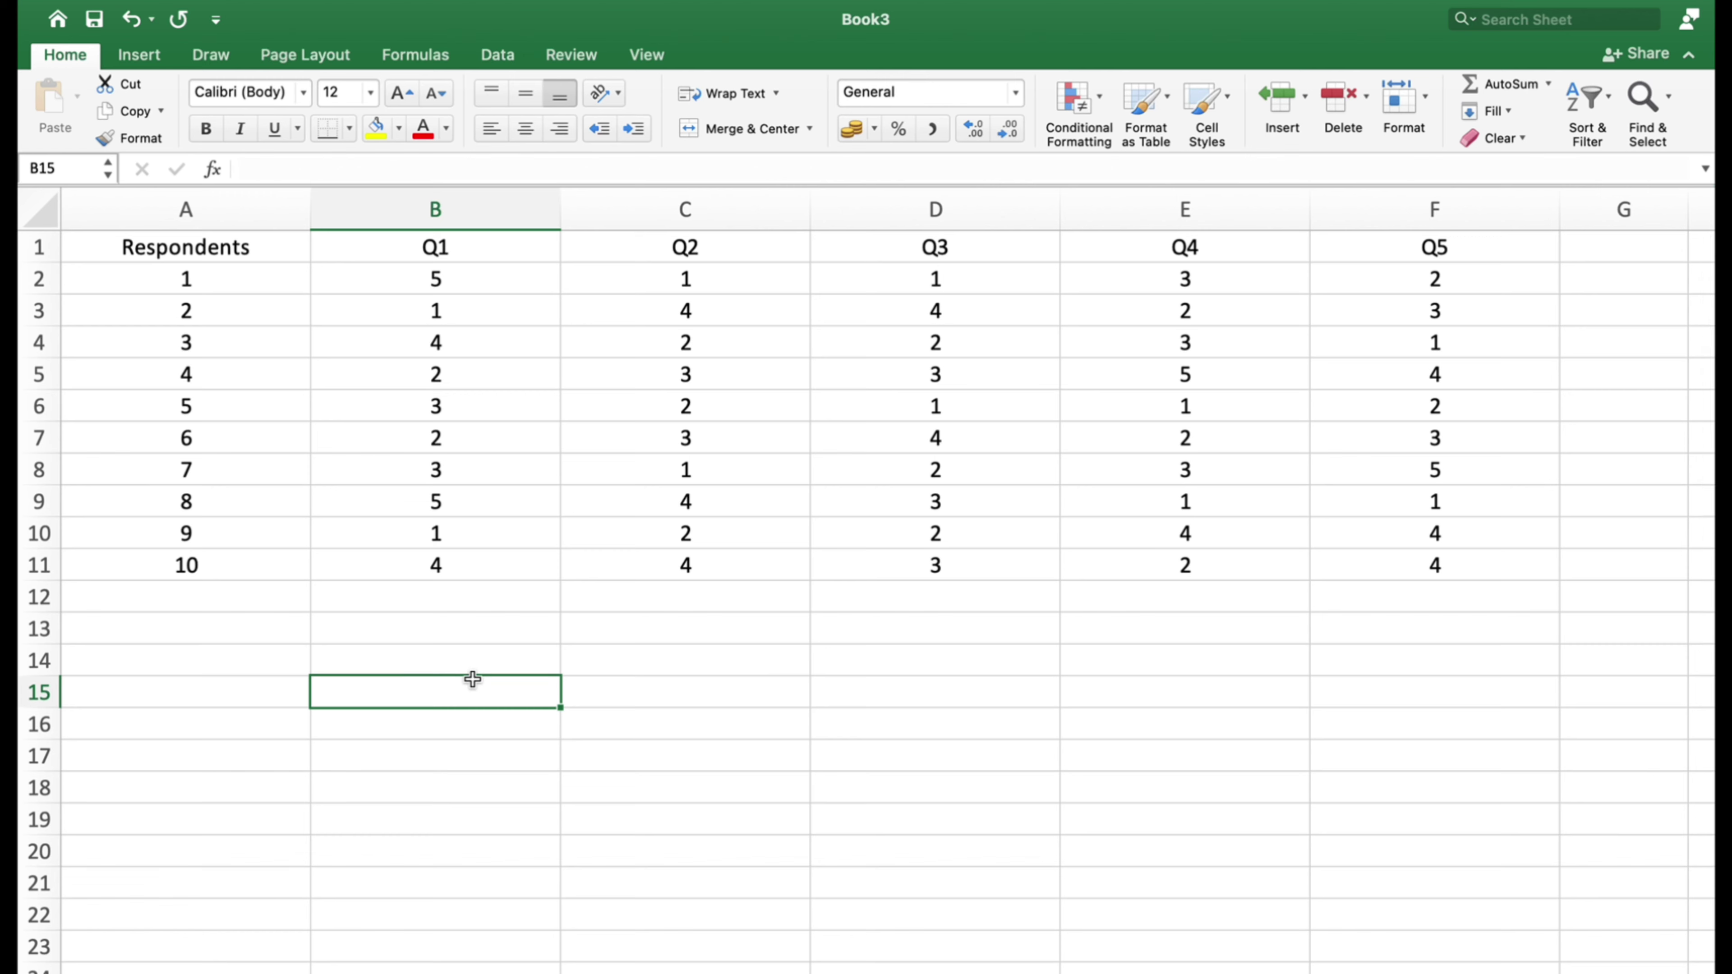
Step: List Strongly Agree, Agree, Neither, Disagree and Strongly Disagree in A13:A17
left_click(197, 628)
type("Strongly Disag")
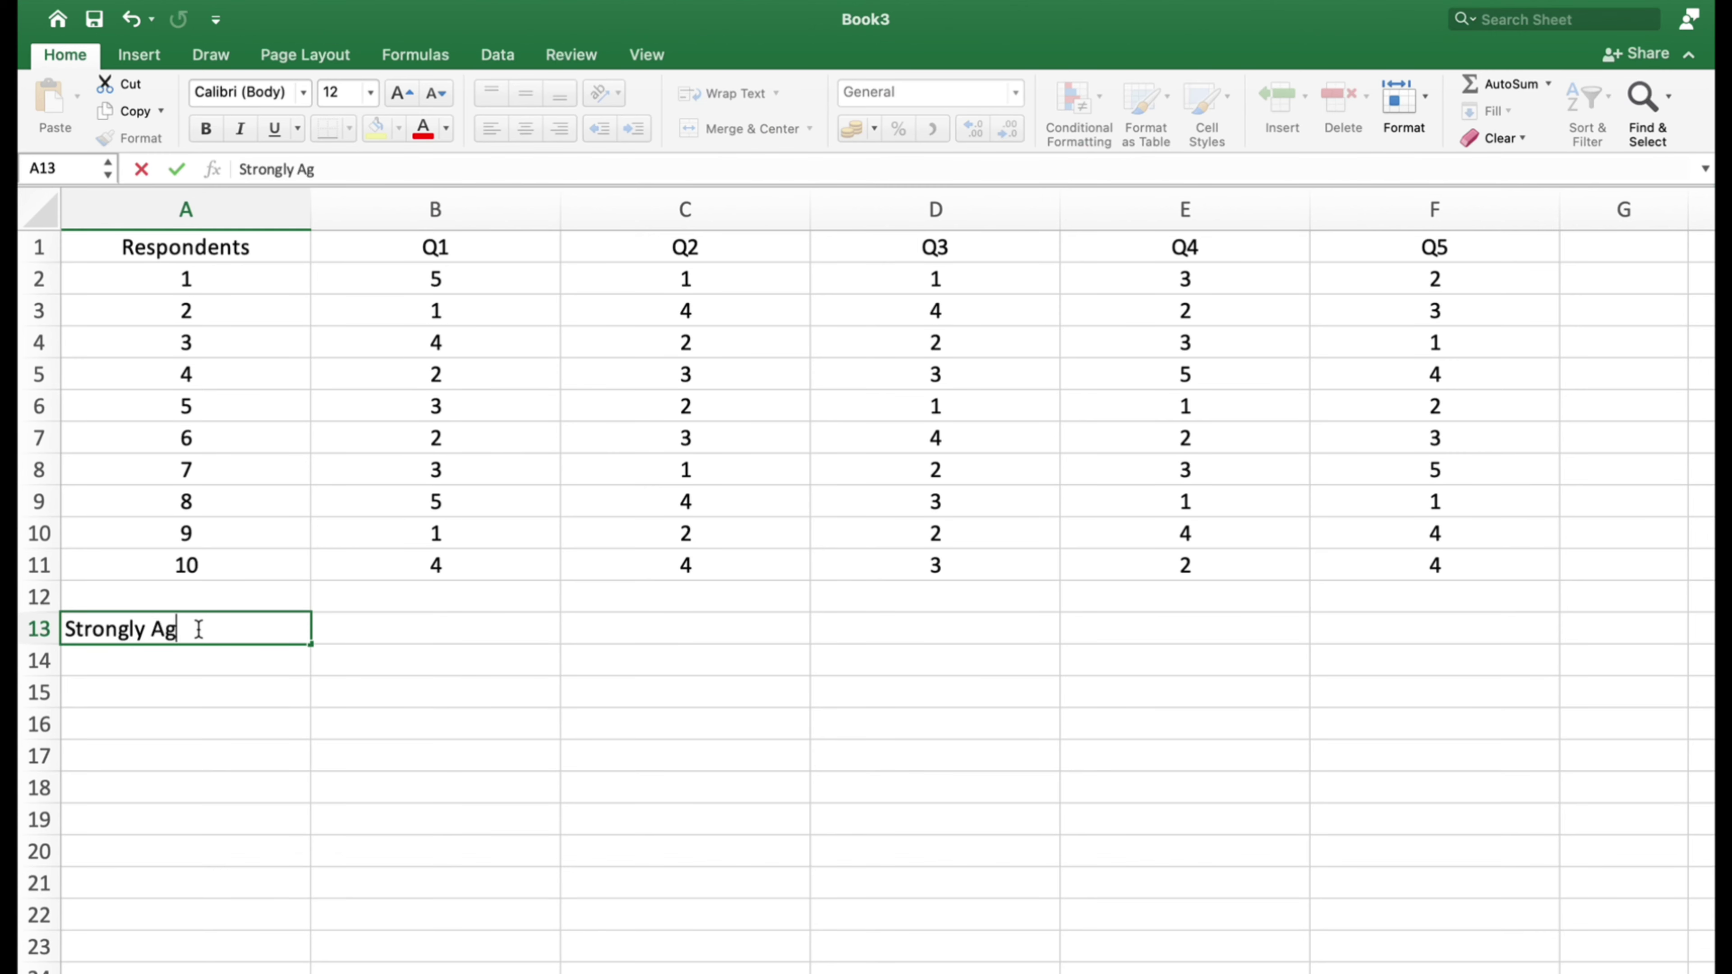
type("ree")
key("Return")
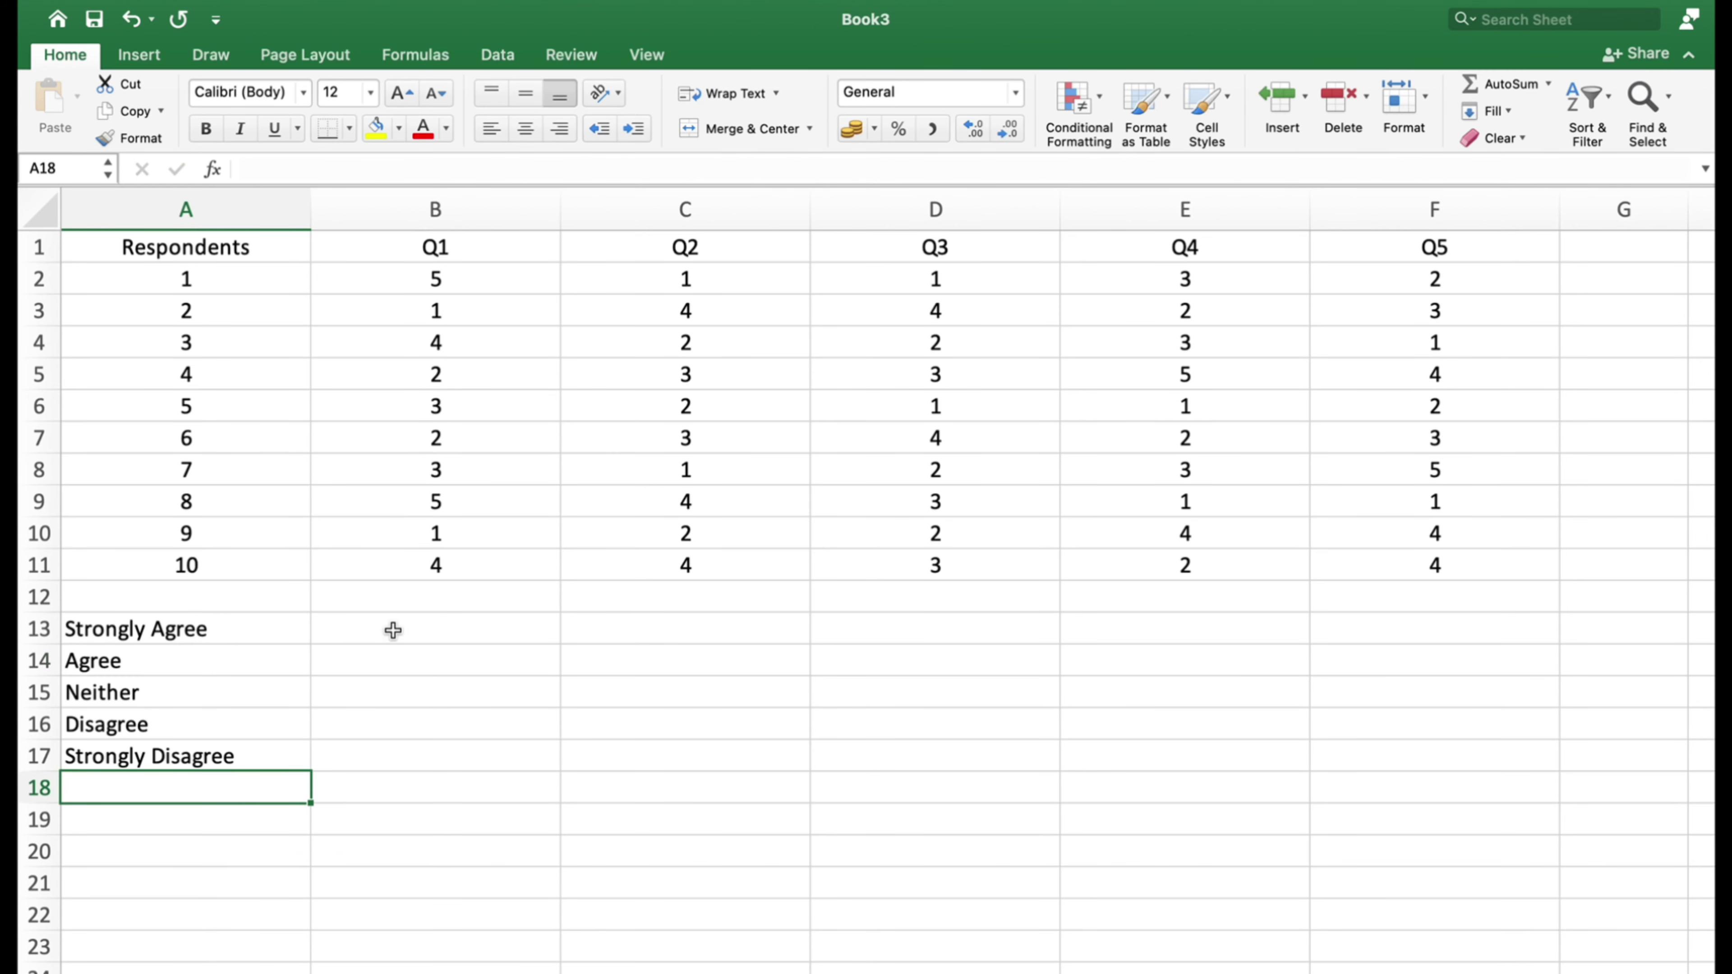
left_click(407, 630)
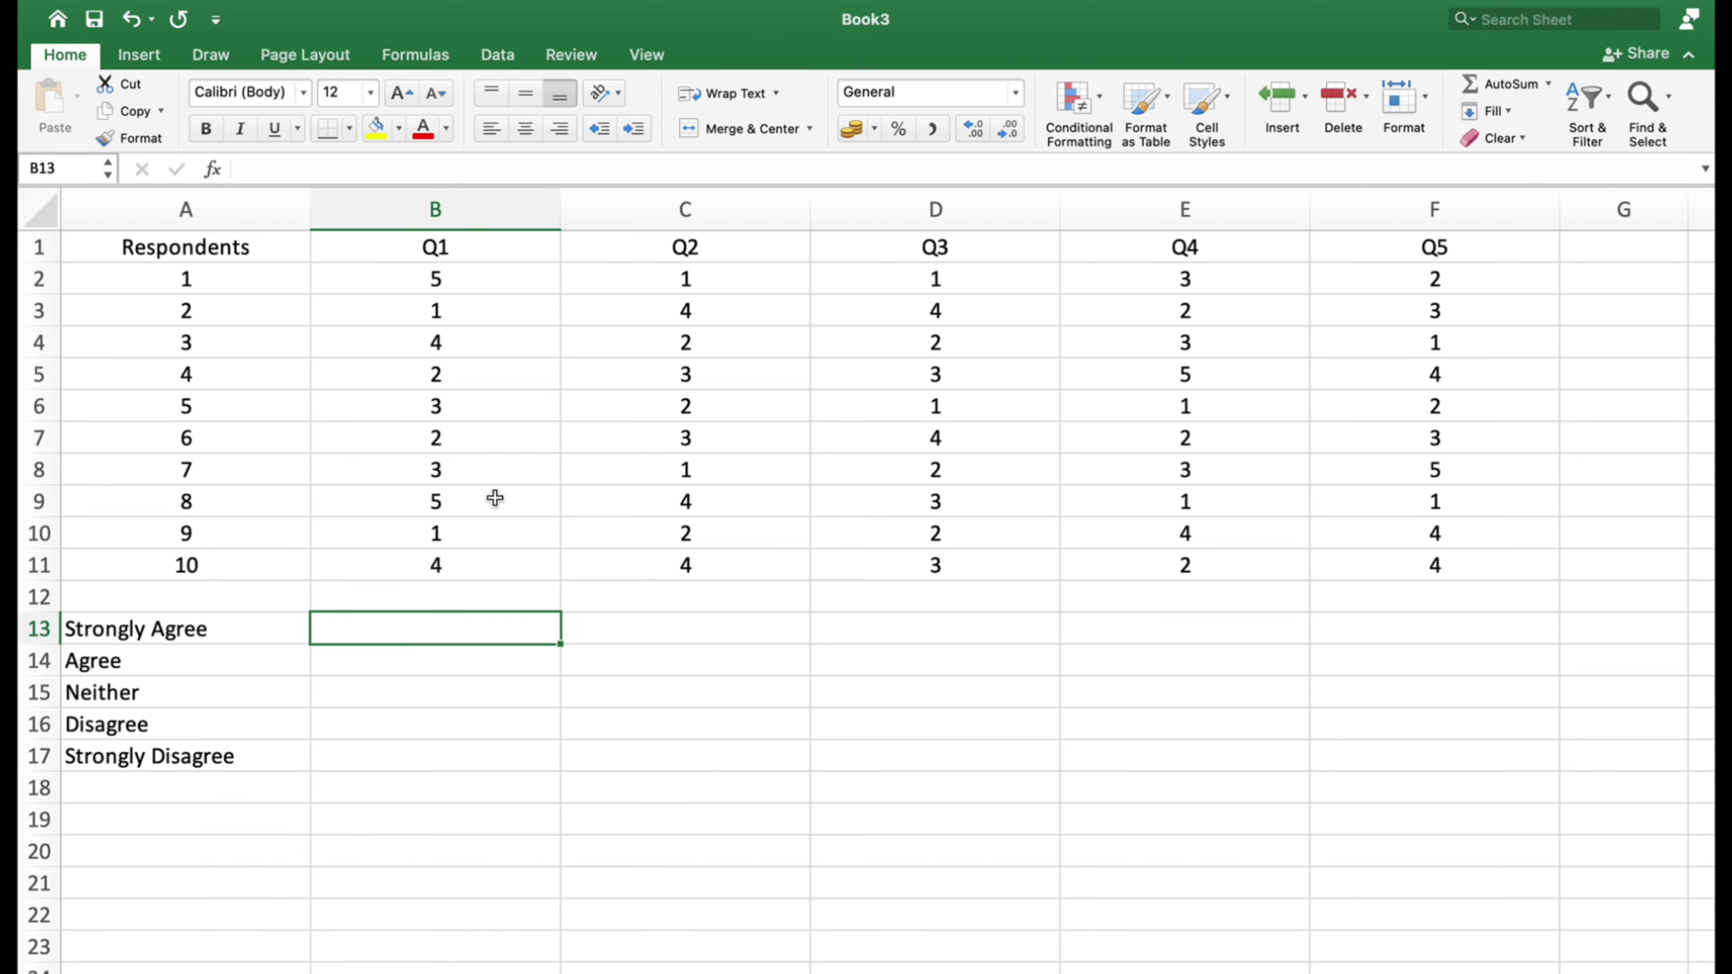
Step: Enter =COUNTIF(B2:B11, 5) in B13 to count Q1's Strongly Agree answers
left_click(436, 282)
left_click(465, 505)
type("=")
key("BackSpace")
type("=Coun")
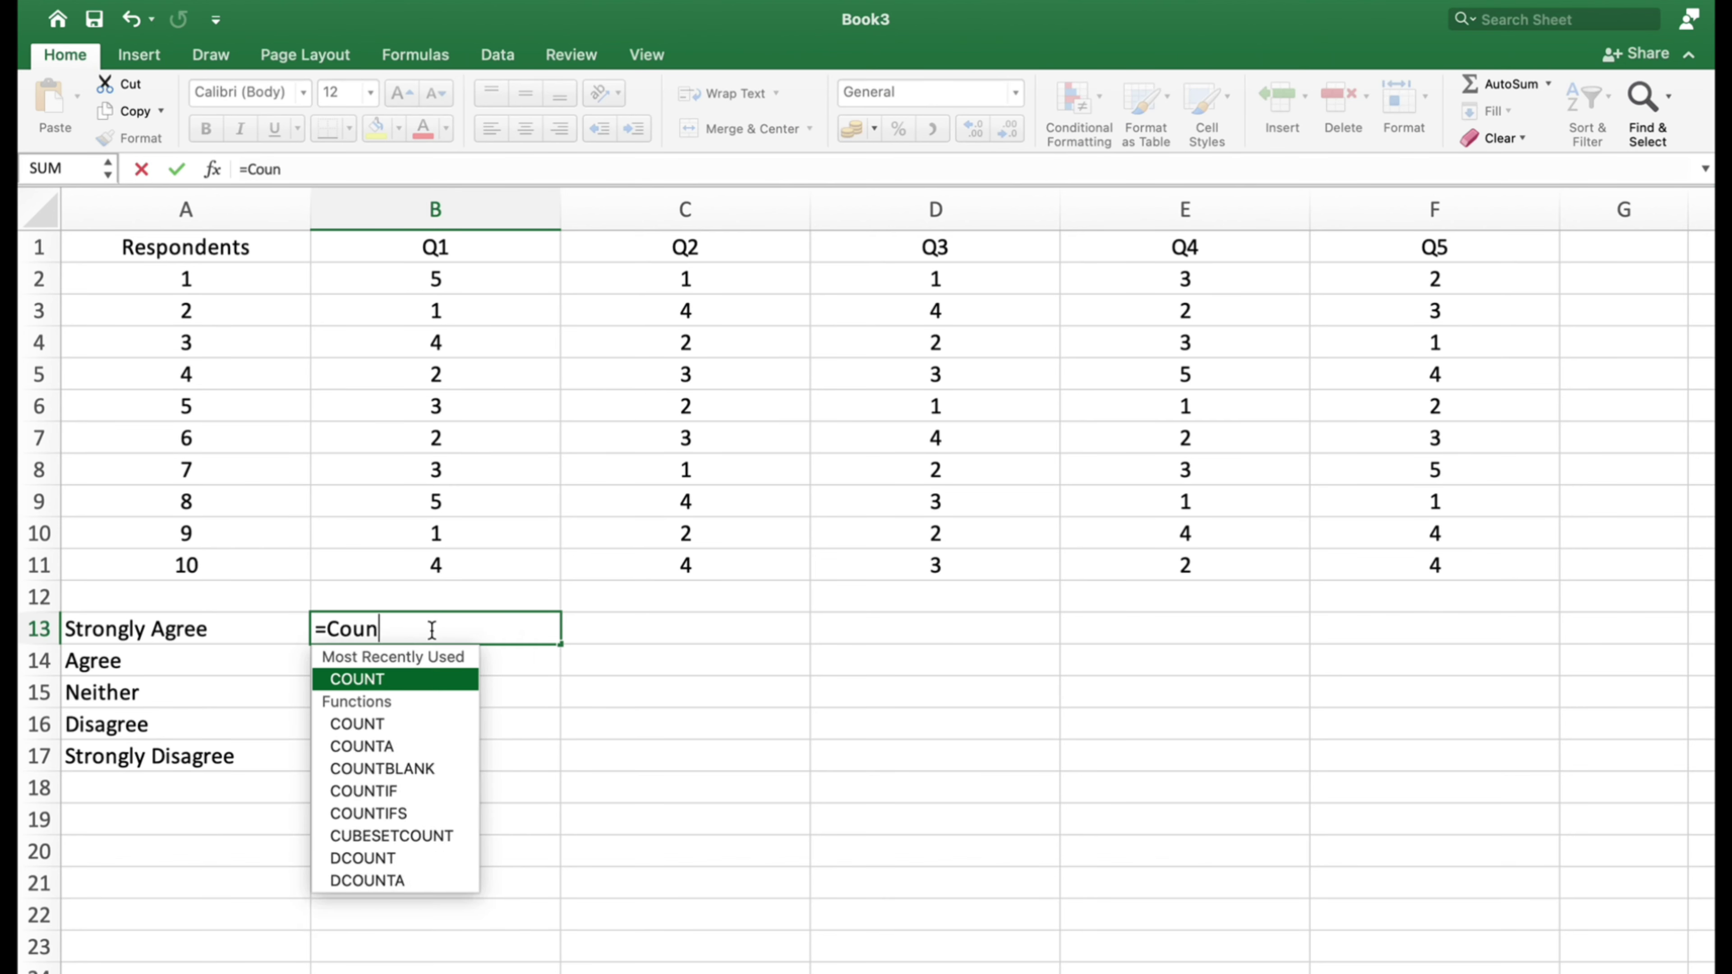
type("if(")
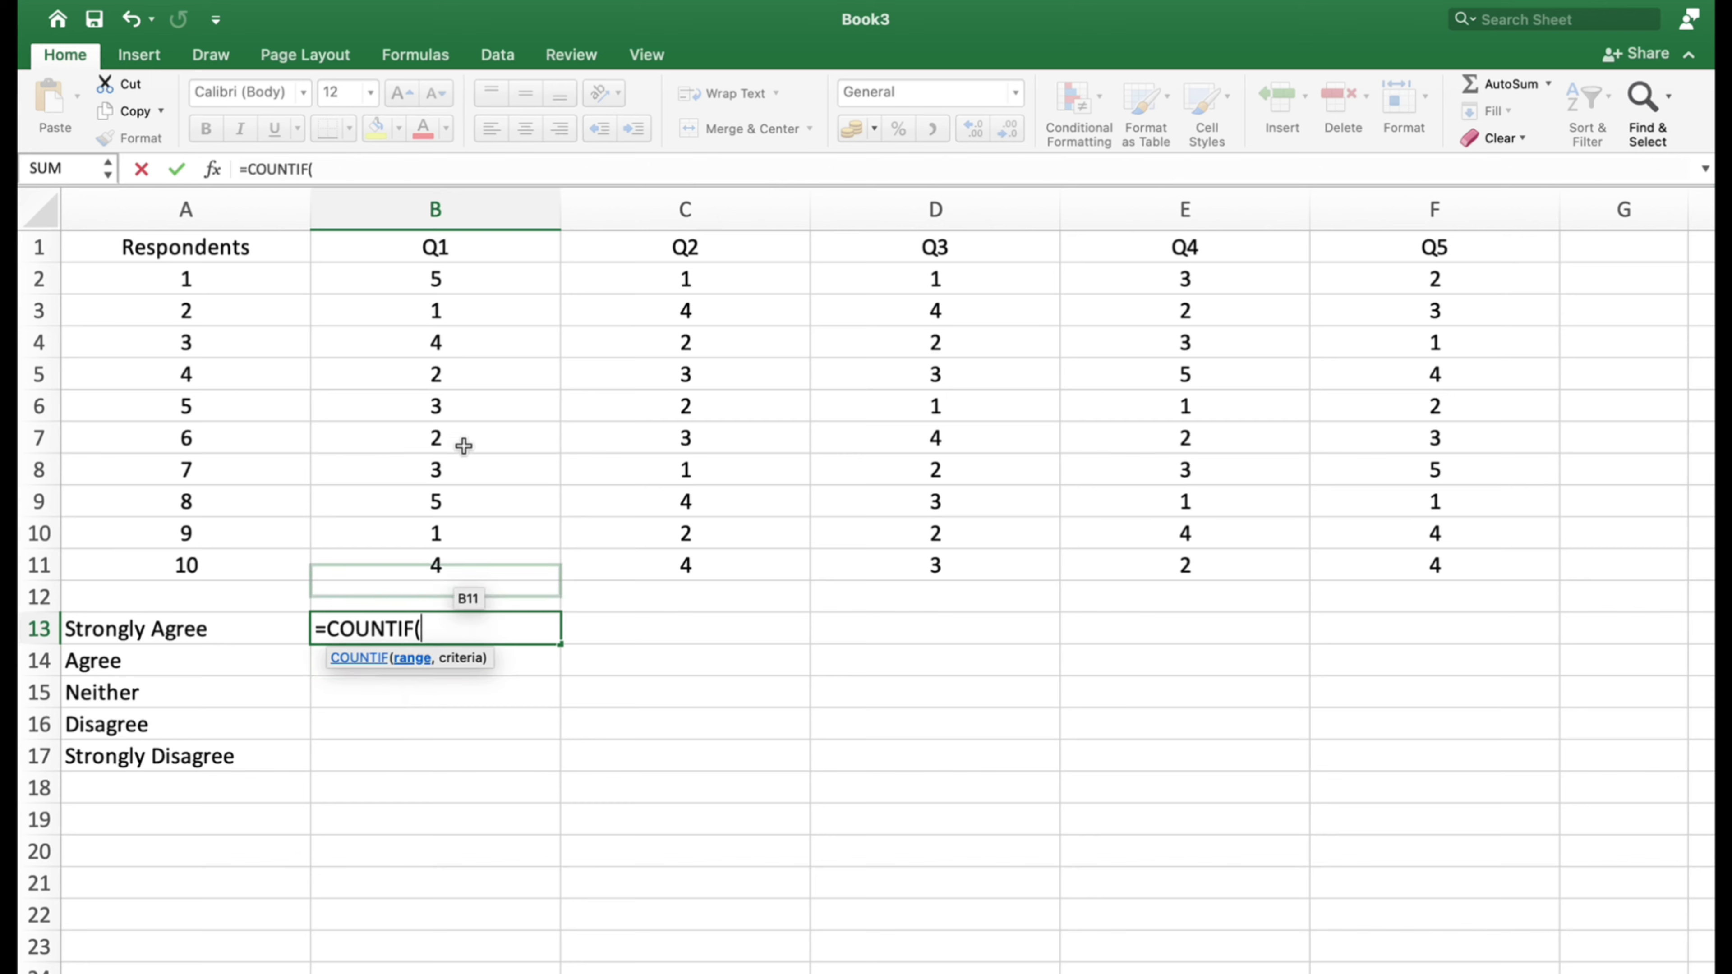
left_click_drag(447, 273, 437, 559)
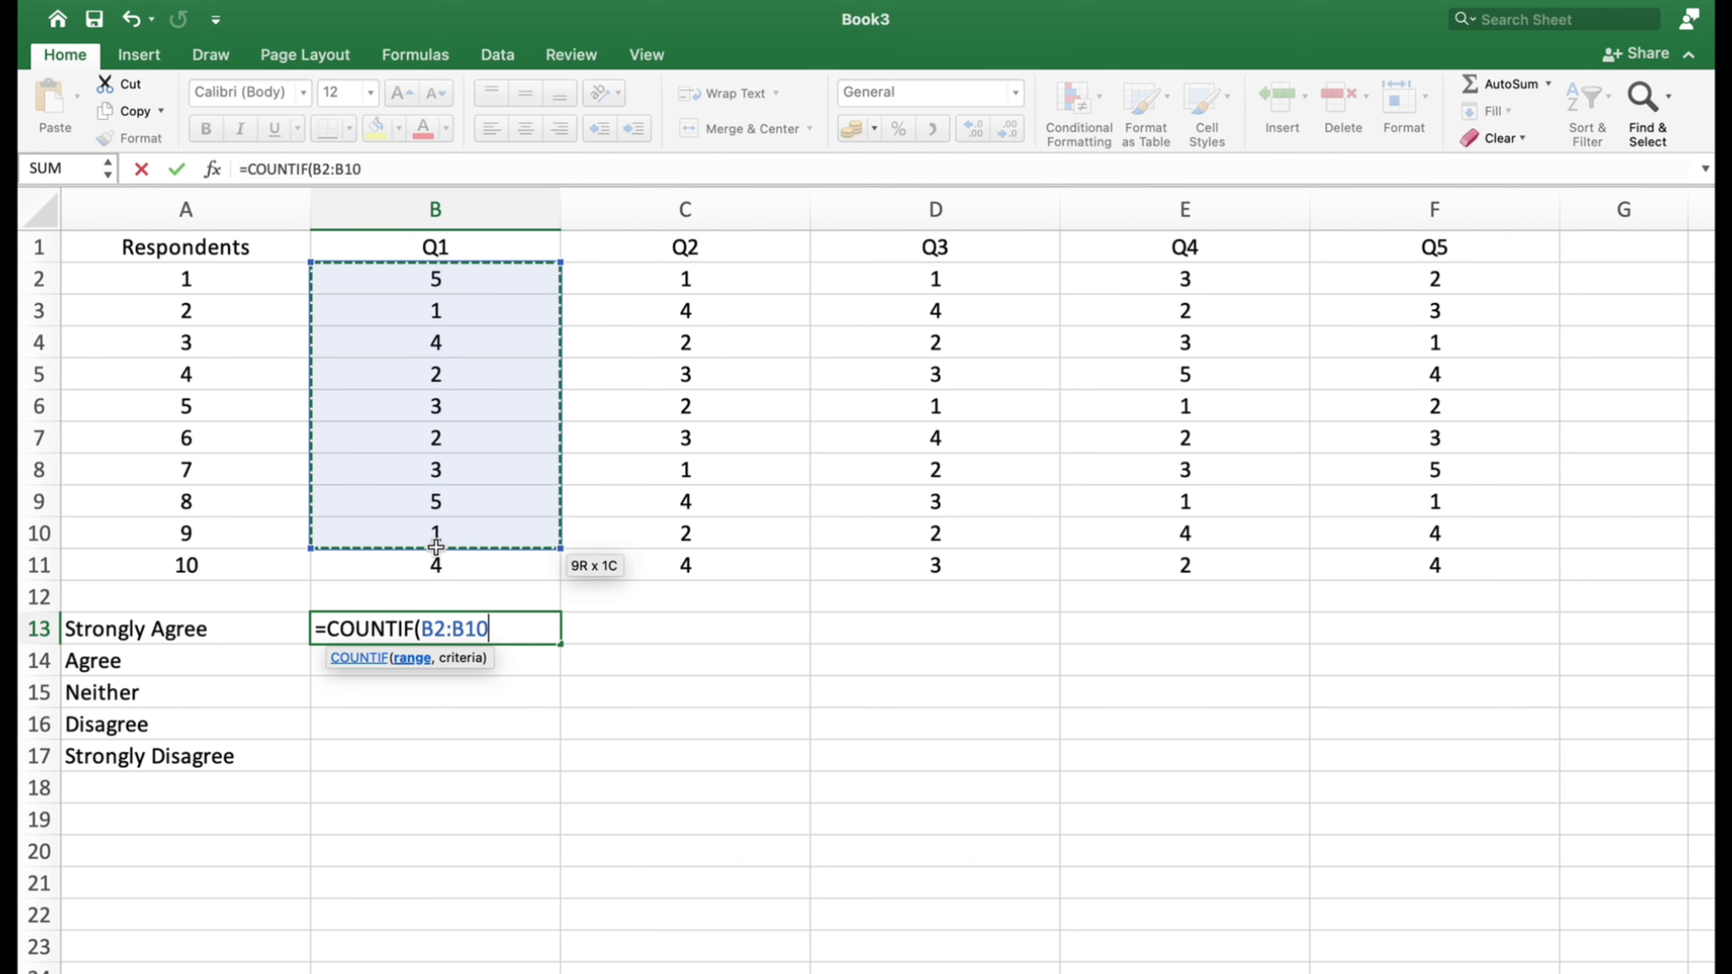
type(", 5")
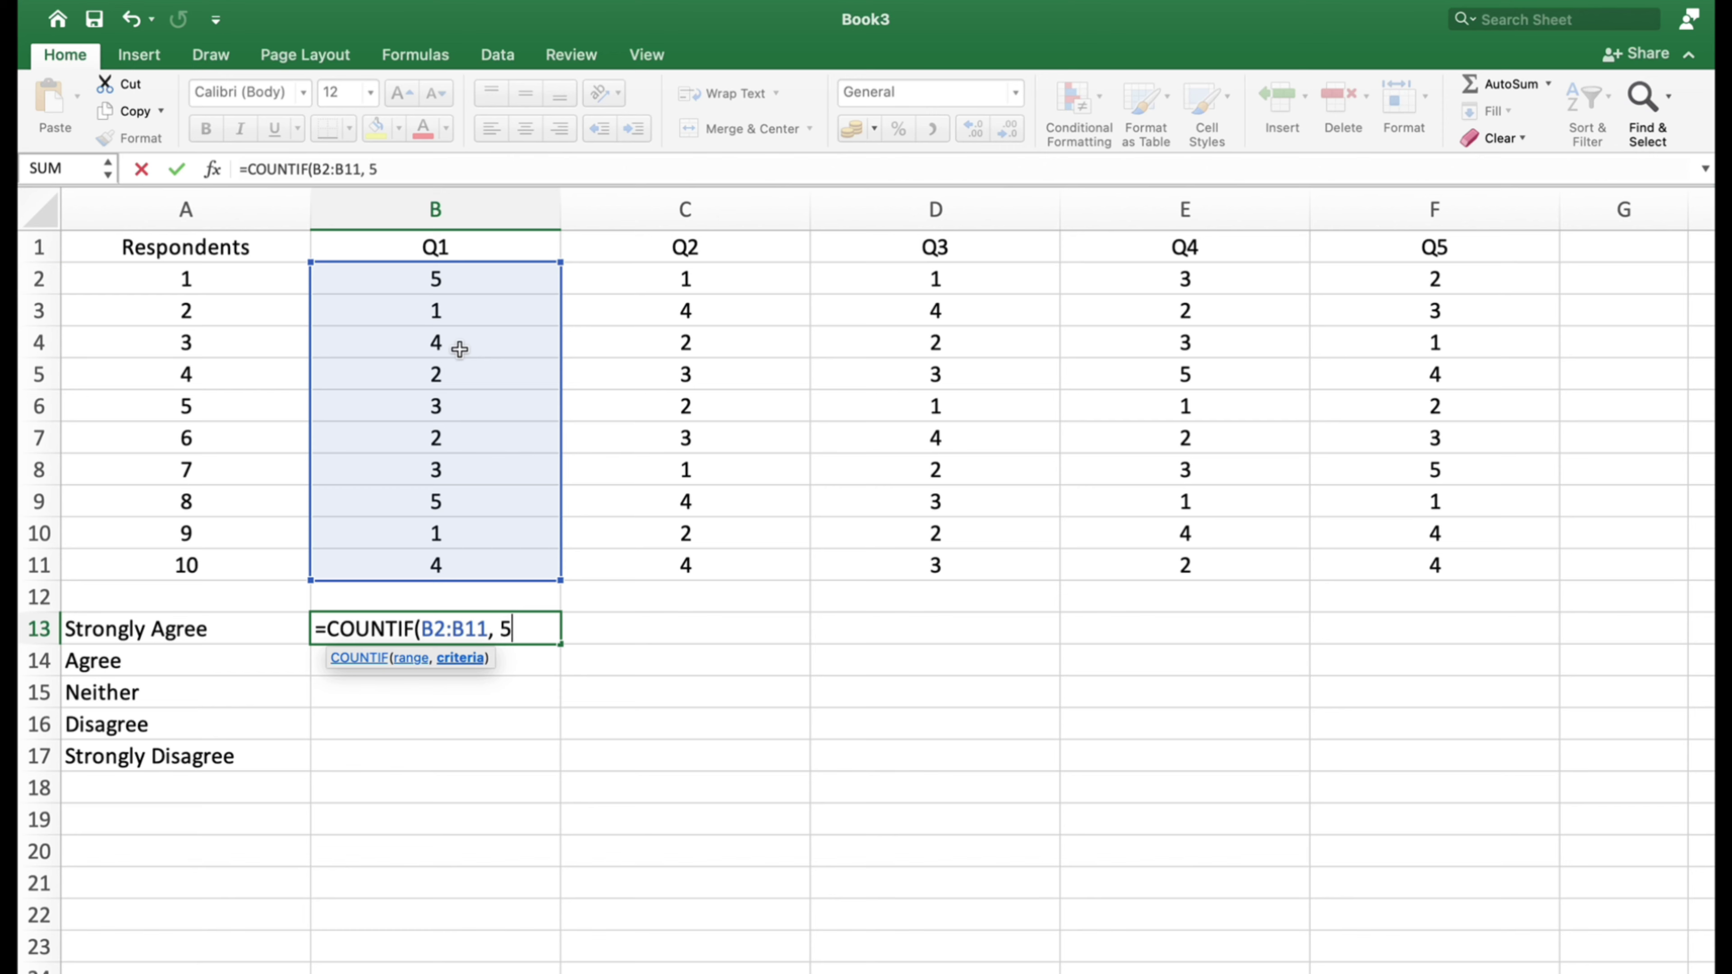
type(")")
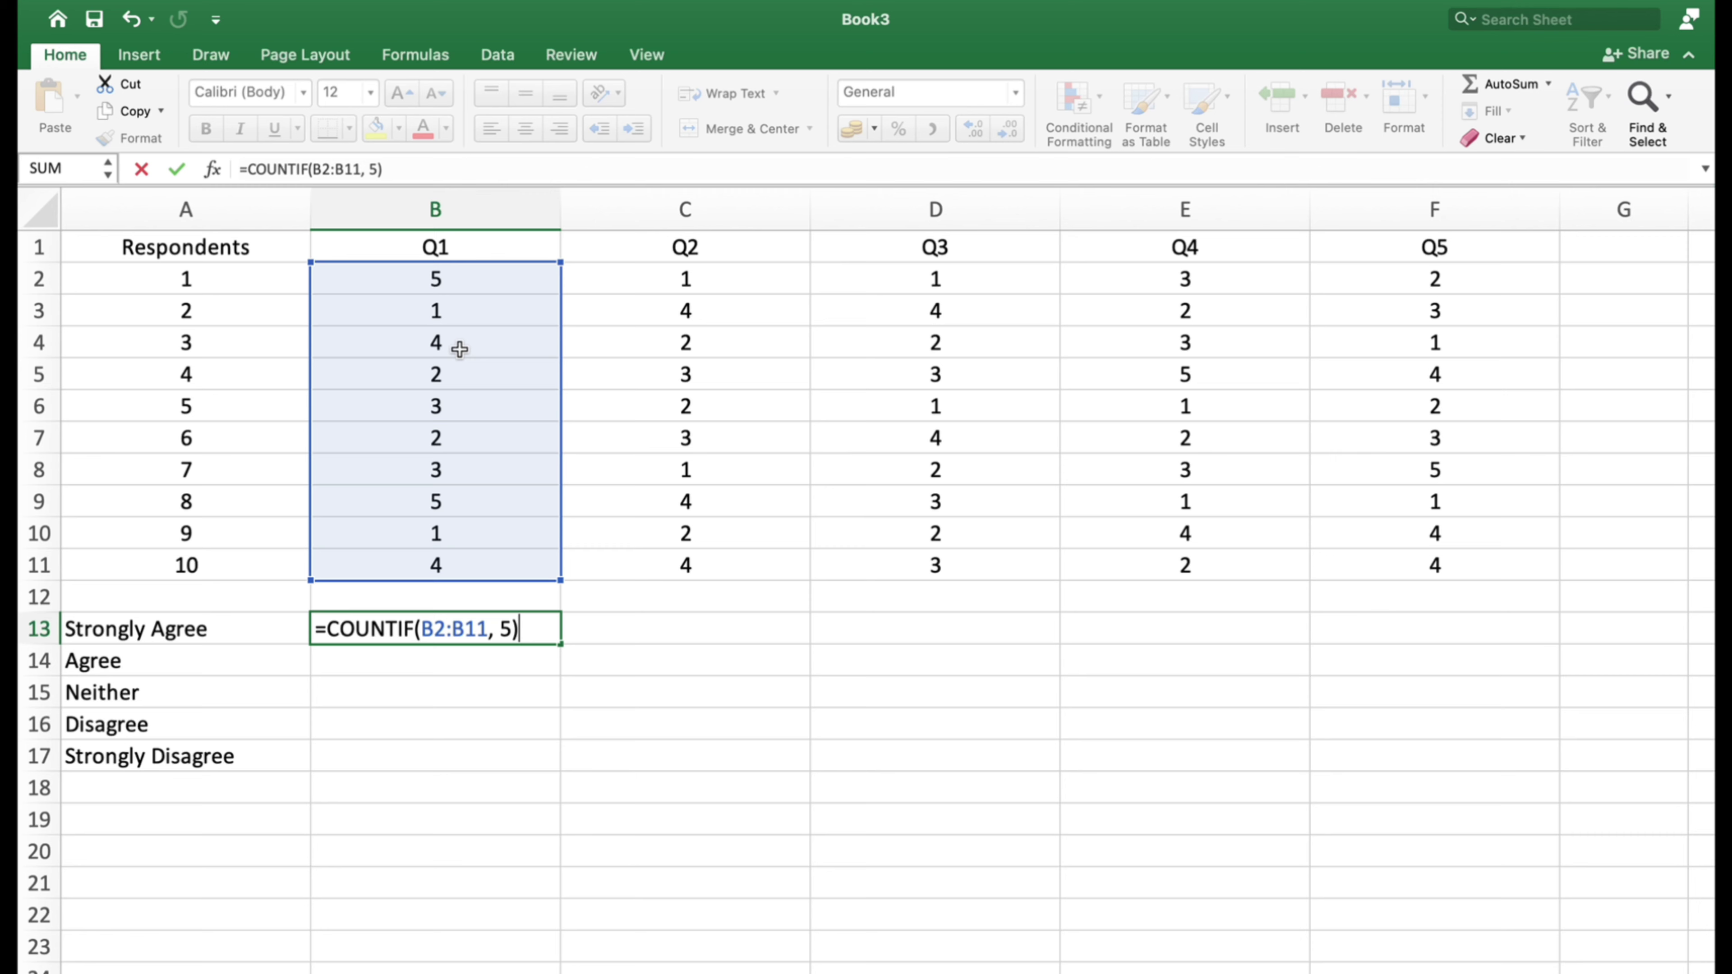
key("Return")
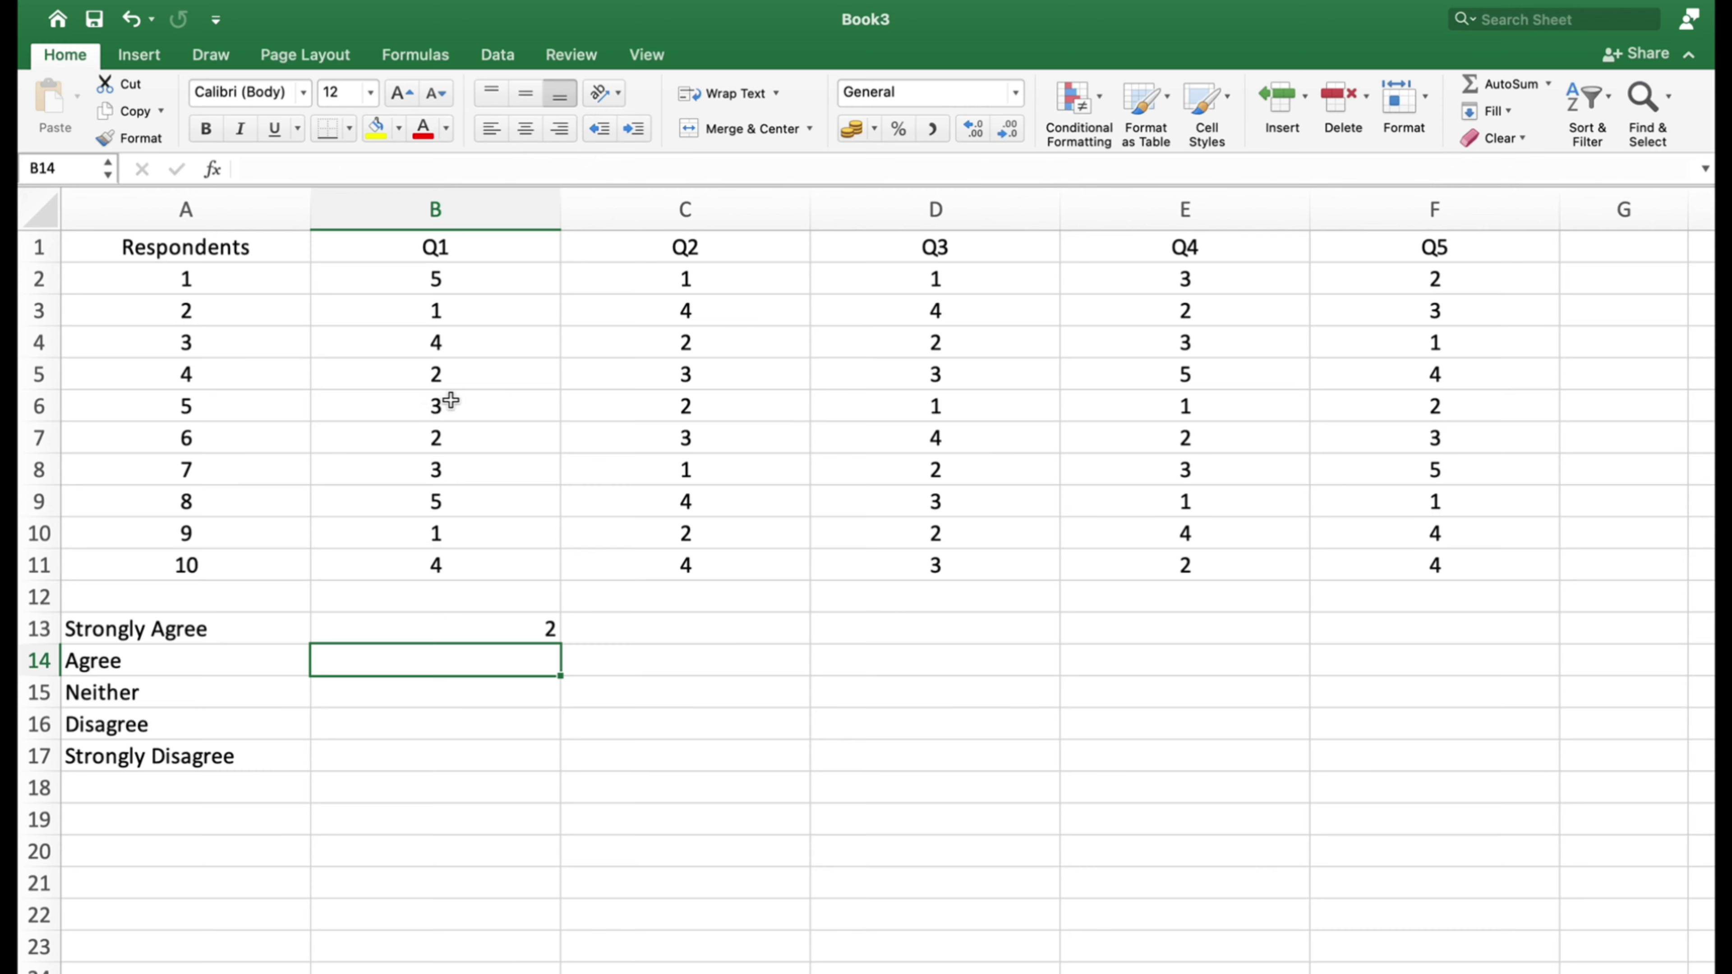
left_click(524, 625)
Step: Lock the B13 formula's rows as =COUNTIF(B$2:B$11, 5)
right_click(525, 628)
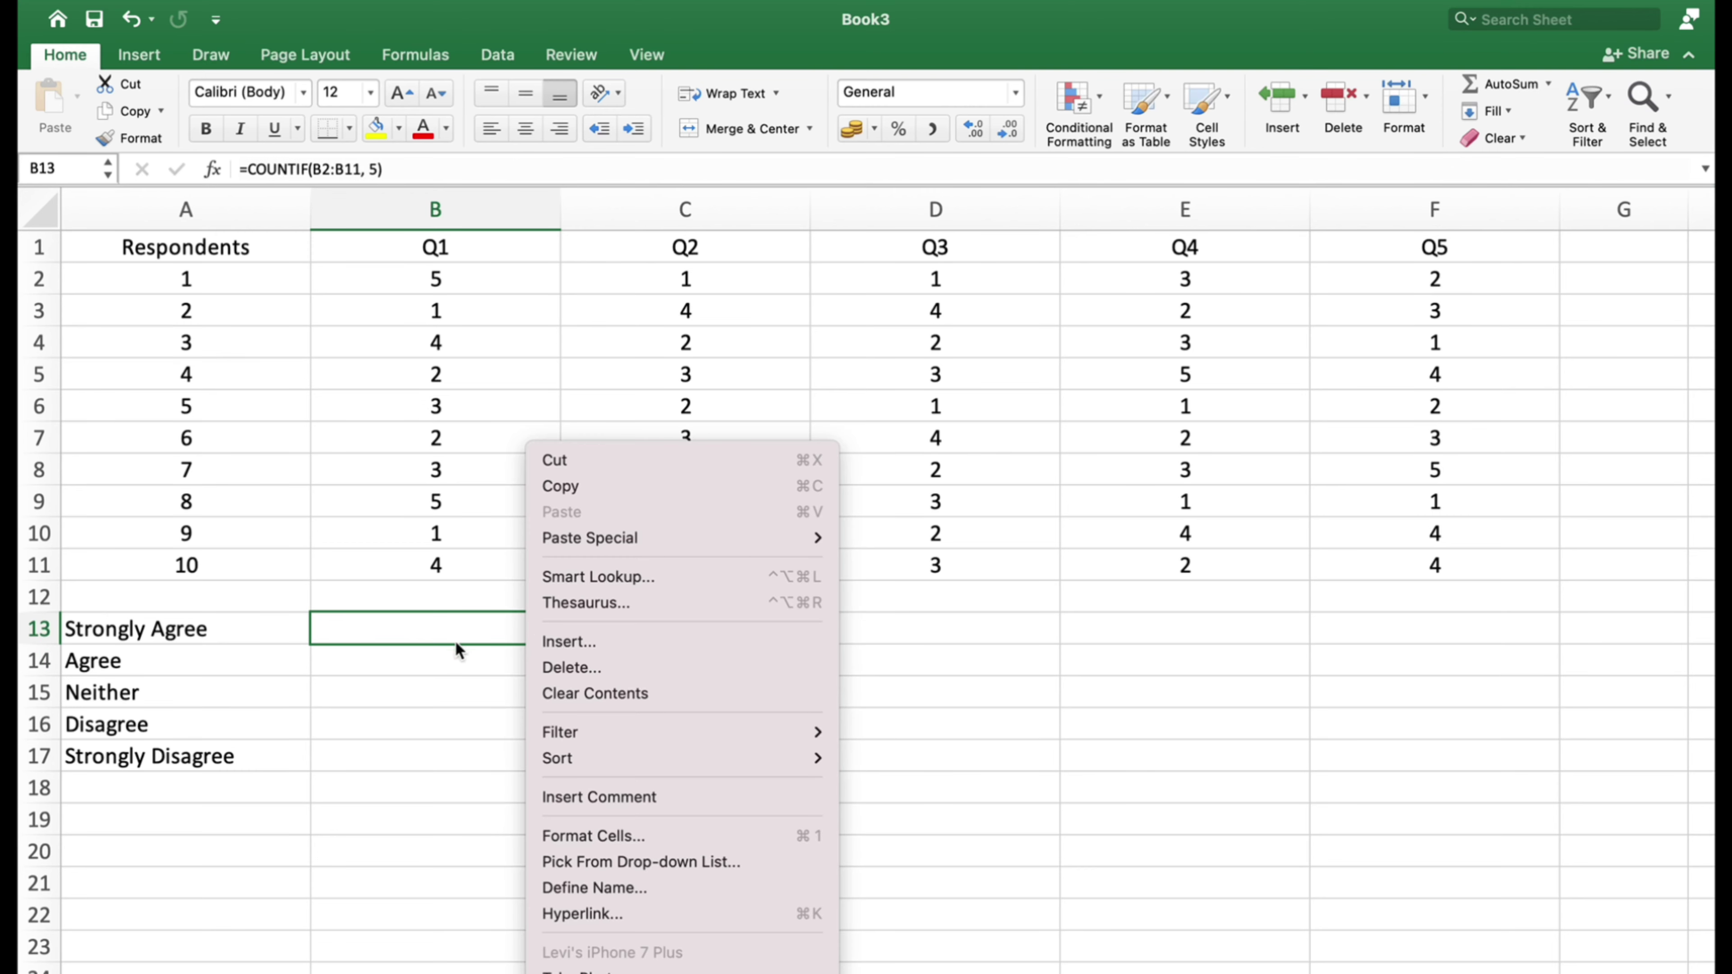
left_click(458, 682)
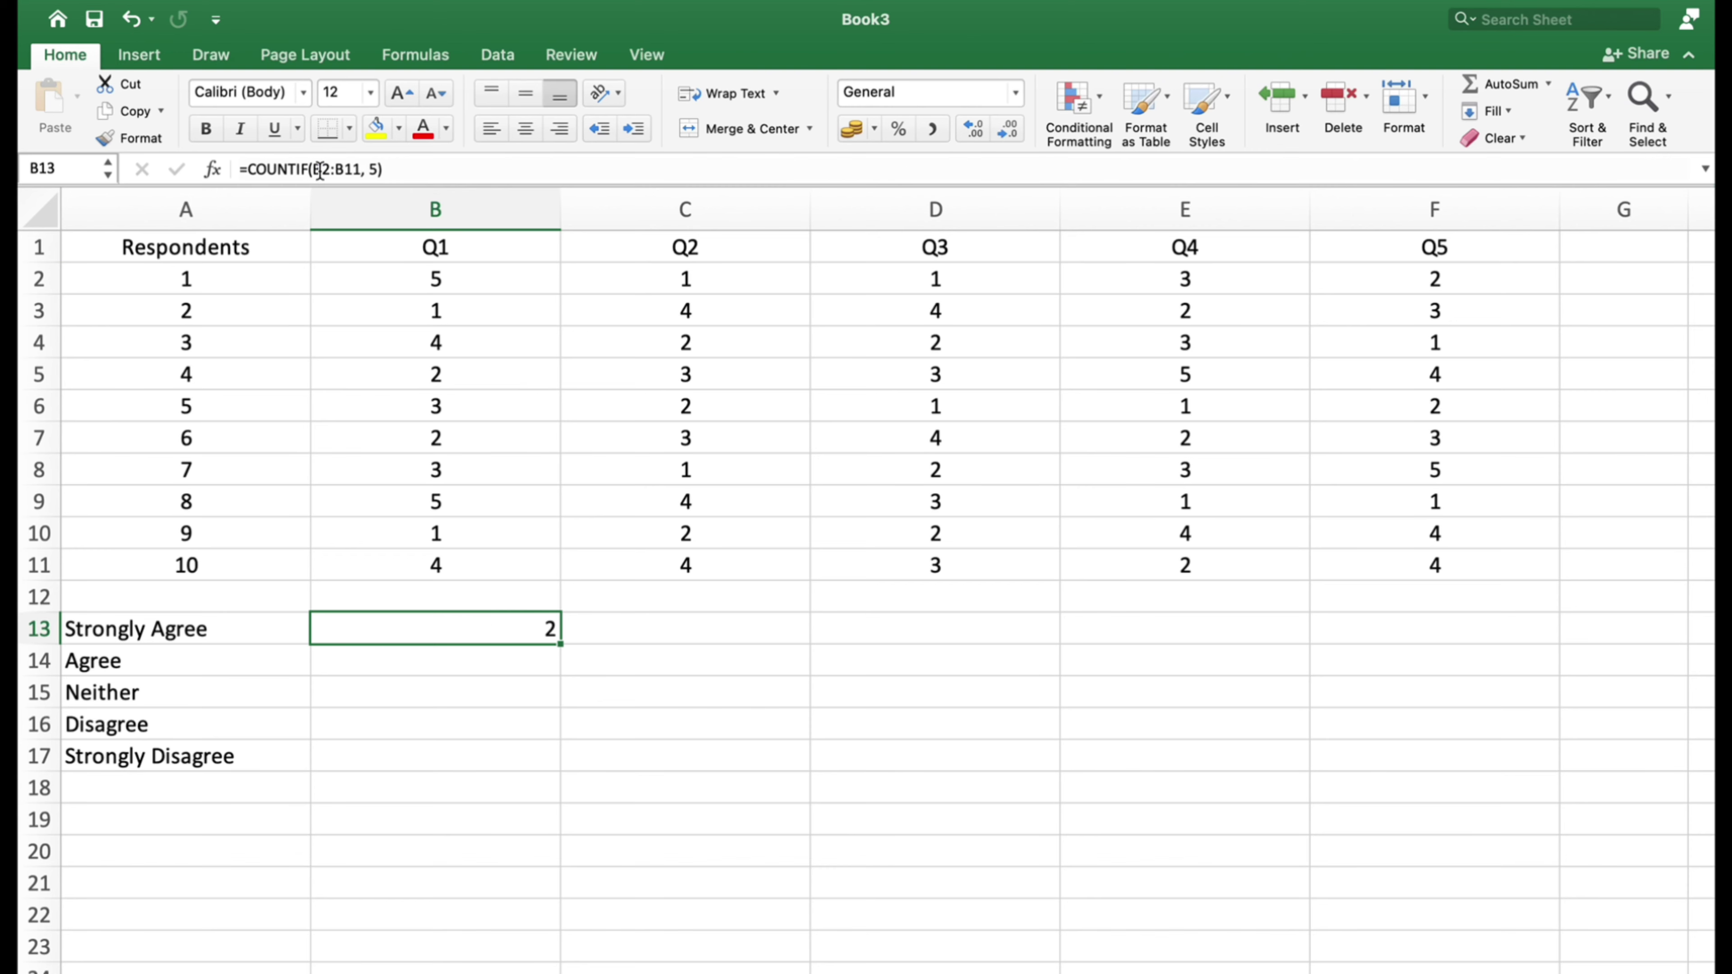
left_click(334, 170)
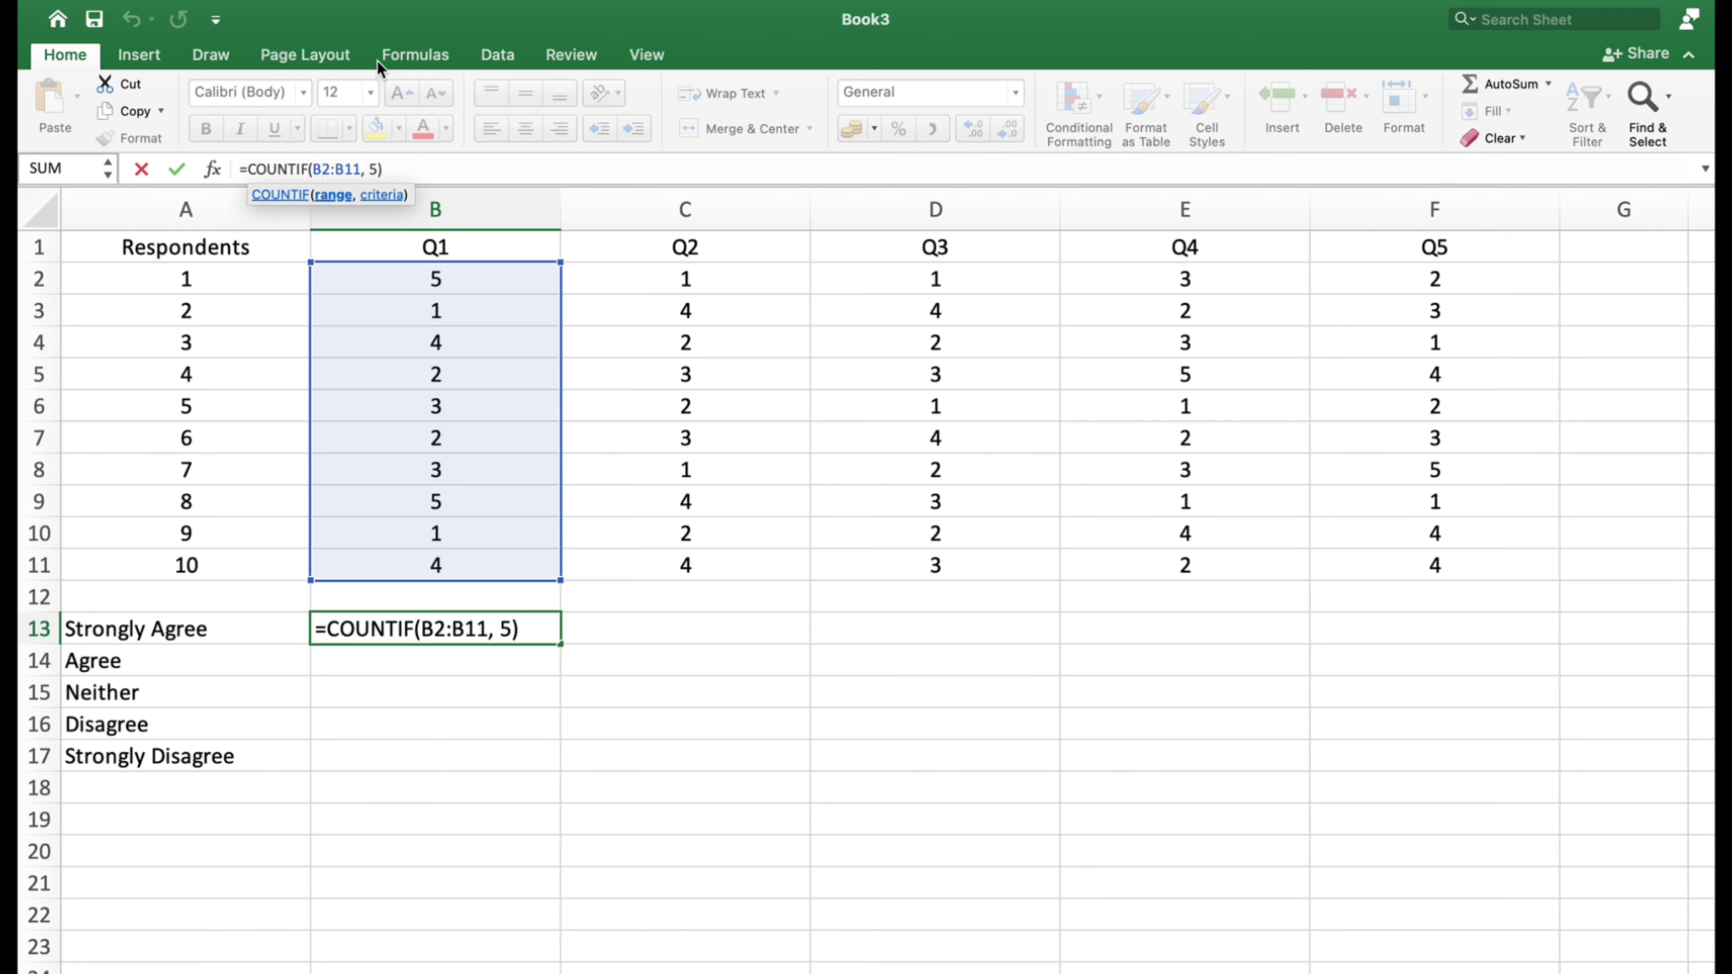
type("$")
key("Right")
key("Right")
key("Right")
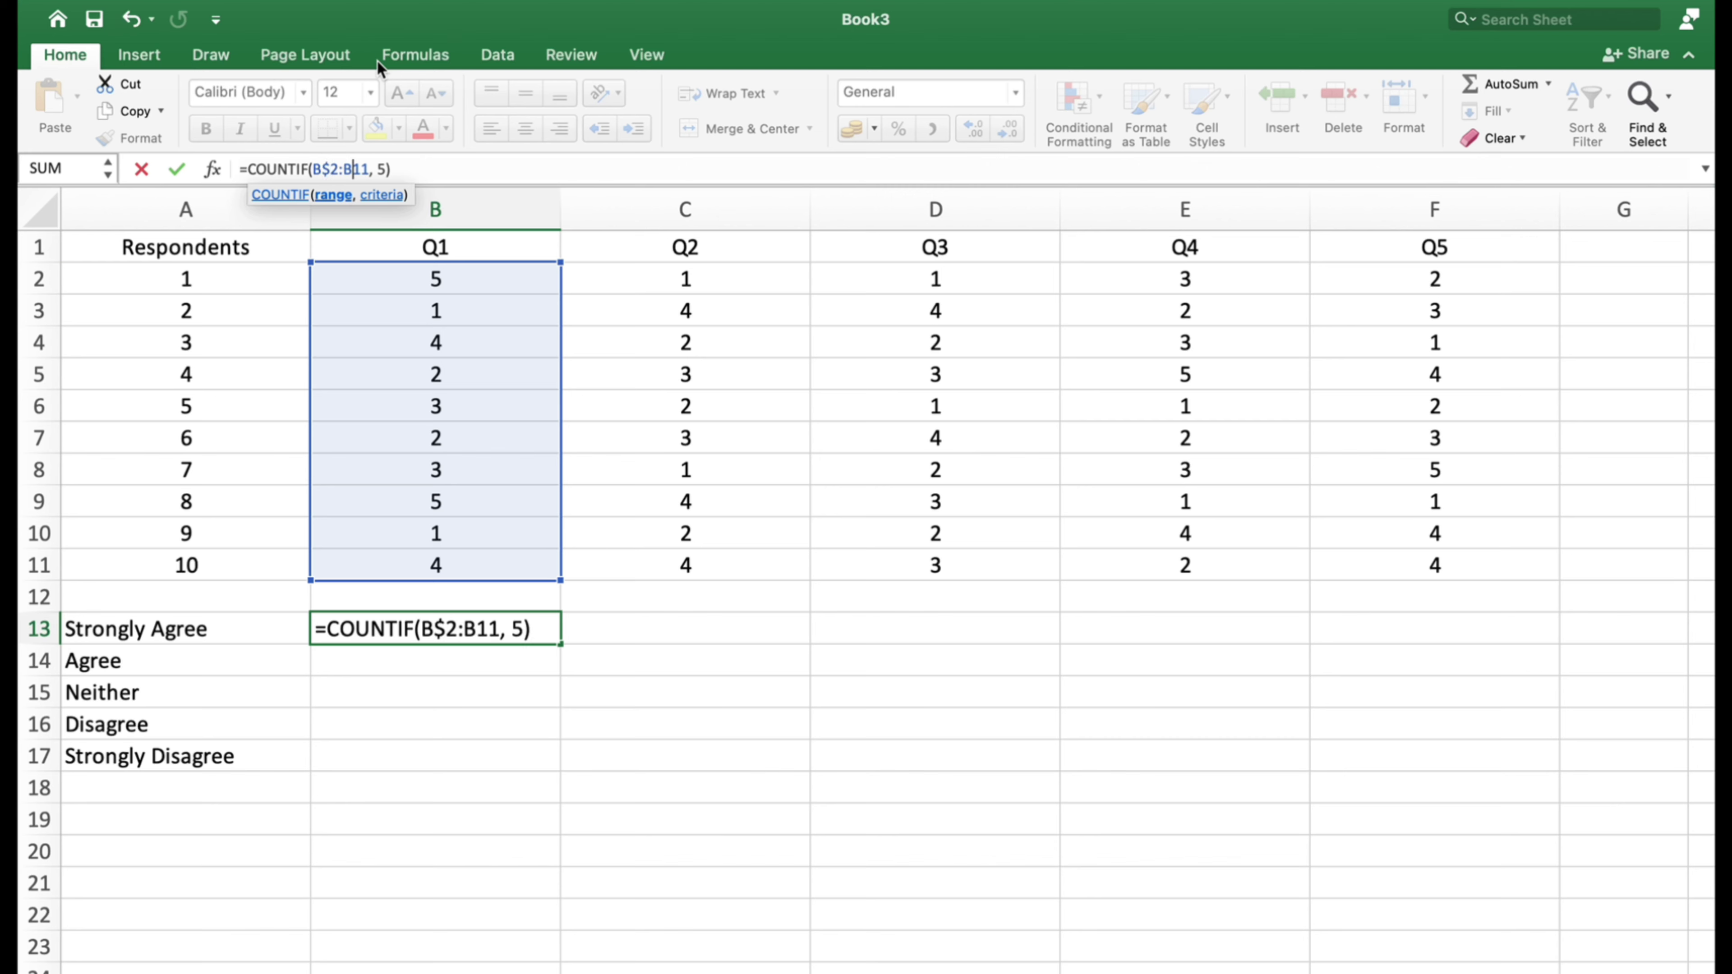
type("$")
key("Return")
Step: Copy the B13 count formula into B14:B17
left_click(530, 626)
right_click(530, 625)
left_click(559, 483)
left_click(475, 663)
key("shift+Down")
key("shift+Down")
key("shift+Down")
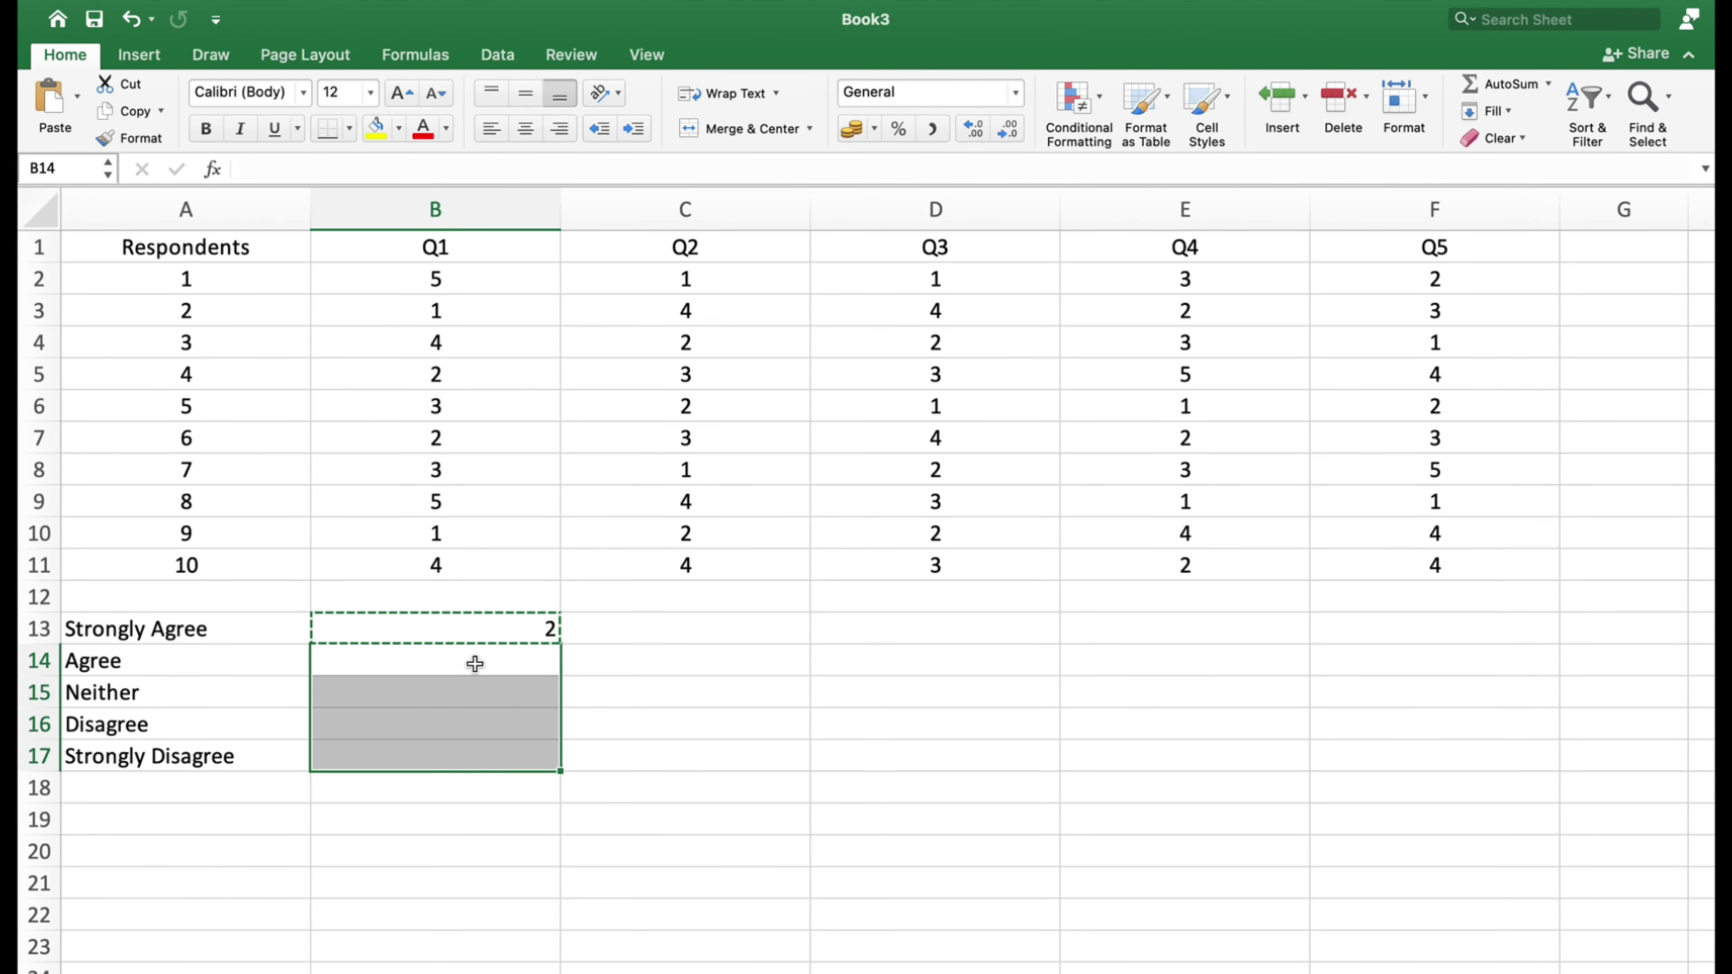
right_click(475, 661)
left_click(522, 510)
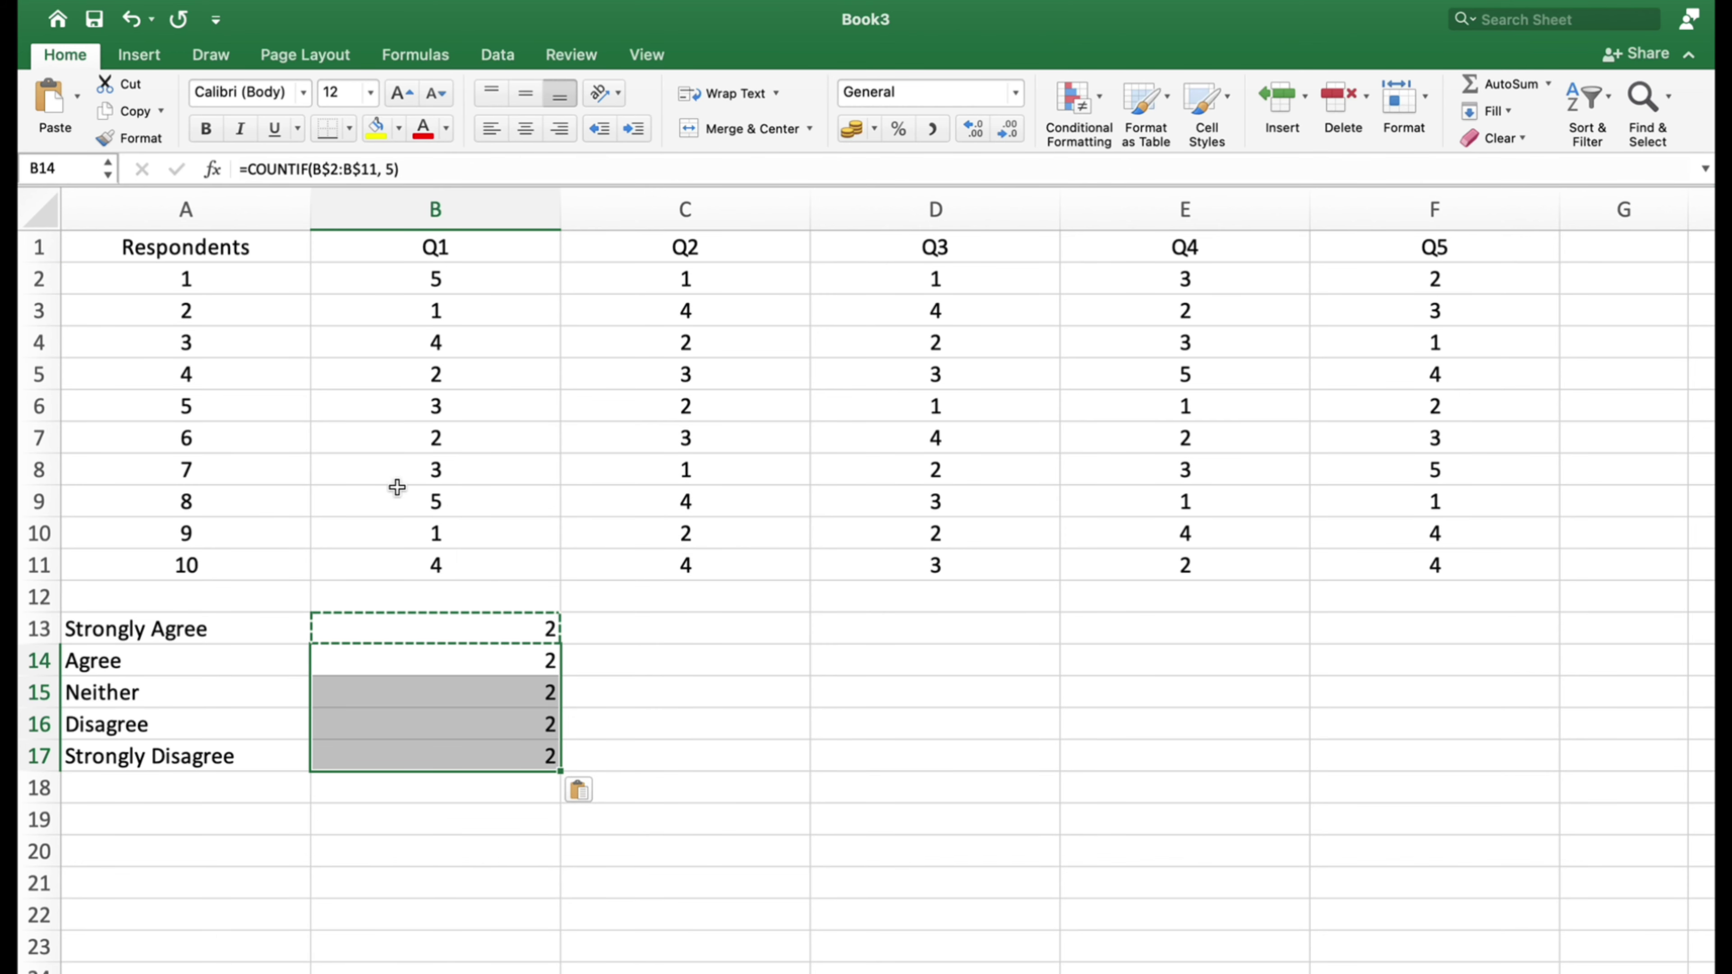
Step: Edit the B14 formula's criterion to count Agree answers
left_click(447, 668)
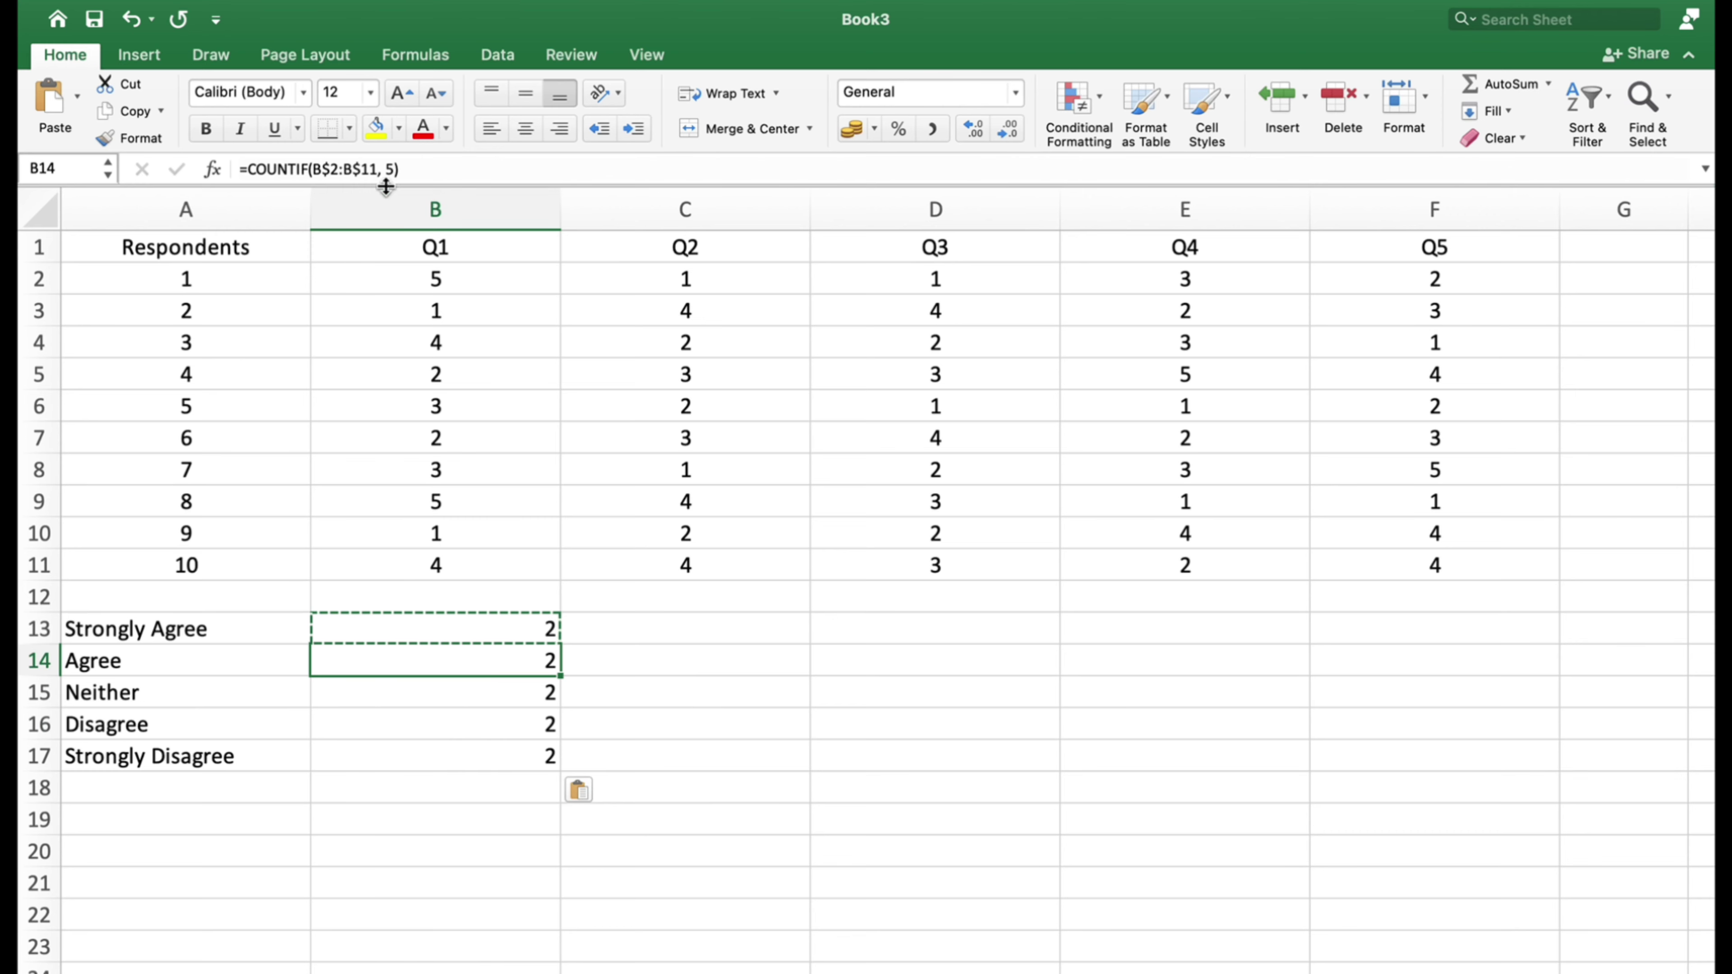
left_click(394, 169)
double_click(394, 169)
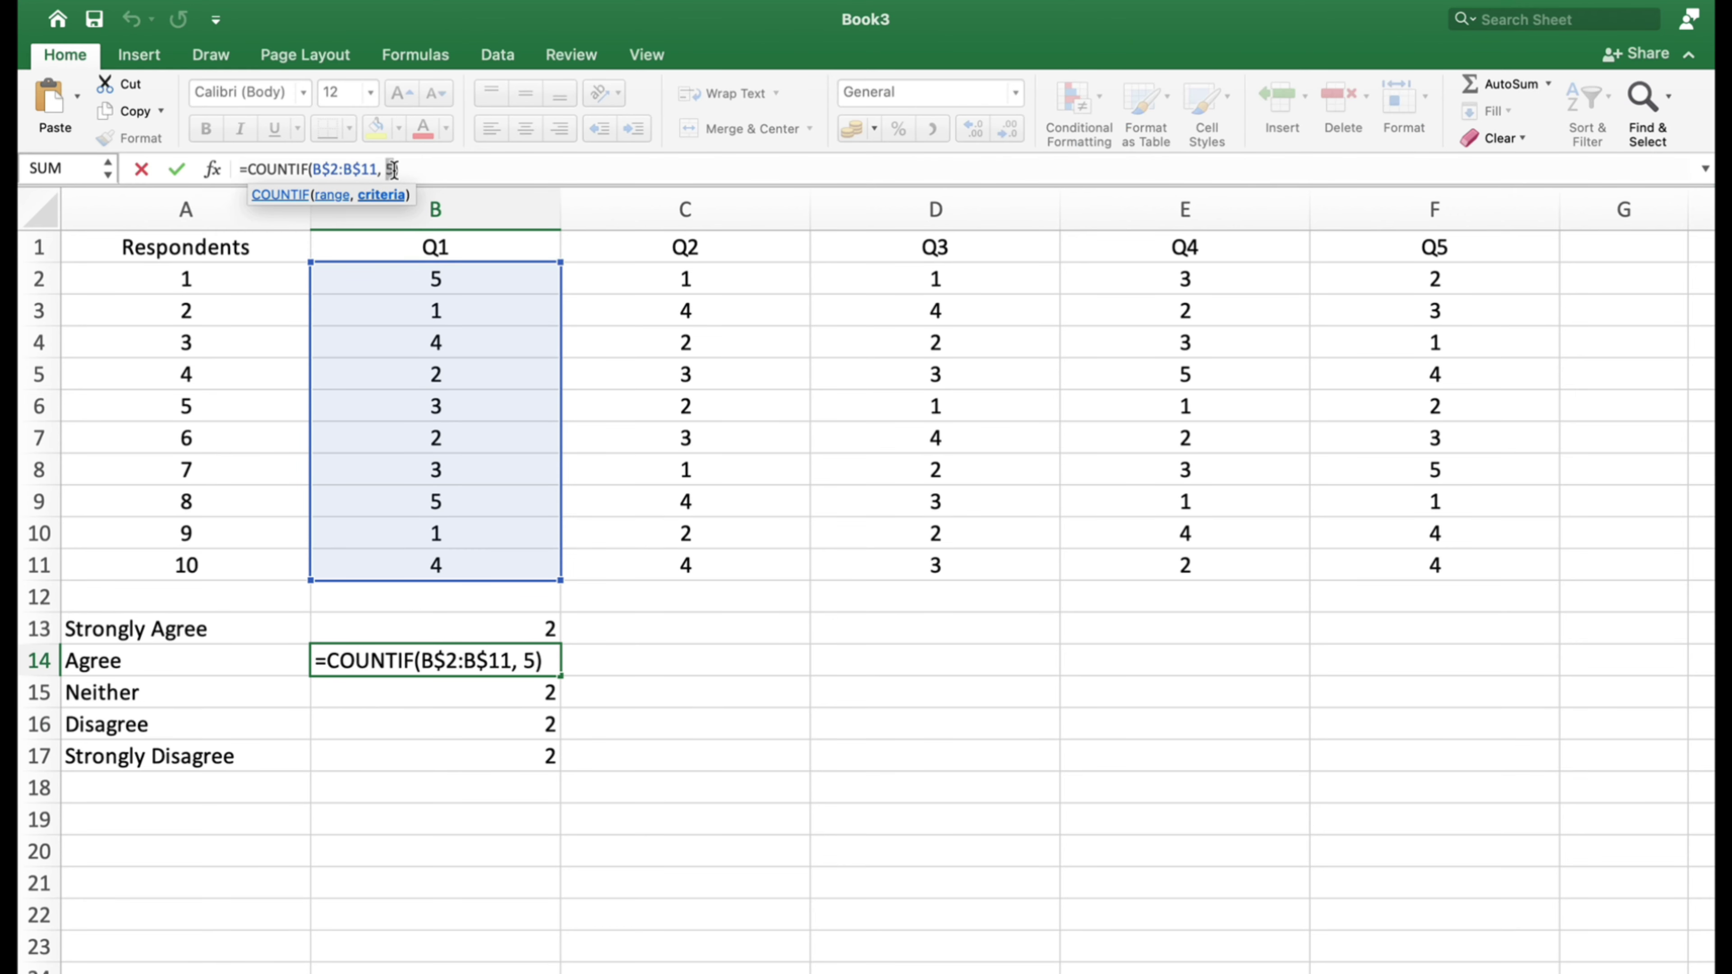
type("4")
key("Return")
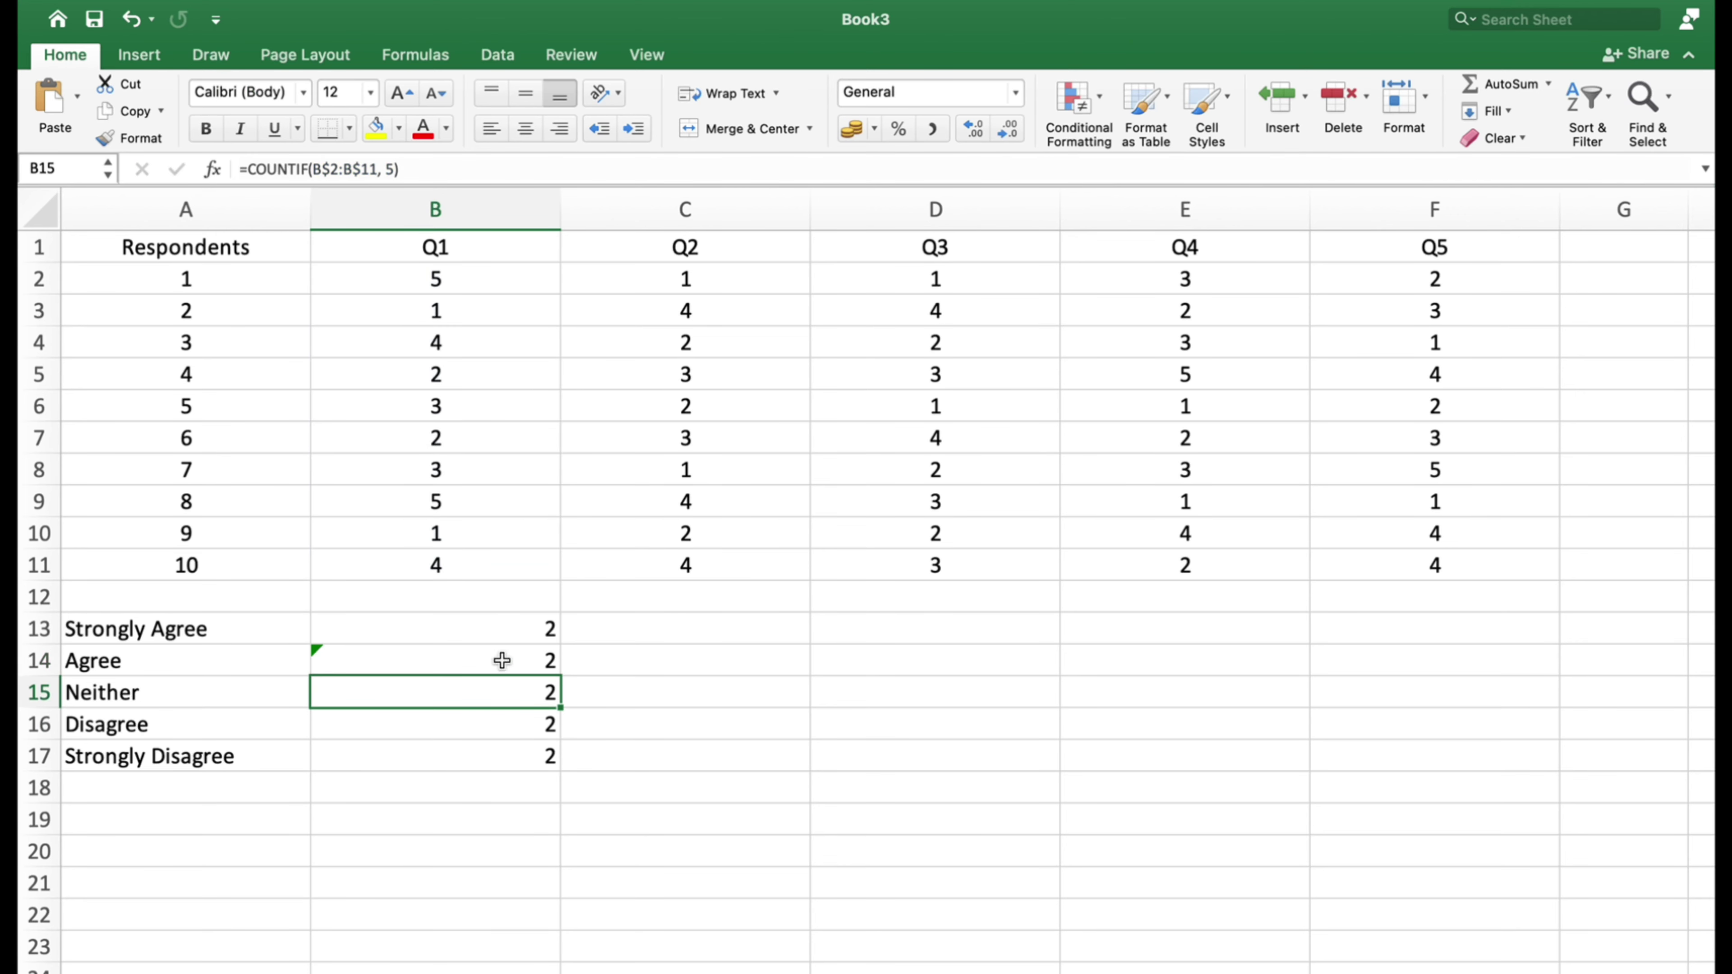
left_click(394, 169)
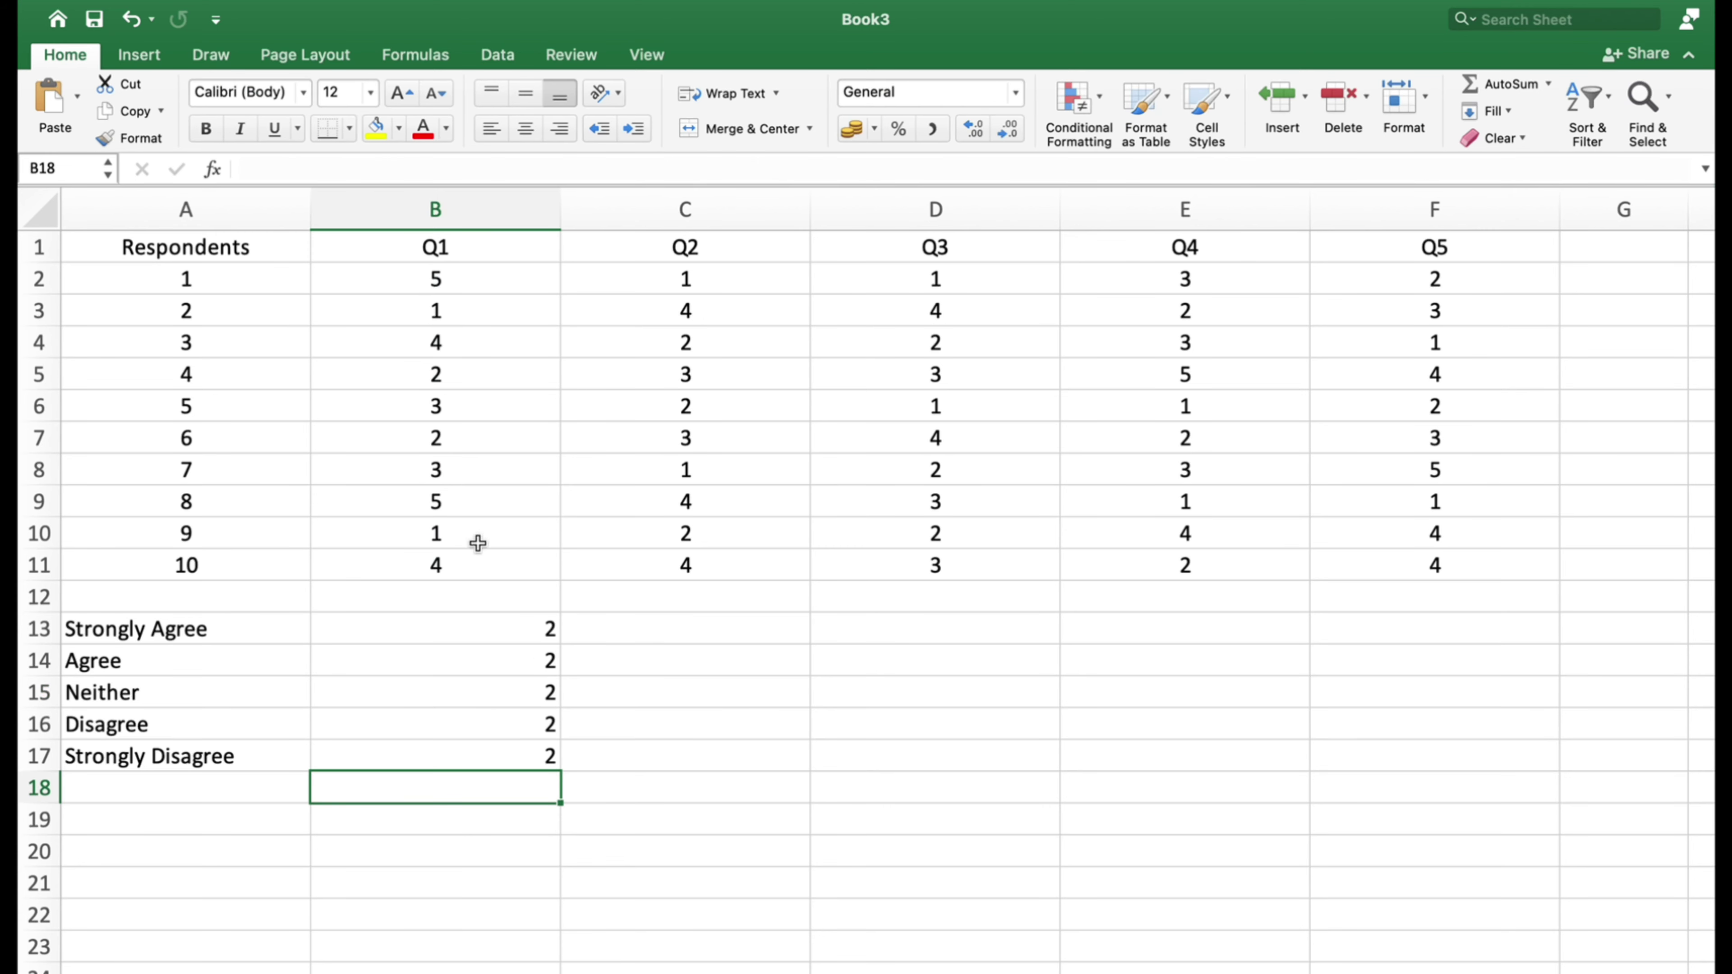
left_click(466, 534)
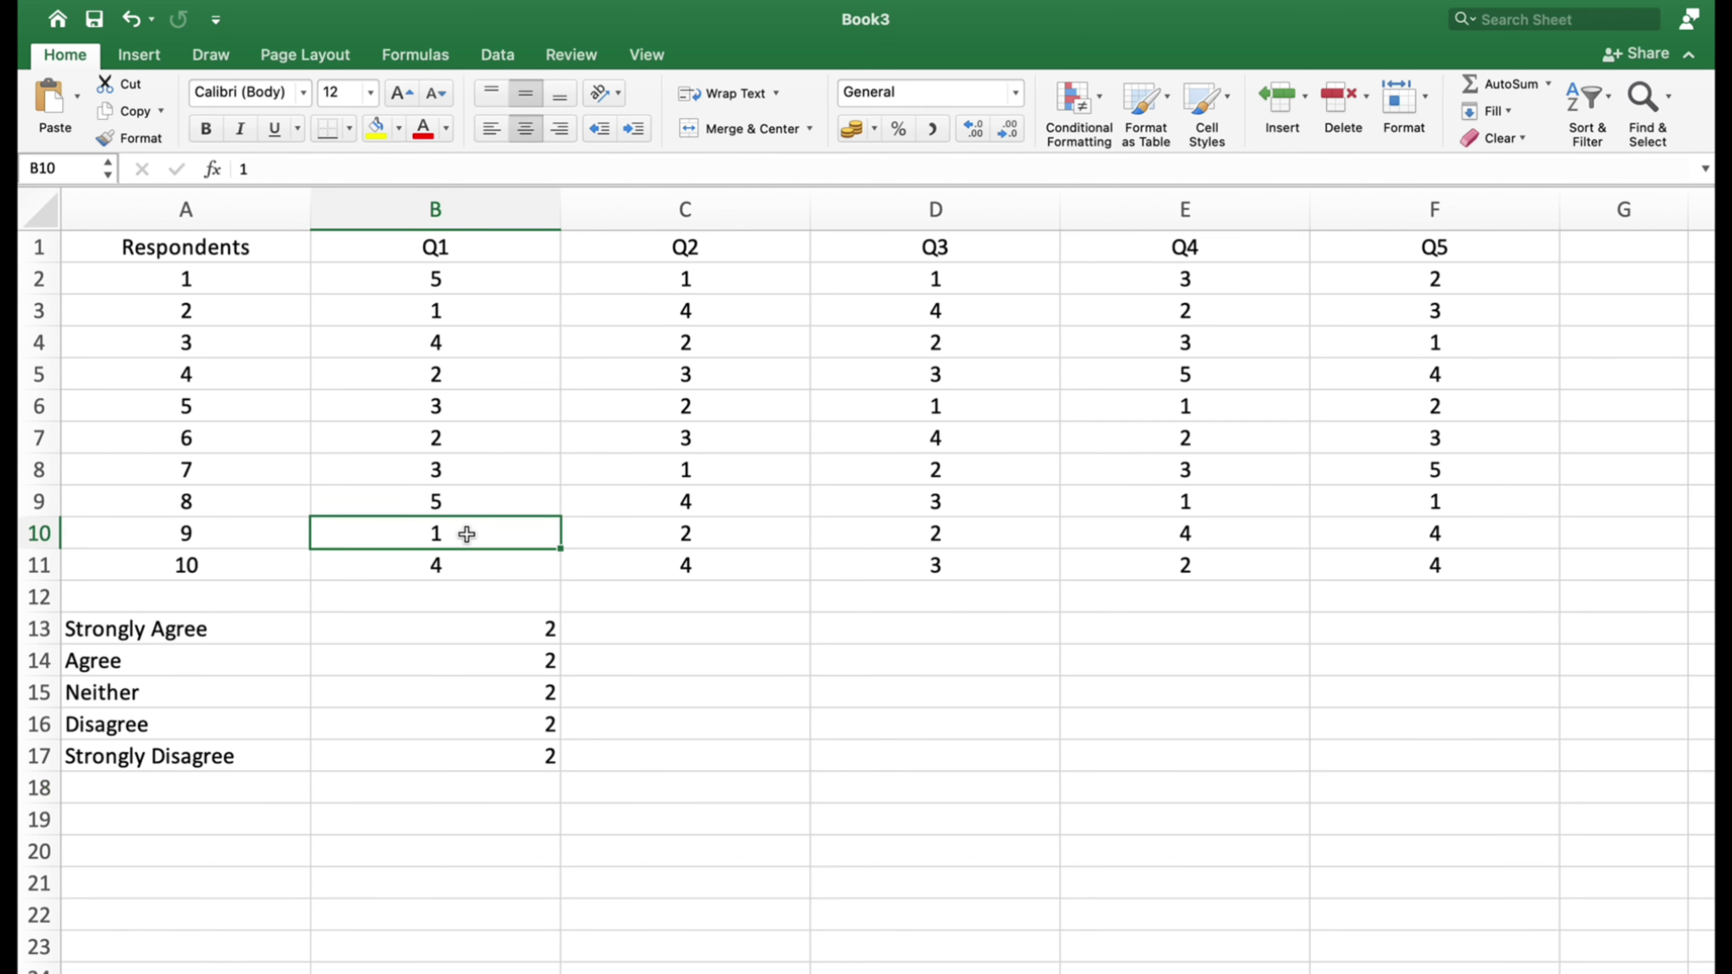
key("Delete")
type("4")
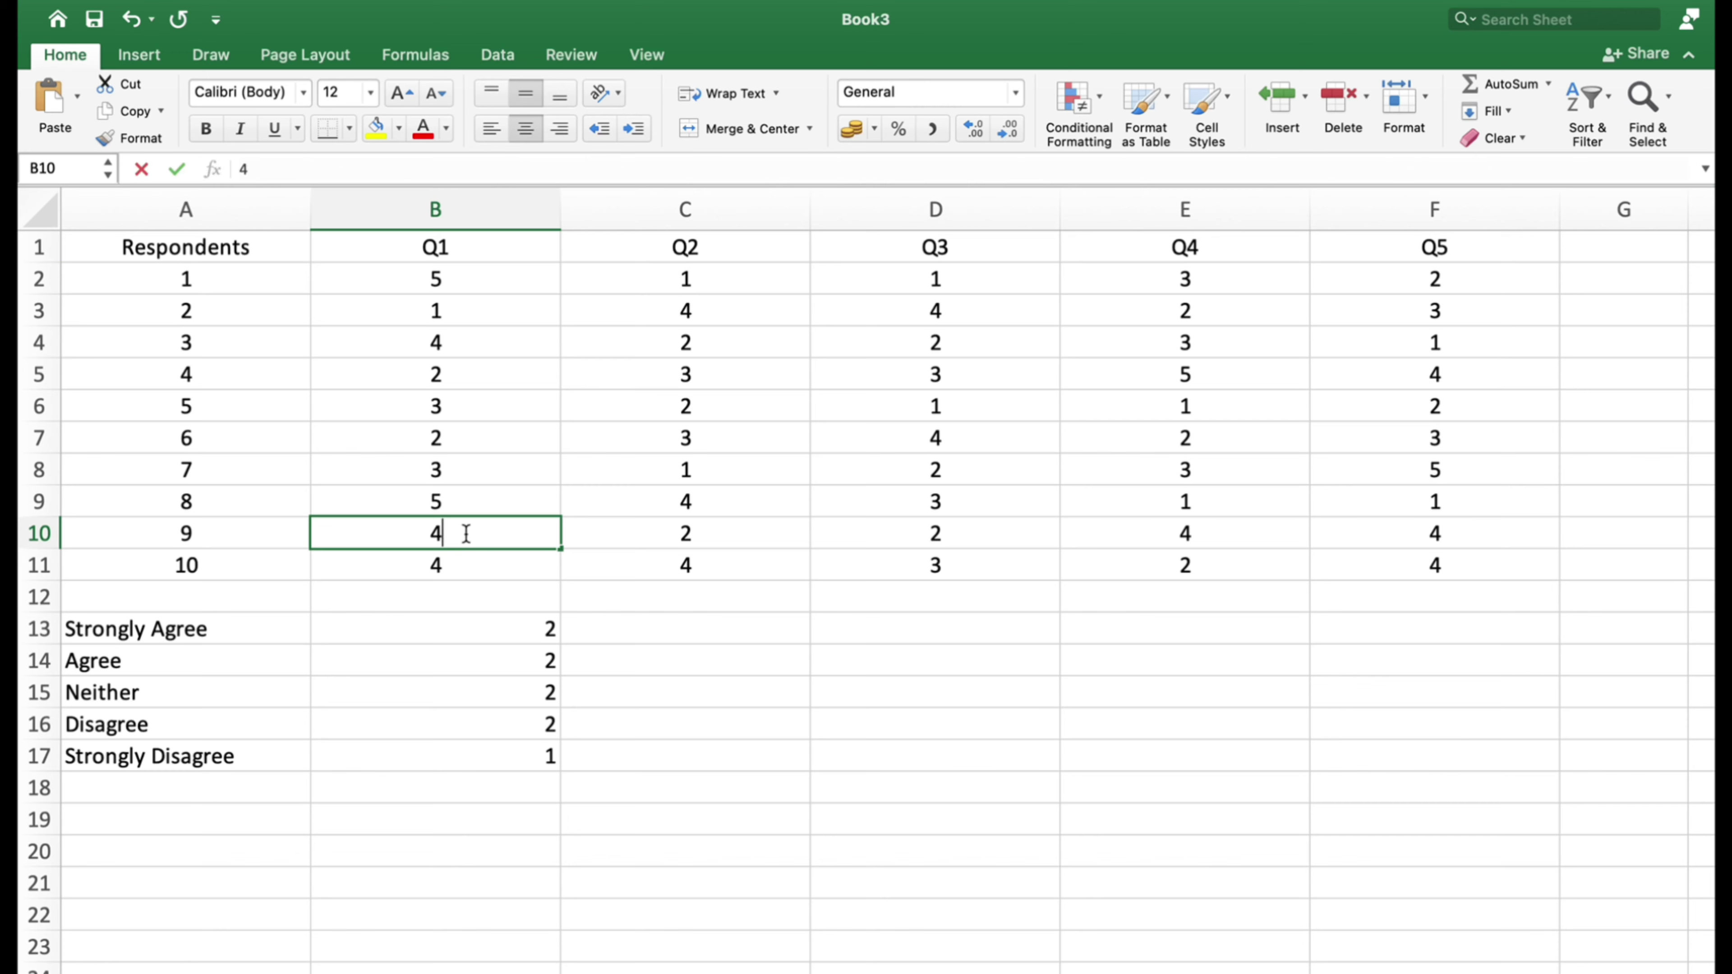
key("Return")
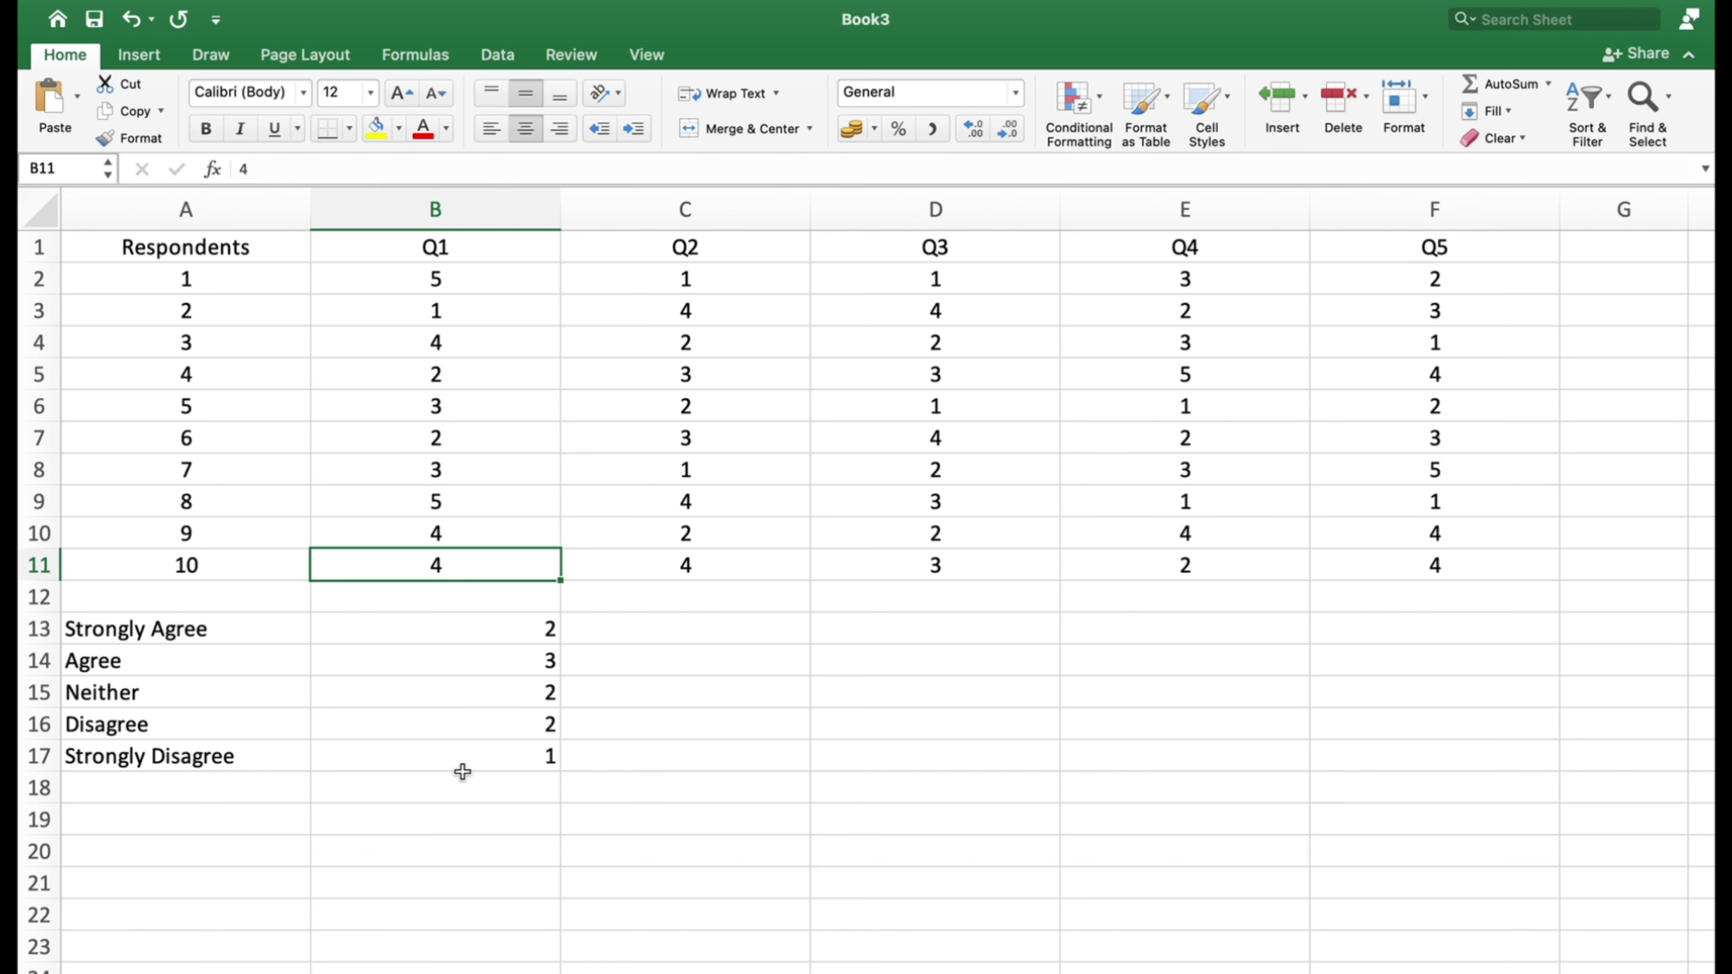
left_click(132, 19)
left_click(132, 19)
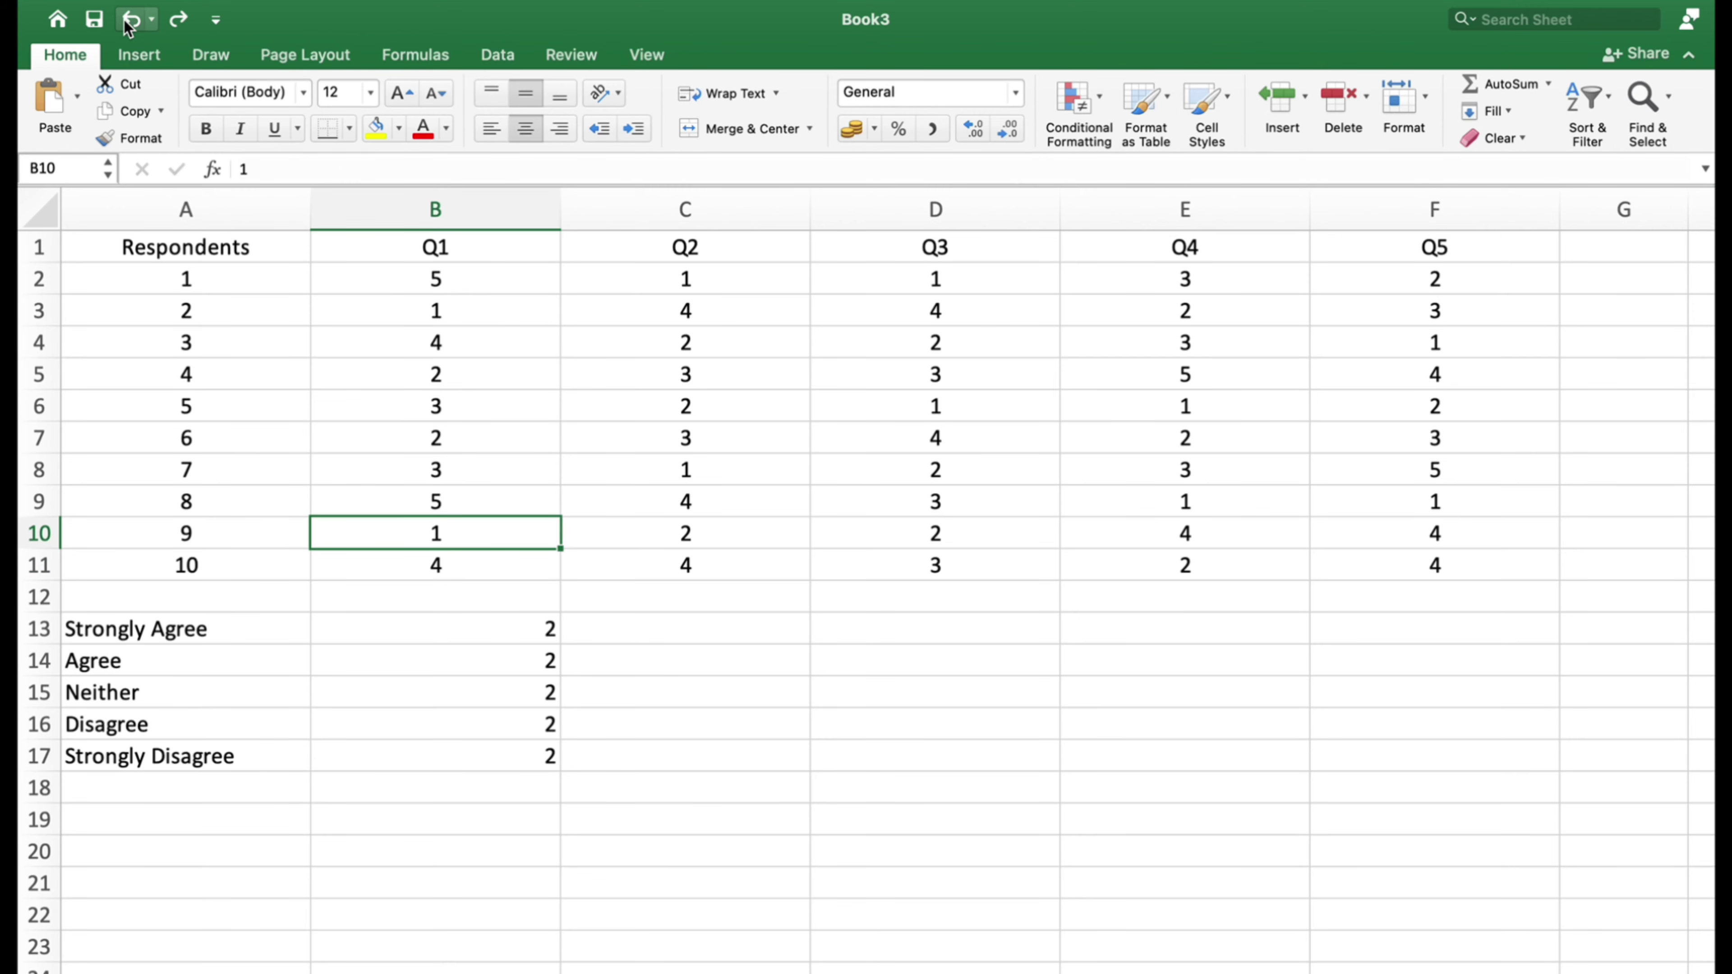
left_click(445, 812)
Step: Copy the five scale labels from A13:A17 into A20:A24
scroll(445, 812, "down", 5)
left_click(181, 666)
left_click_drag(195, 471, 197, 600)
right_click(199, 528)
left_click(131, 691)
left_click(109, 696)
right_click(109, 696)
left_click(213, 510)
Step: Enter =(B13/10) in B20, giving the 0.2 Strongly Agree share for Q1
left_click(485, 710)
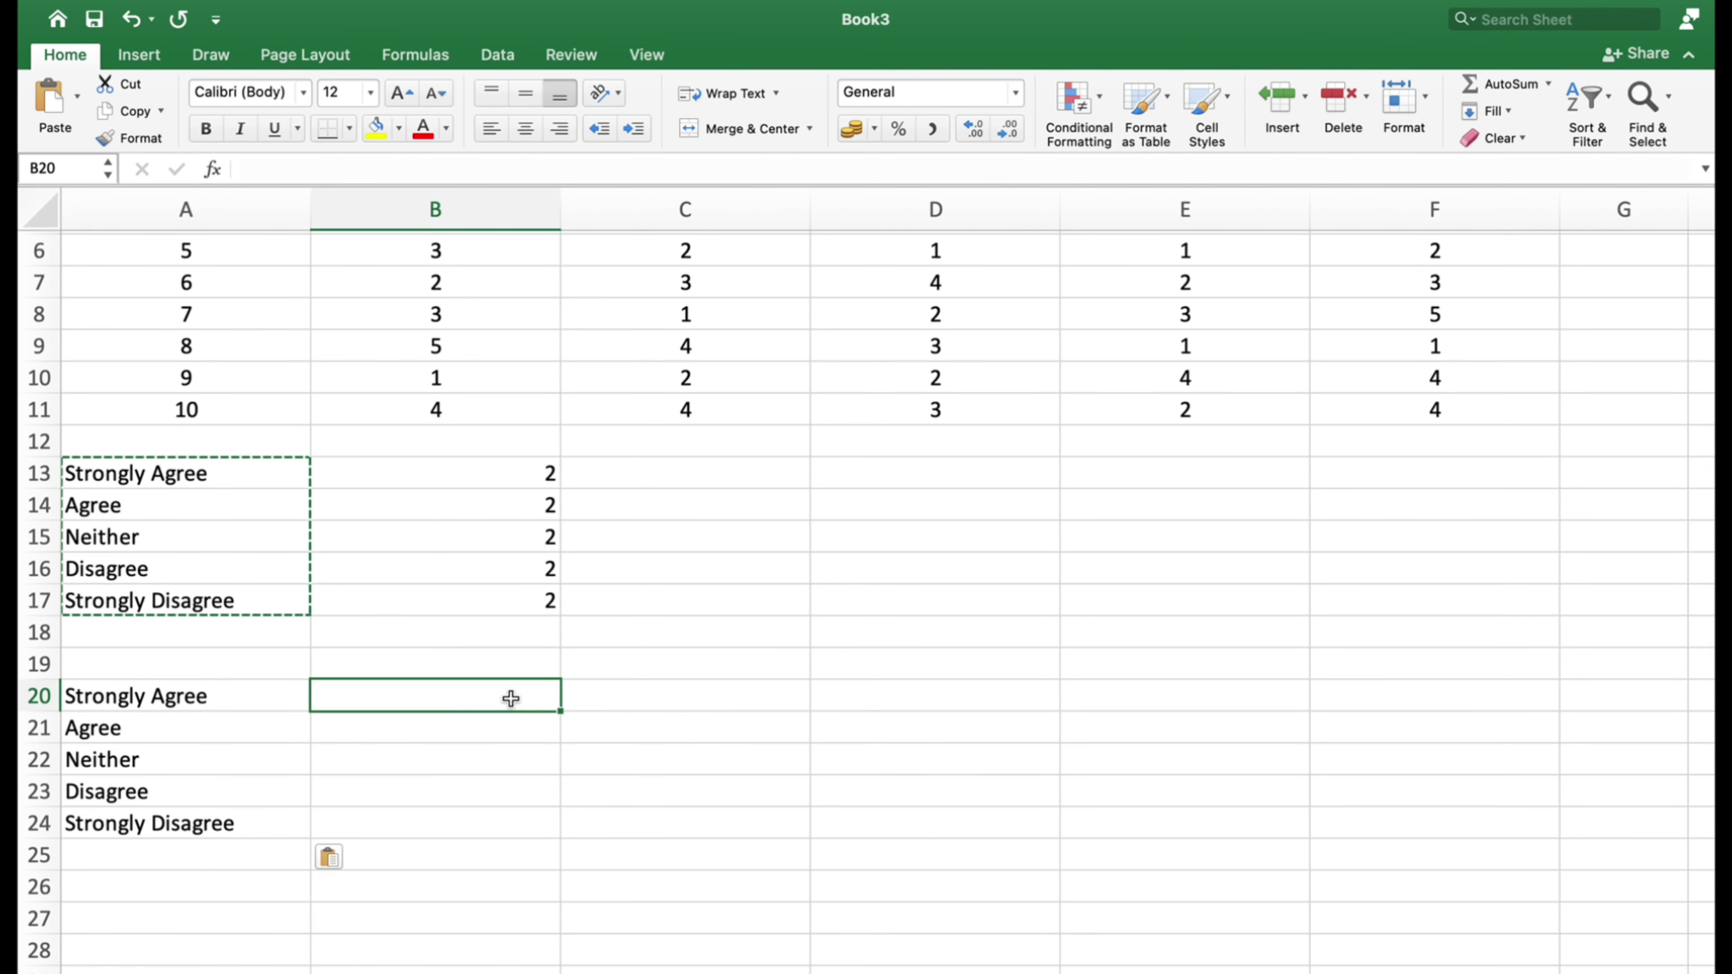
type("=")
key("BackSpace")
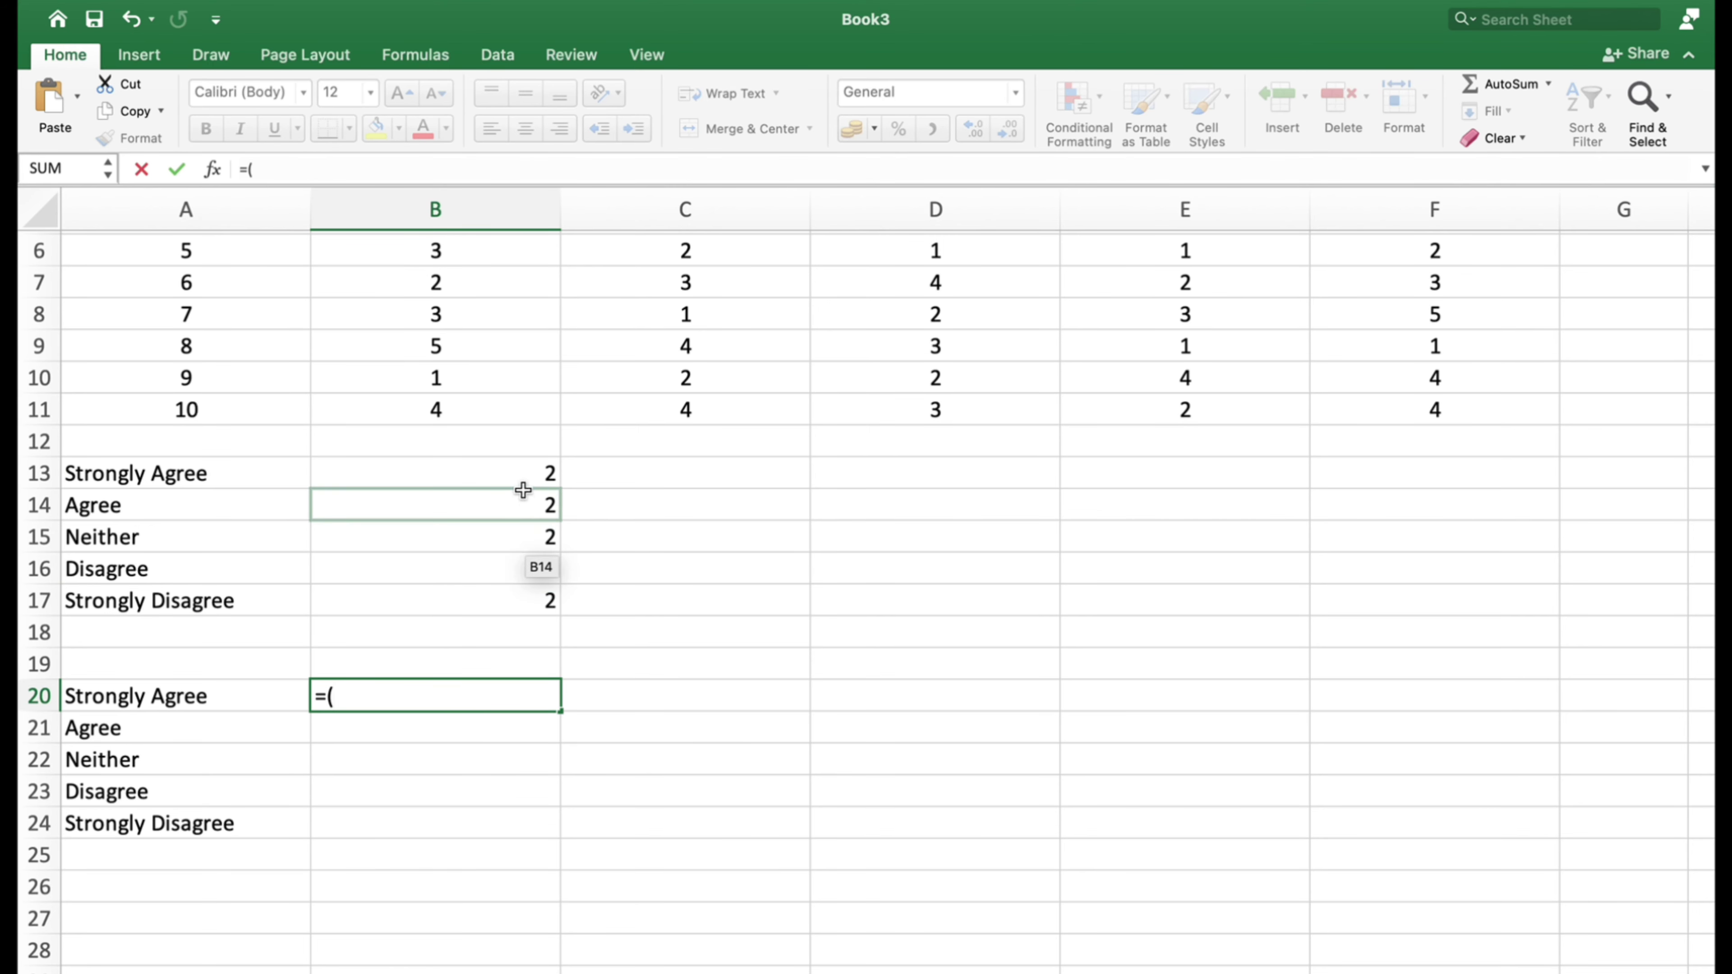
left_click(522, 471)
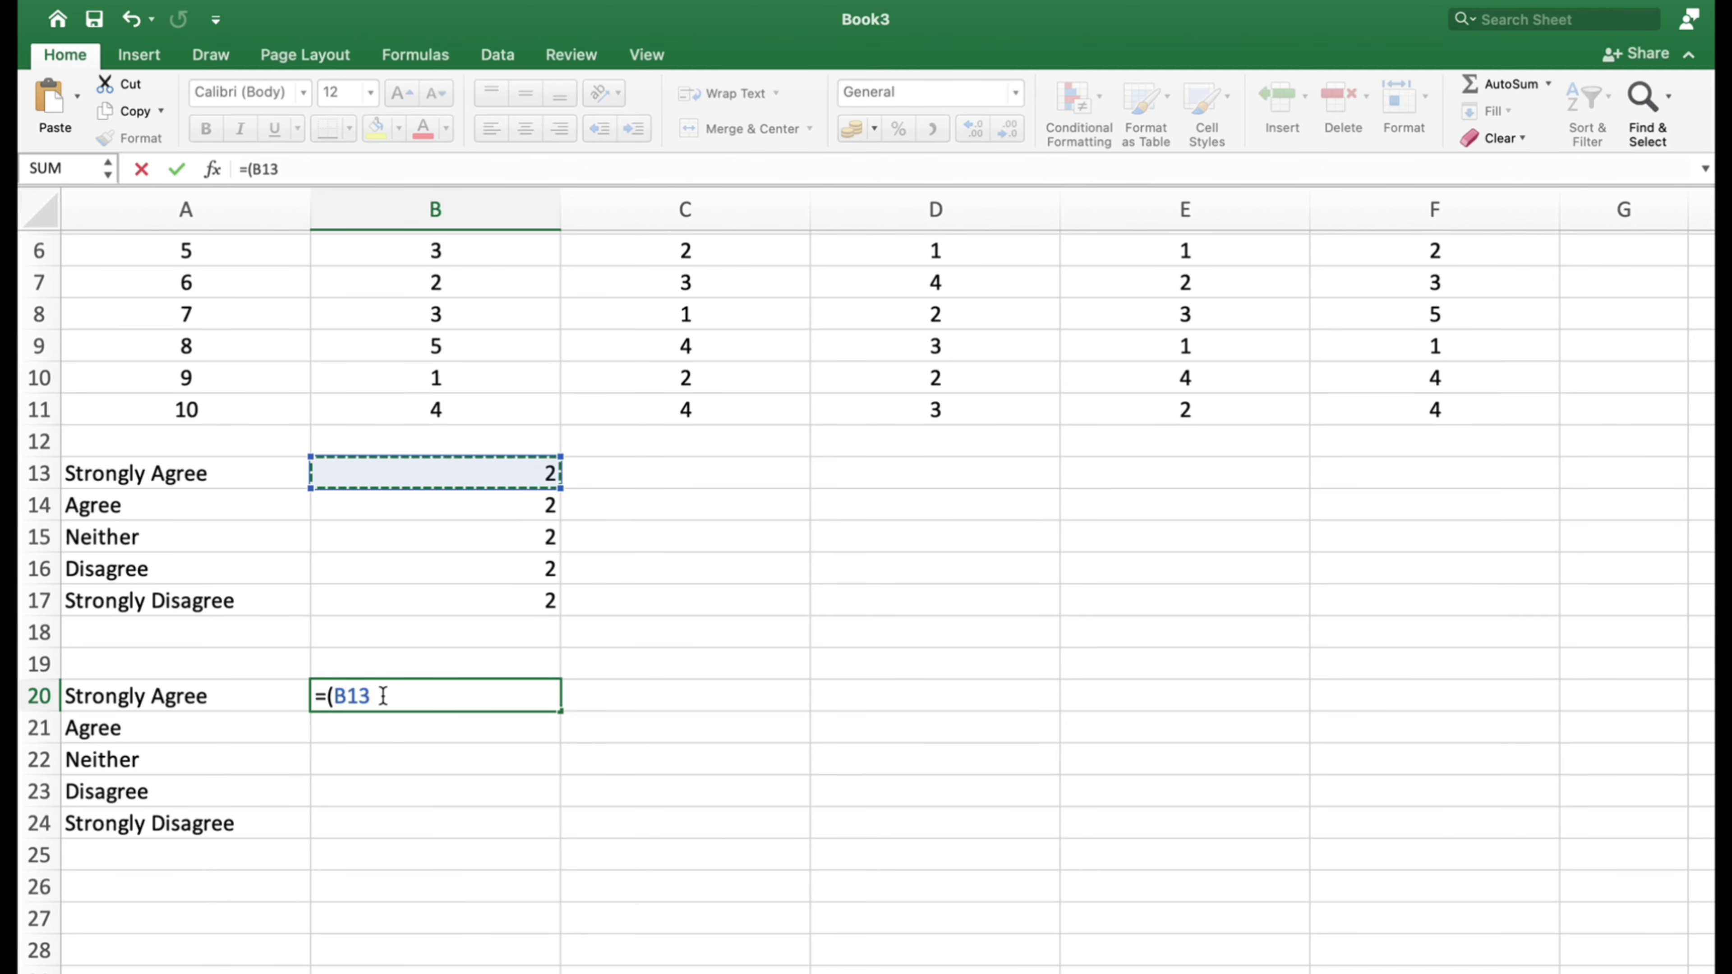
type("/10")
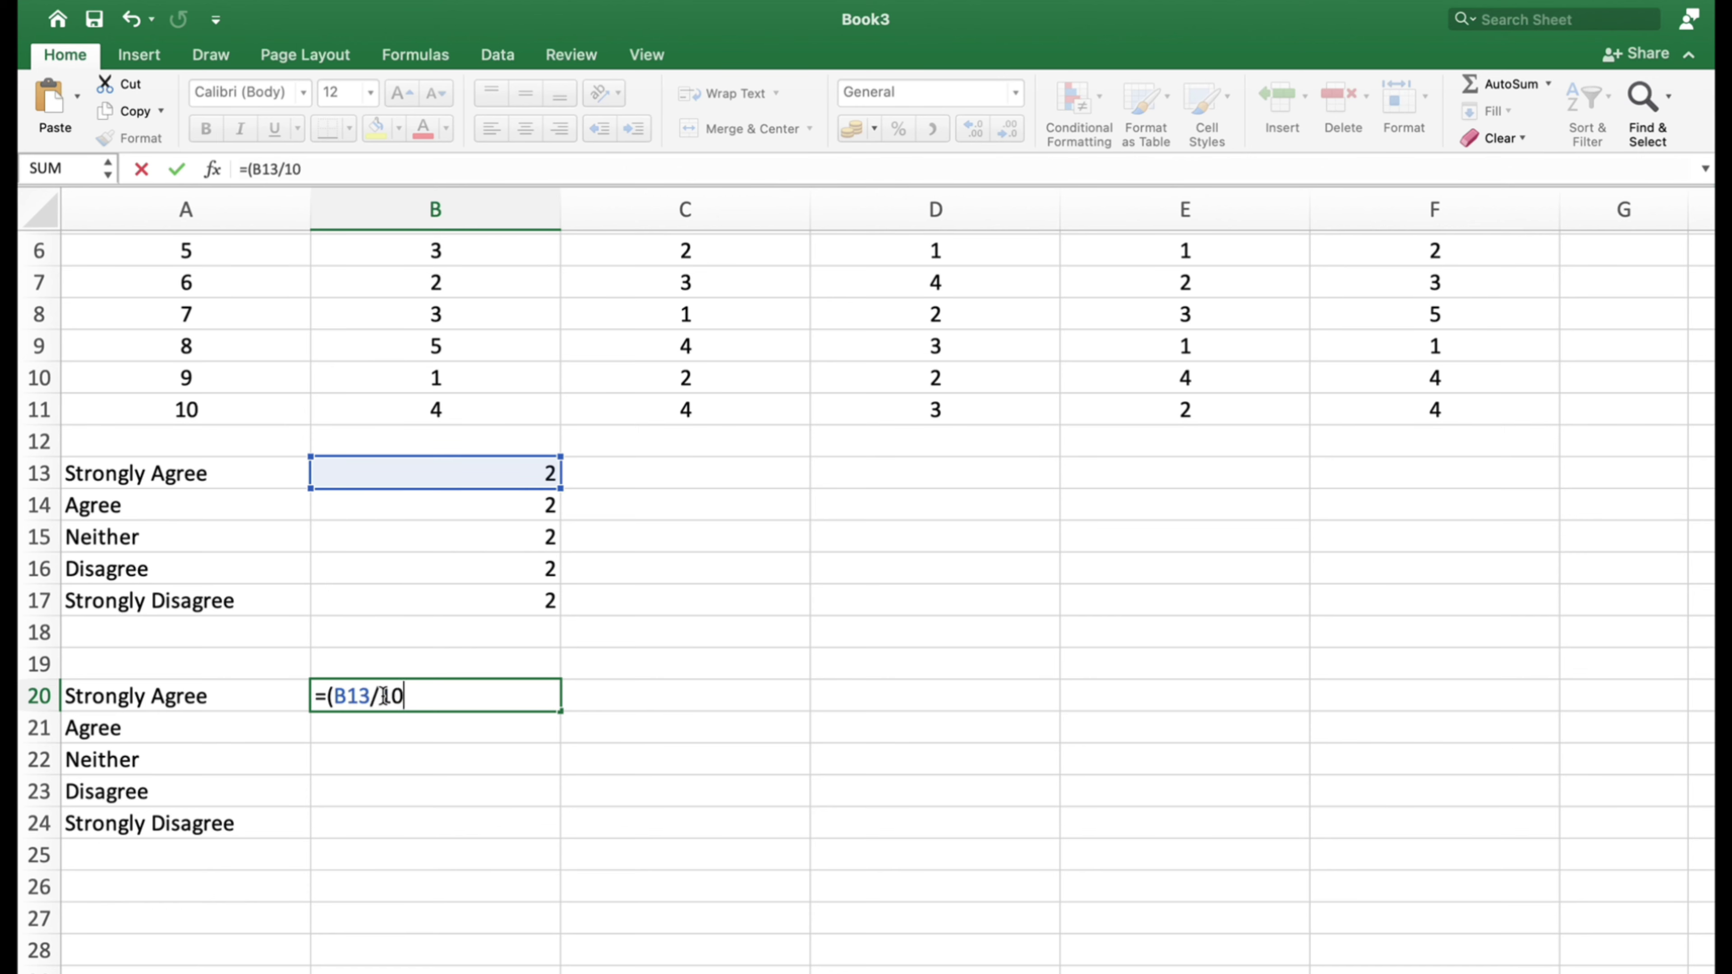
key("Return")
left_click(498, 699)
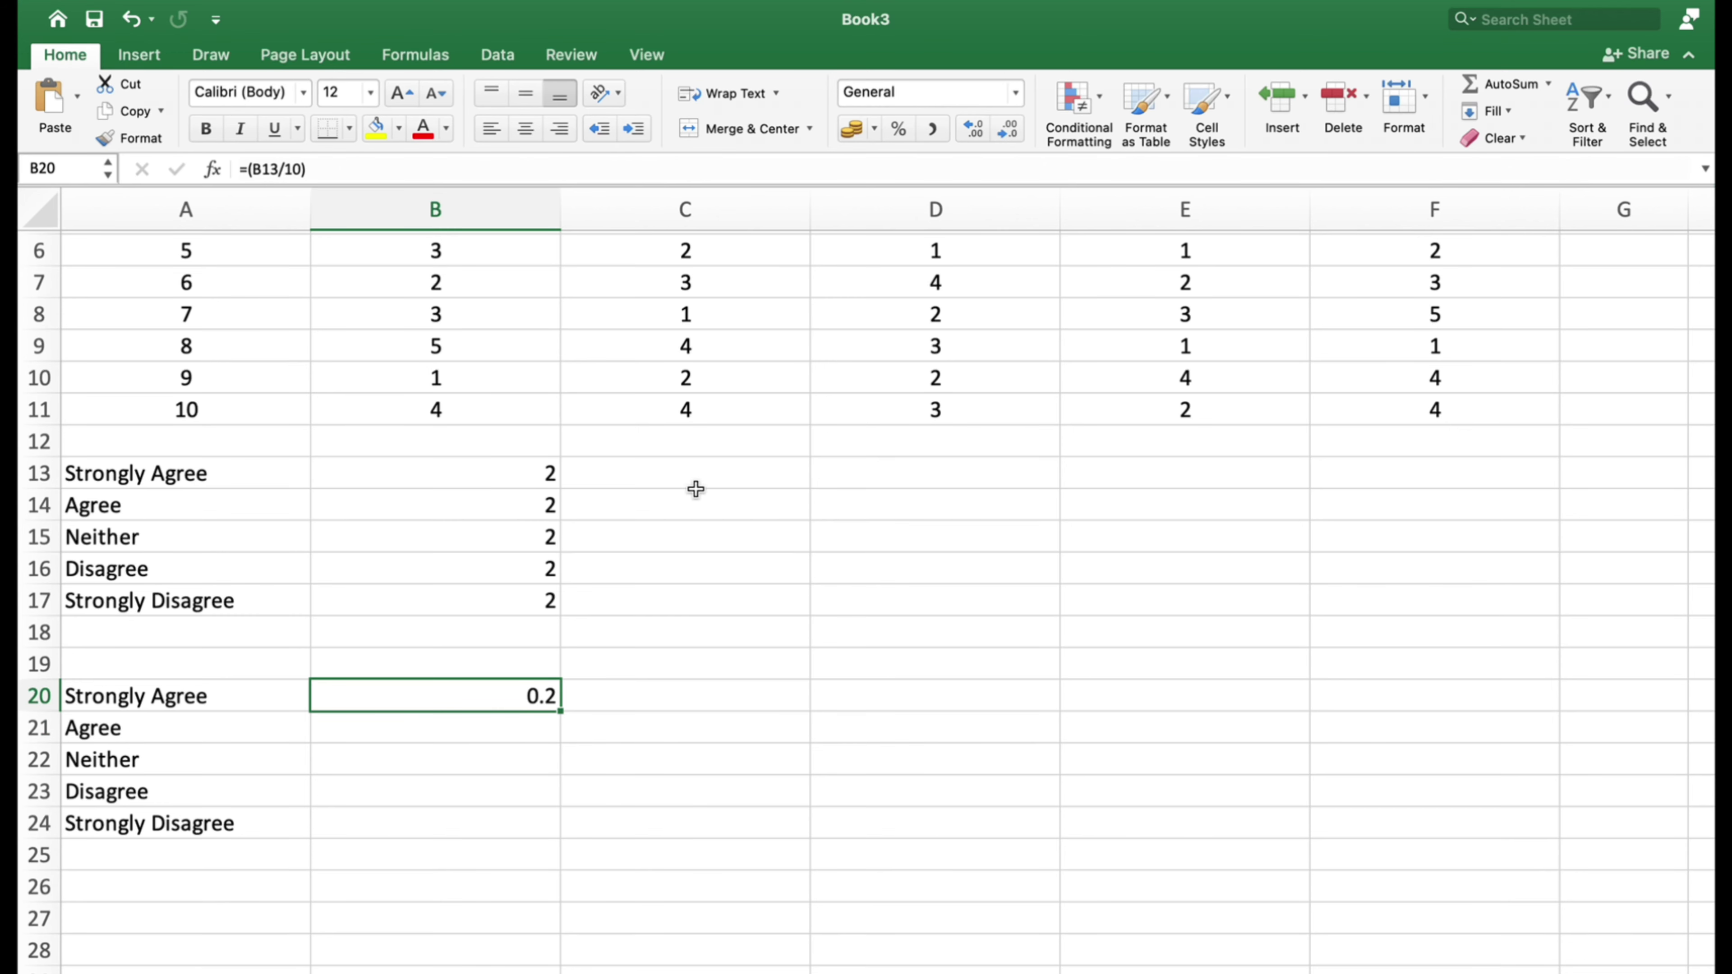
Step: Format B20 as a percentage and paste it into B21:B24
left_click(899, 128)
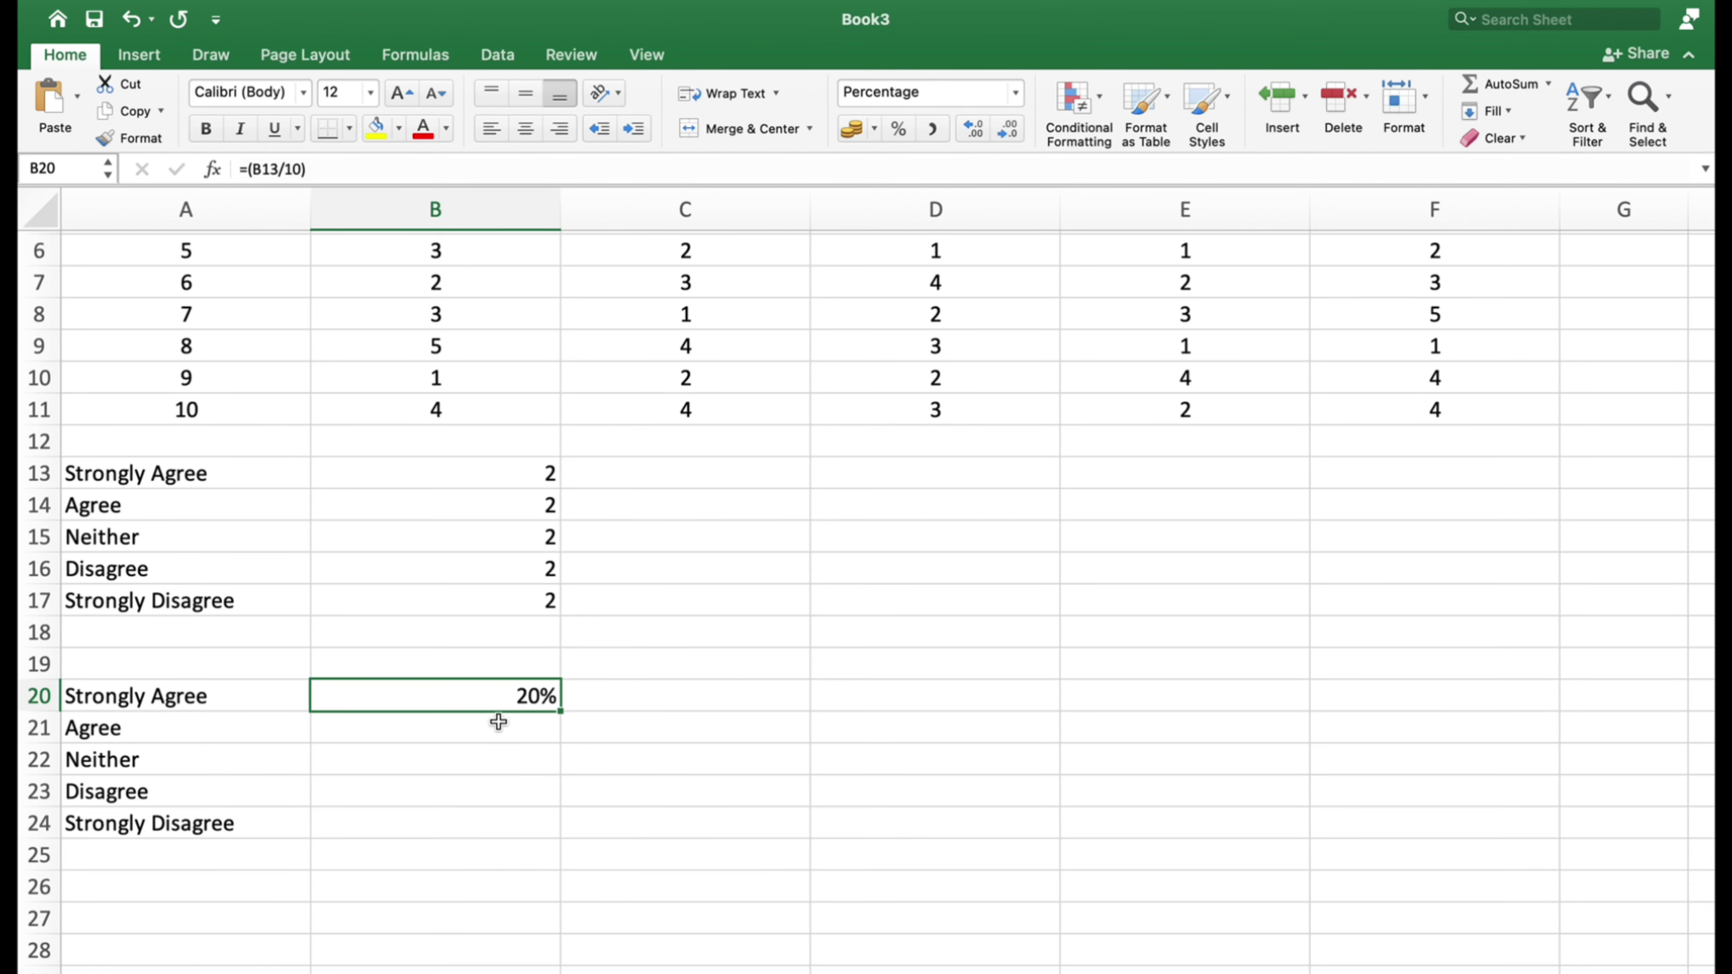
right_click(522, 698)
left_click(586, 575)
left_click(484, 727)
key("shift+Down")
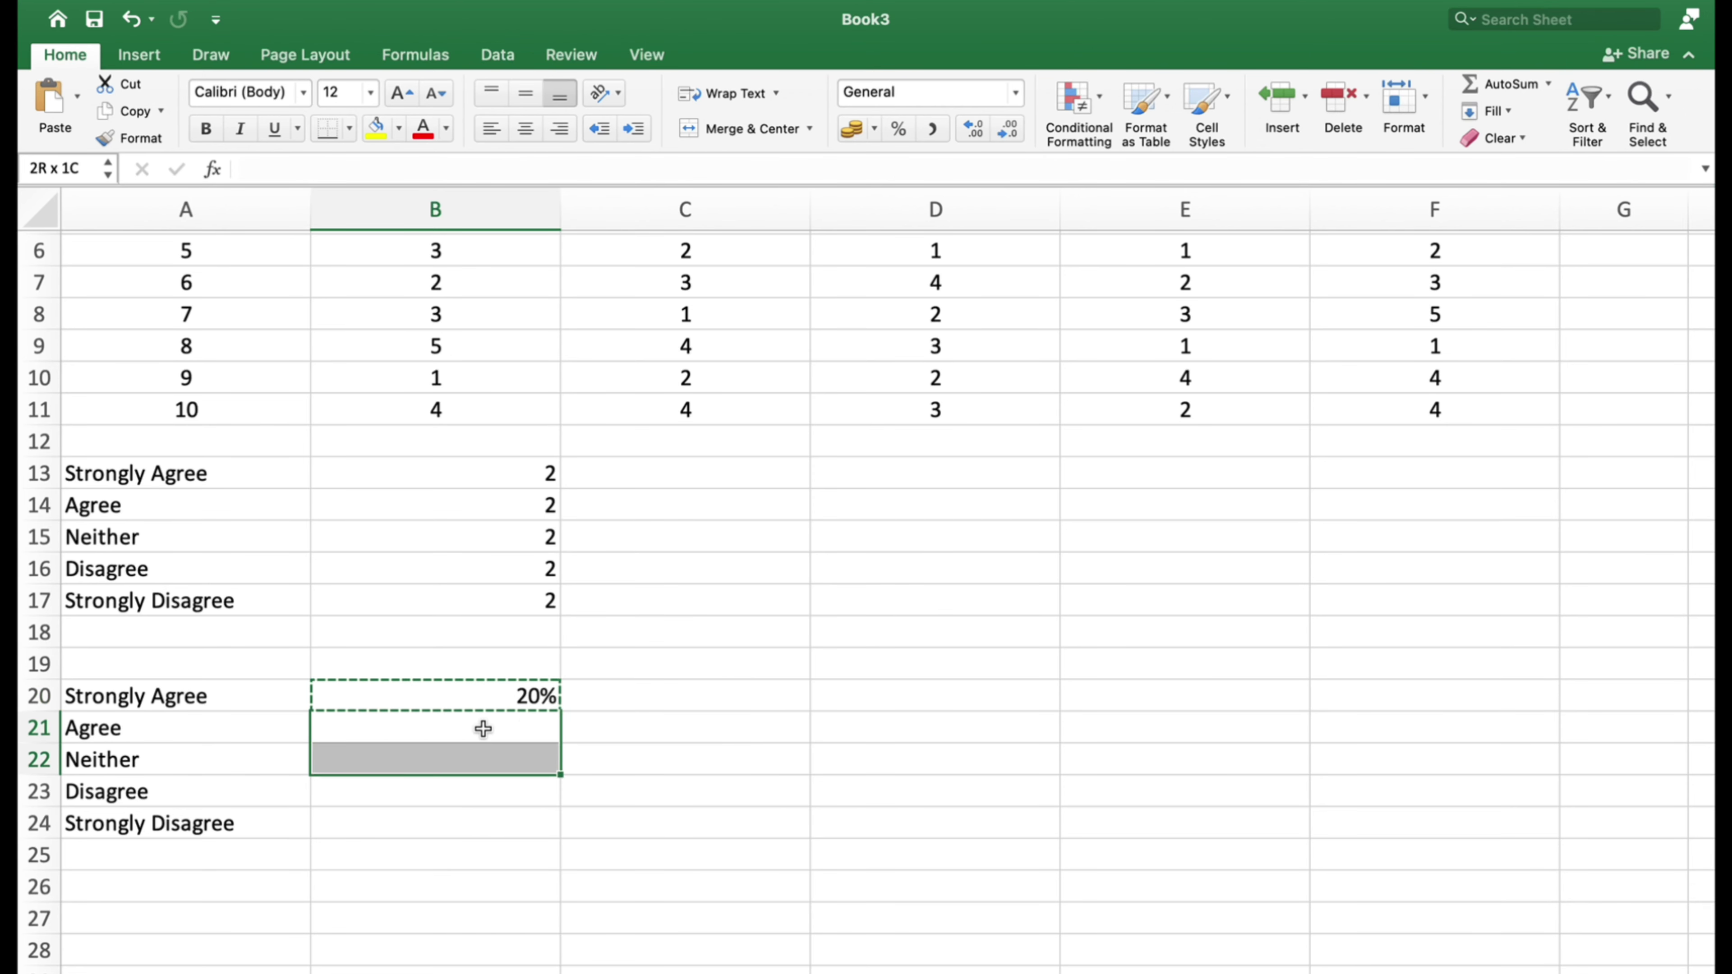
key("shift+Down")
key("shift+Down")
right_click(483, 727)
left_click(520, 513)
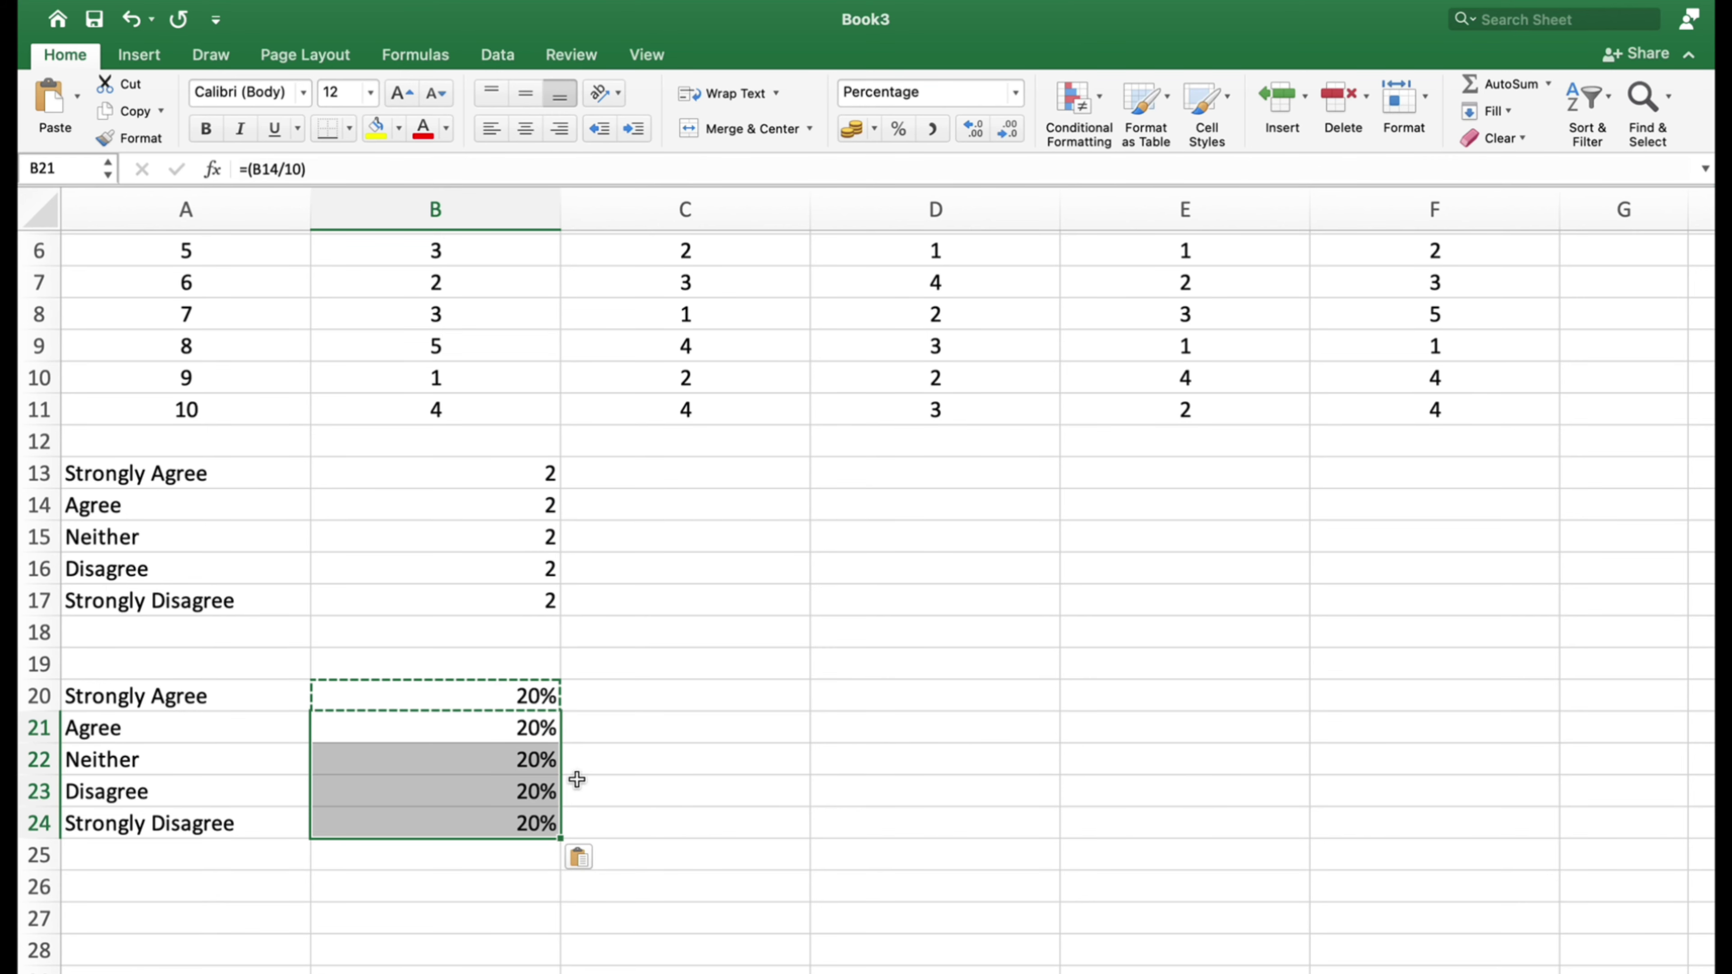
Step: Test the Strongly Disagree count with 5 in B17, then undo and redo to restore 20% shares
left_click(538, 753)
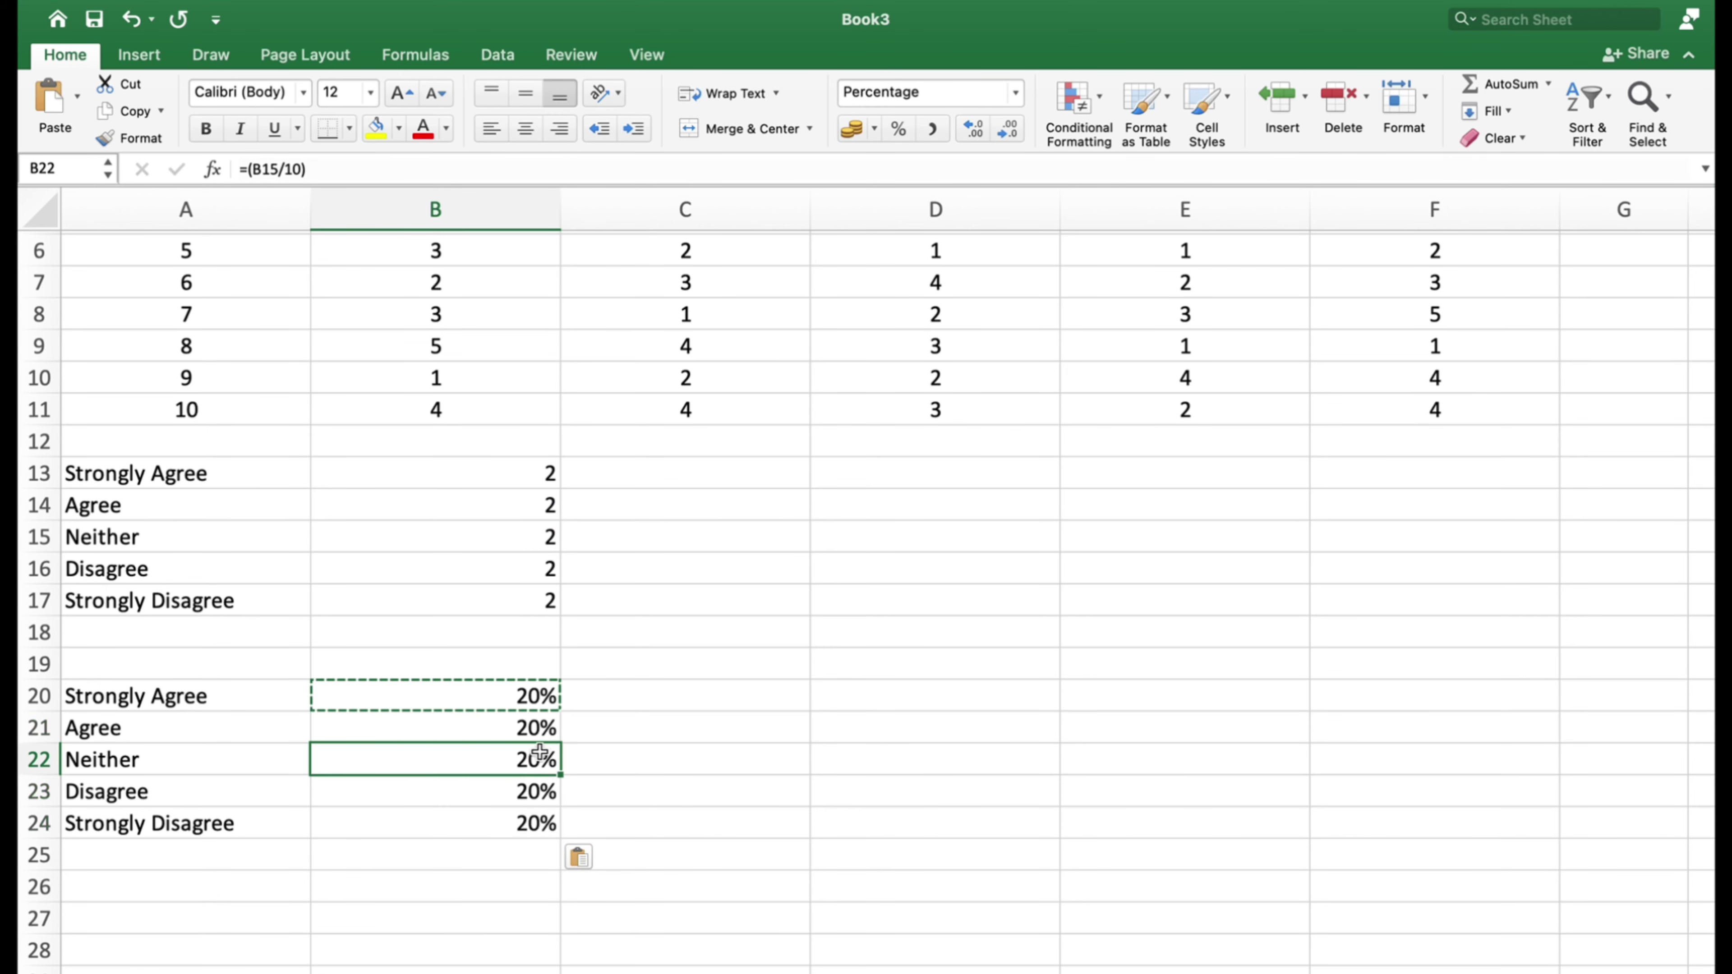
left_click(538, 598)
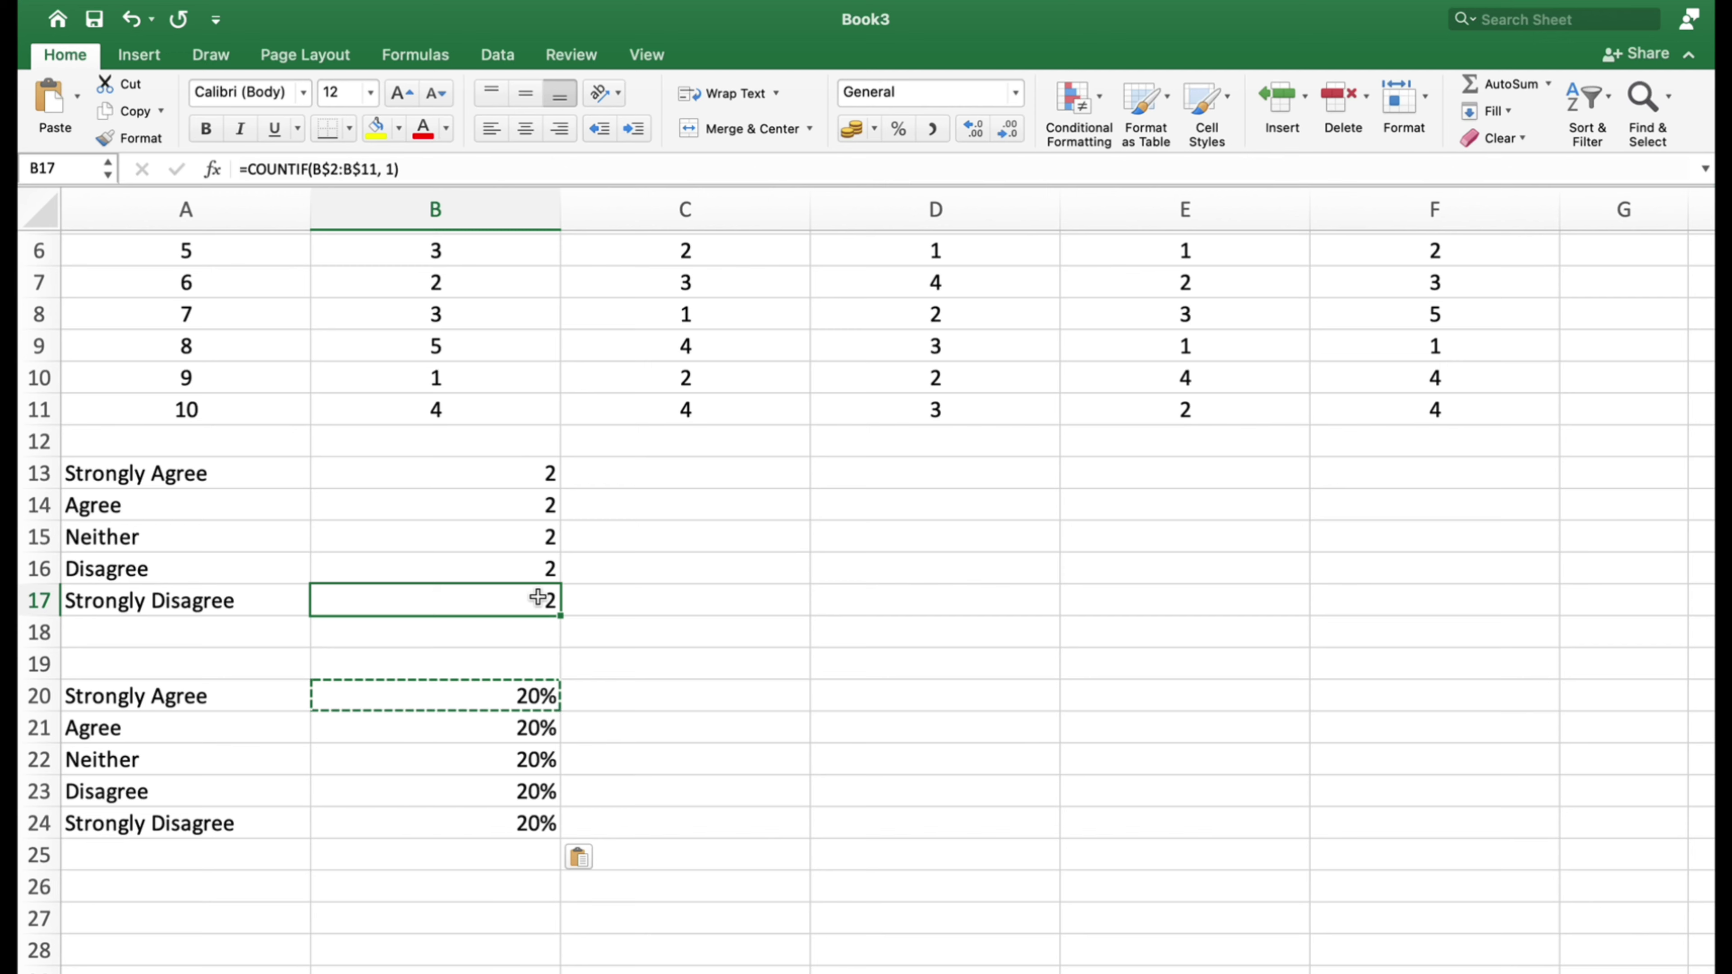
type("5")
key("Return")
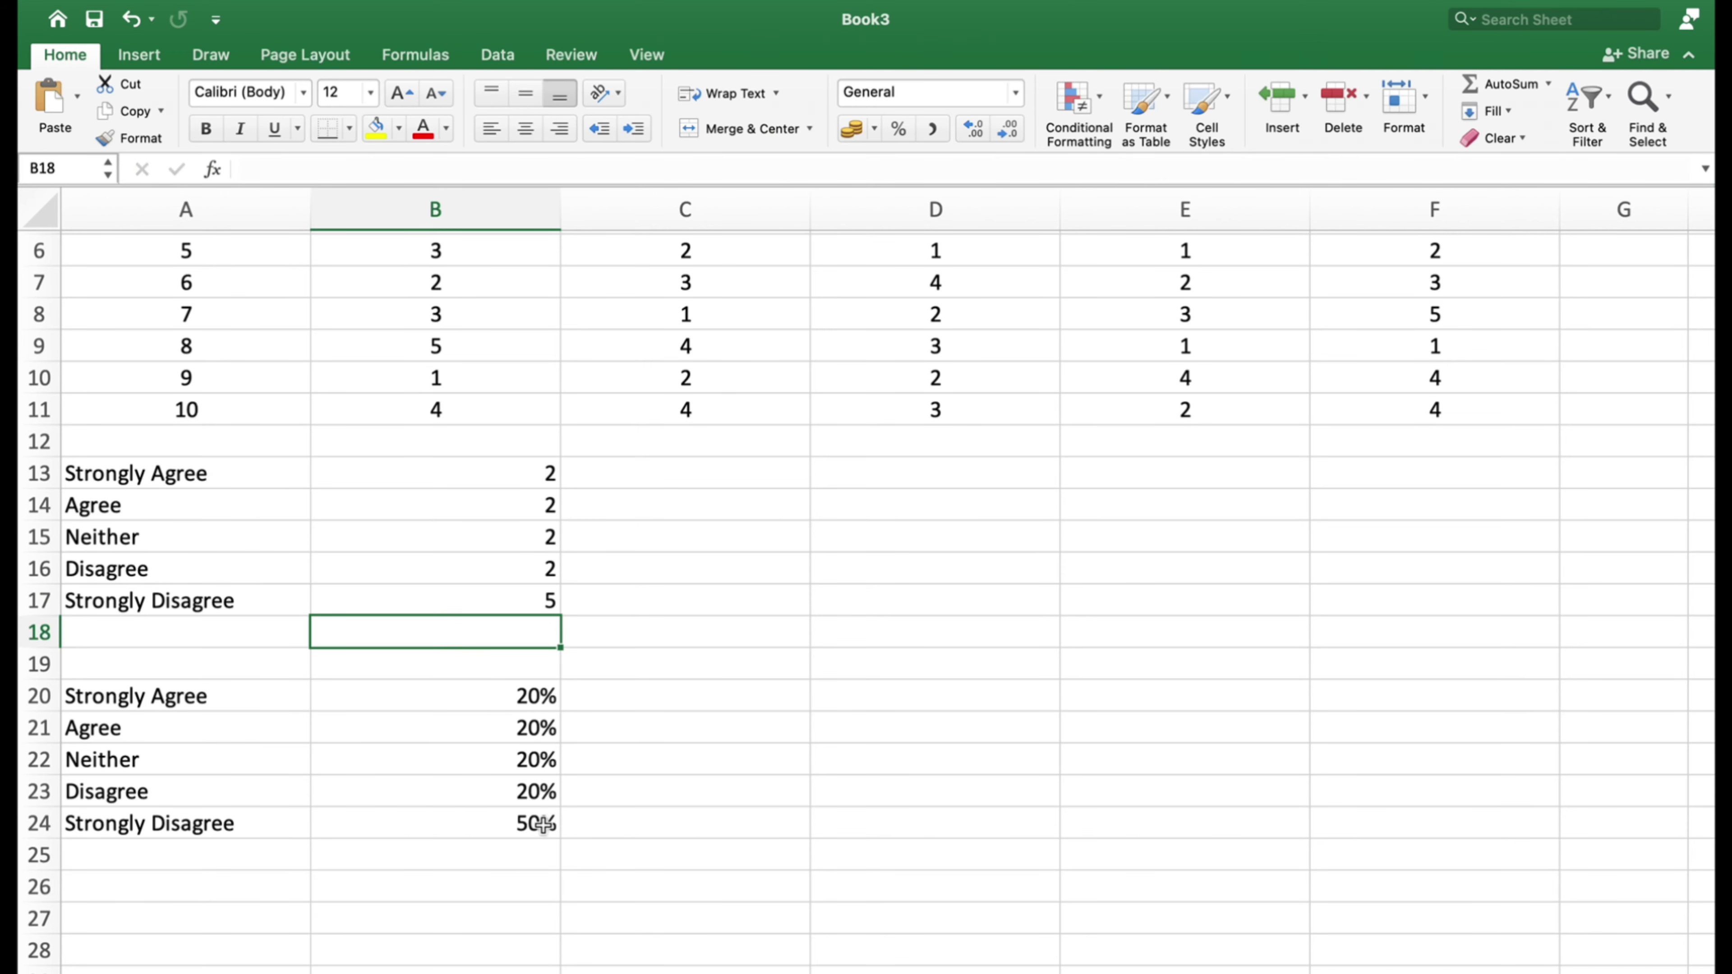
left_click(558, 824)
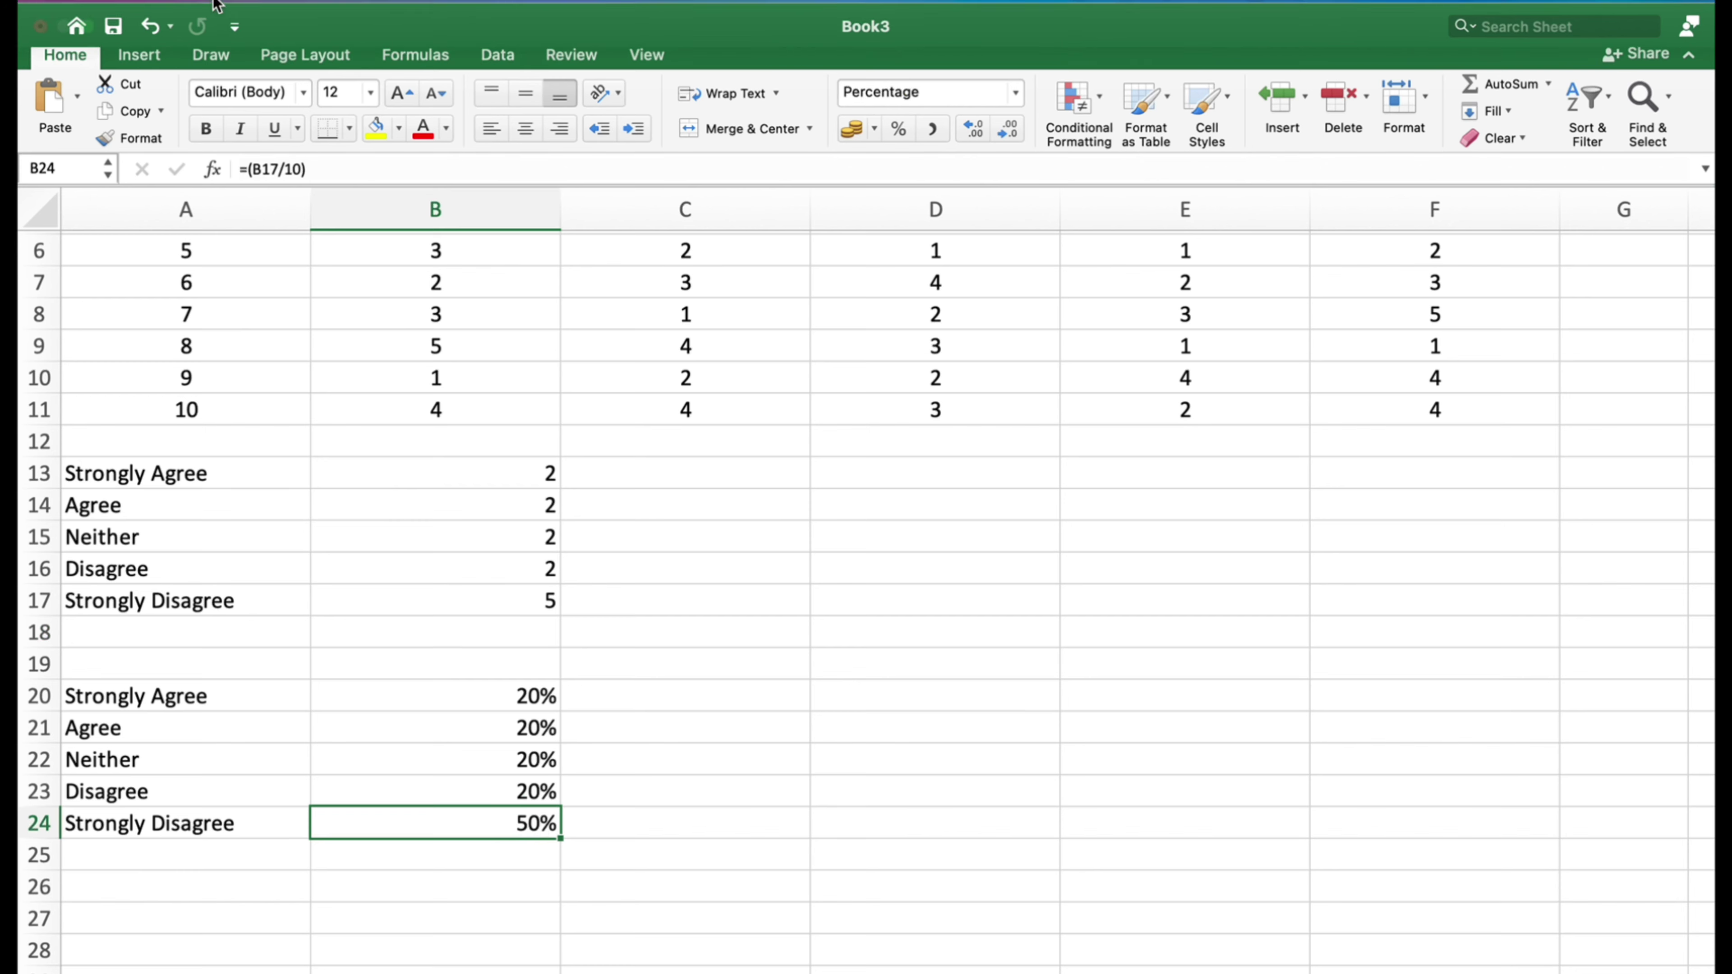
mouse_move(866, 4)
left_click(213, 55)
left_click(213, 56)
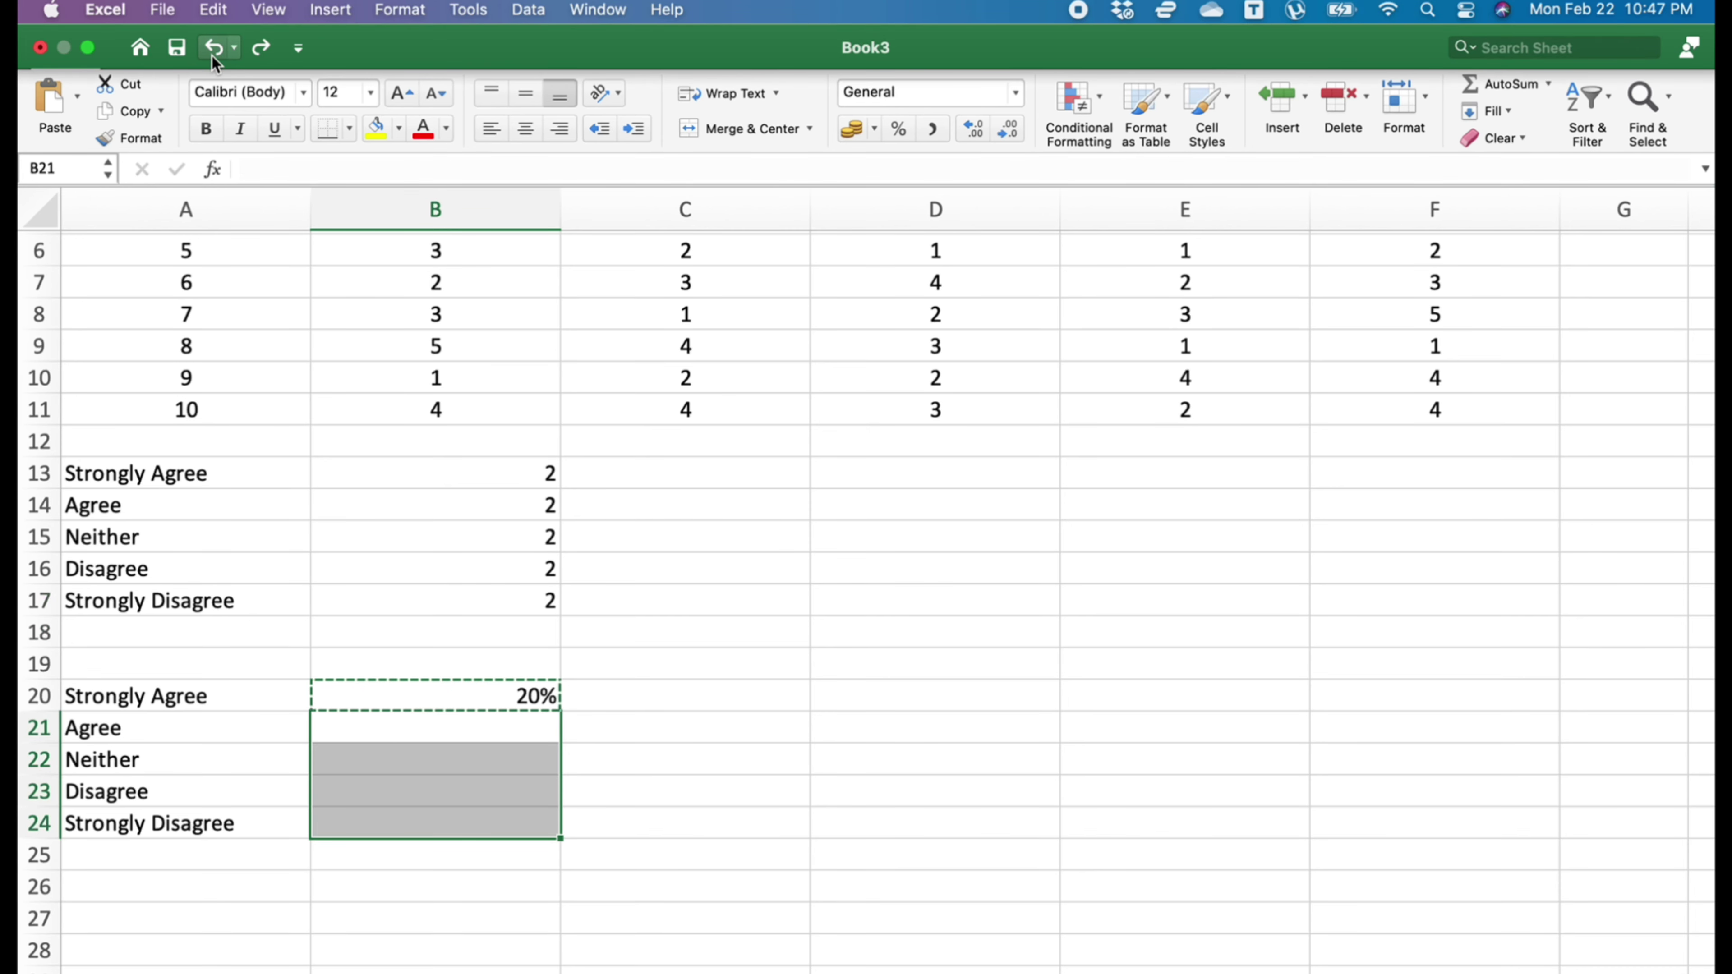
left_click(252, 47)
left_click(741, 703)
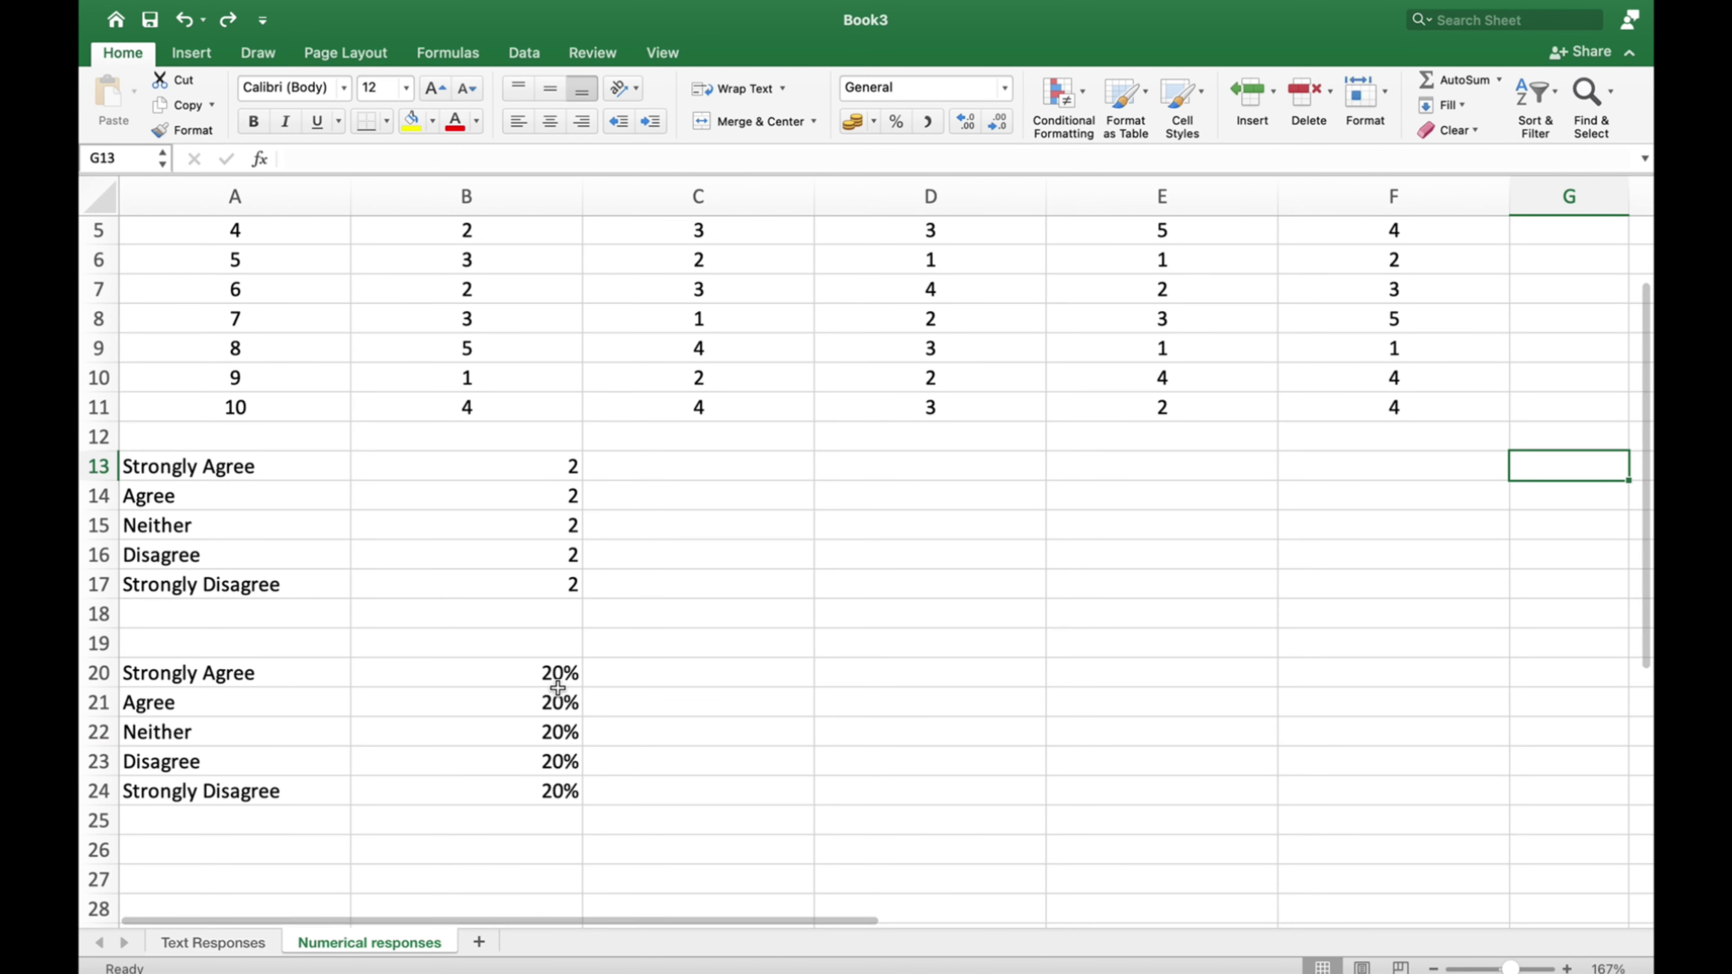
scroll(558, 688, "down", 3)
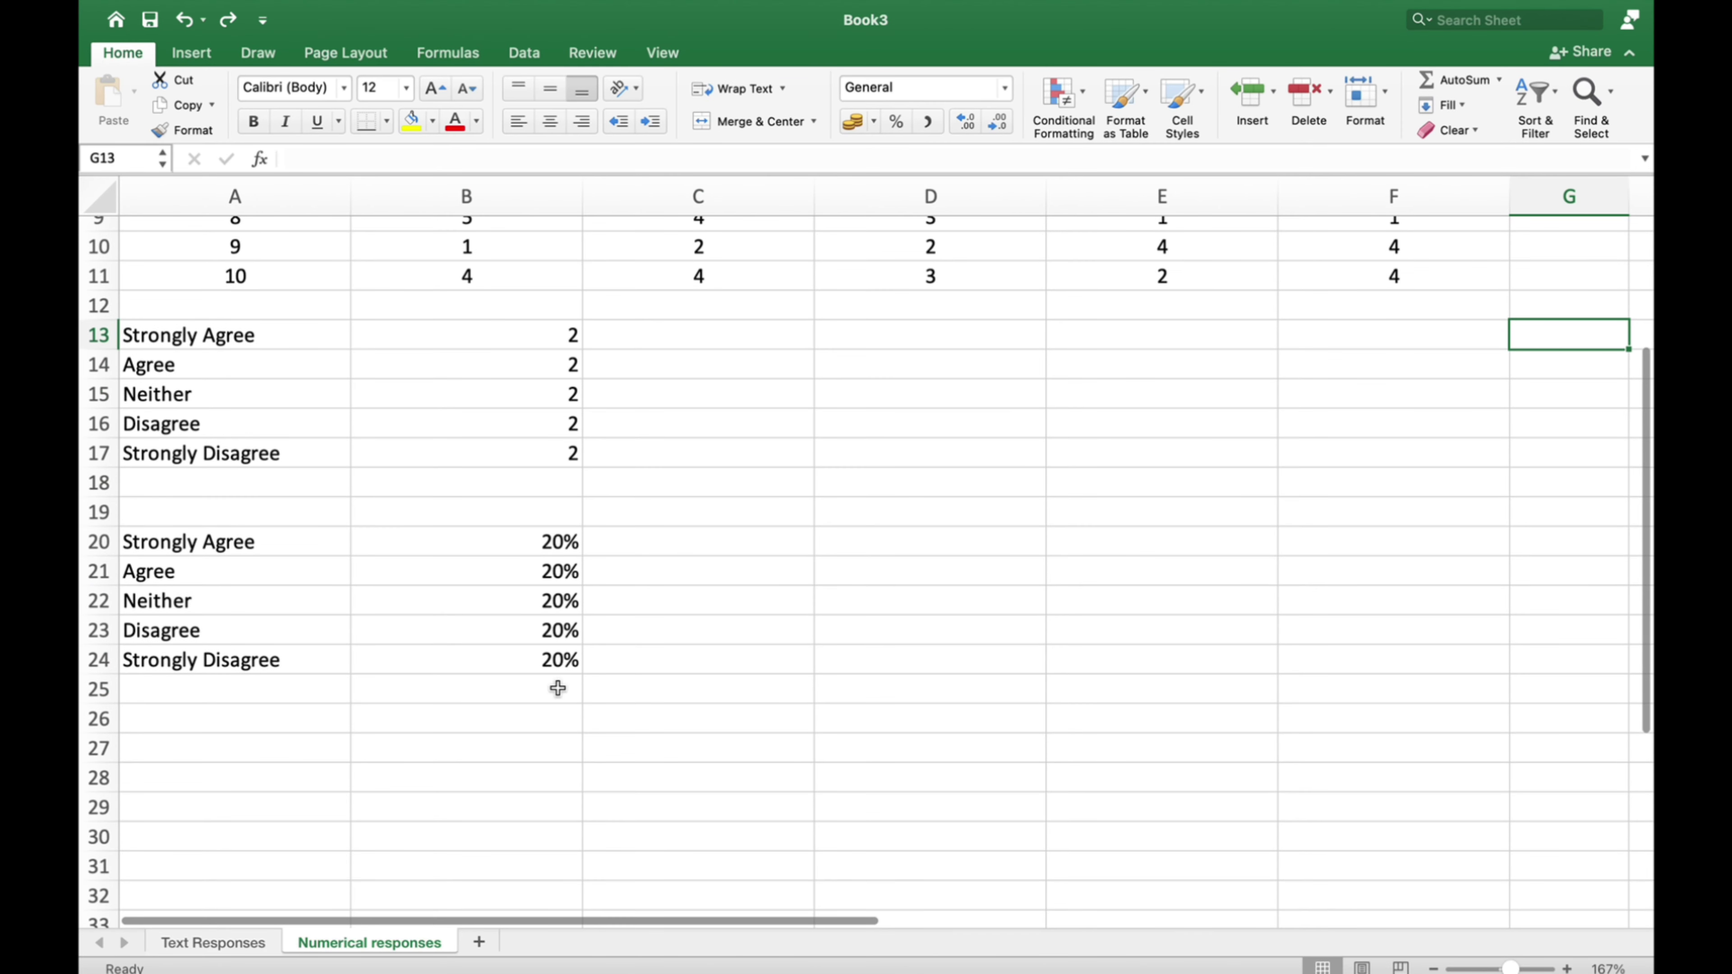
Step: Insert a 3-D pie chart of B20:B24 and move it beside the table
left_click_drag(530, 546, 531, 664)
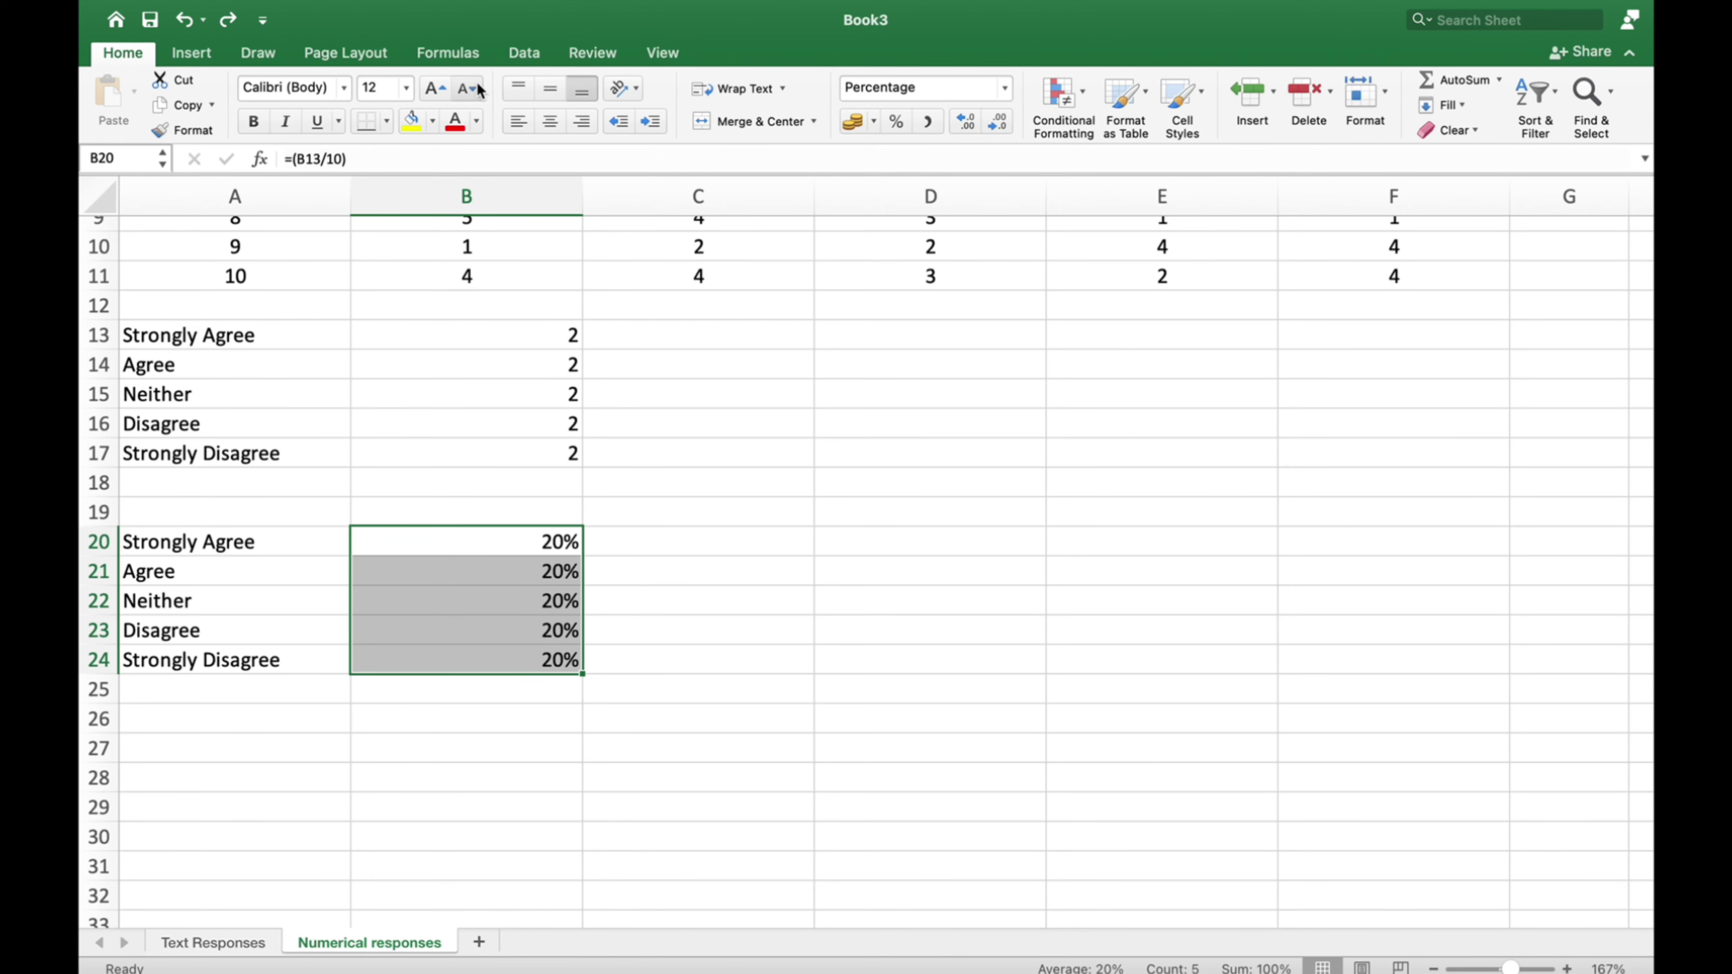
left_click(198, 55)
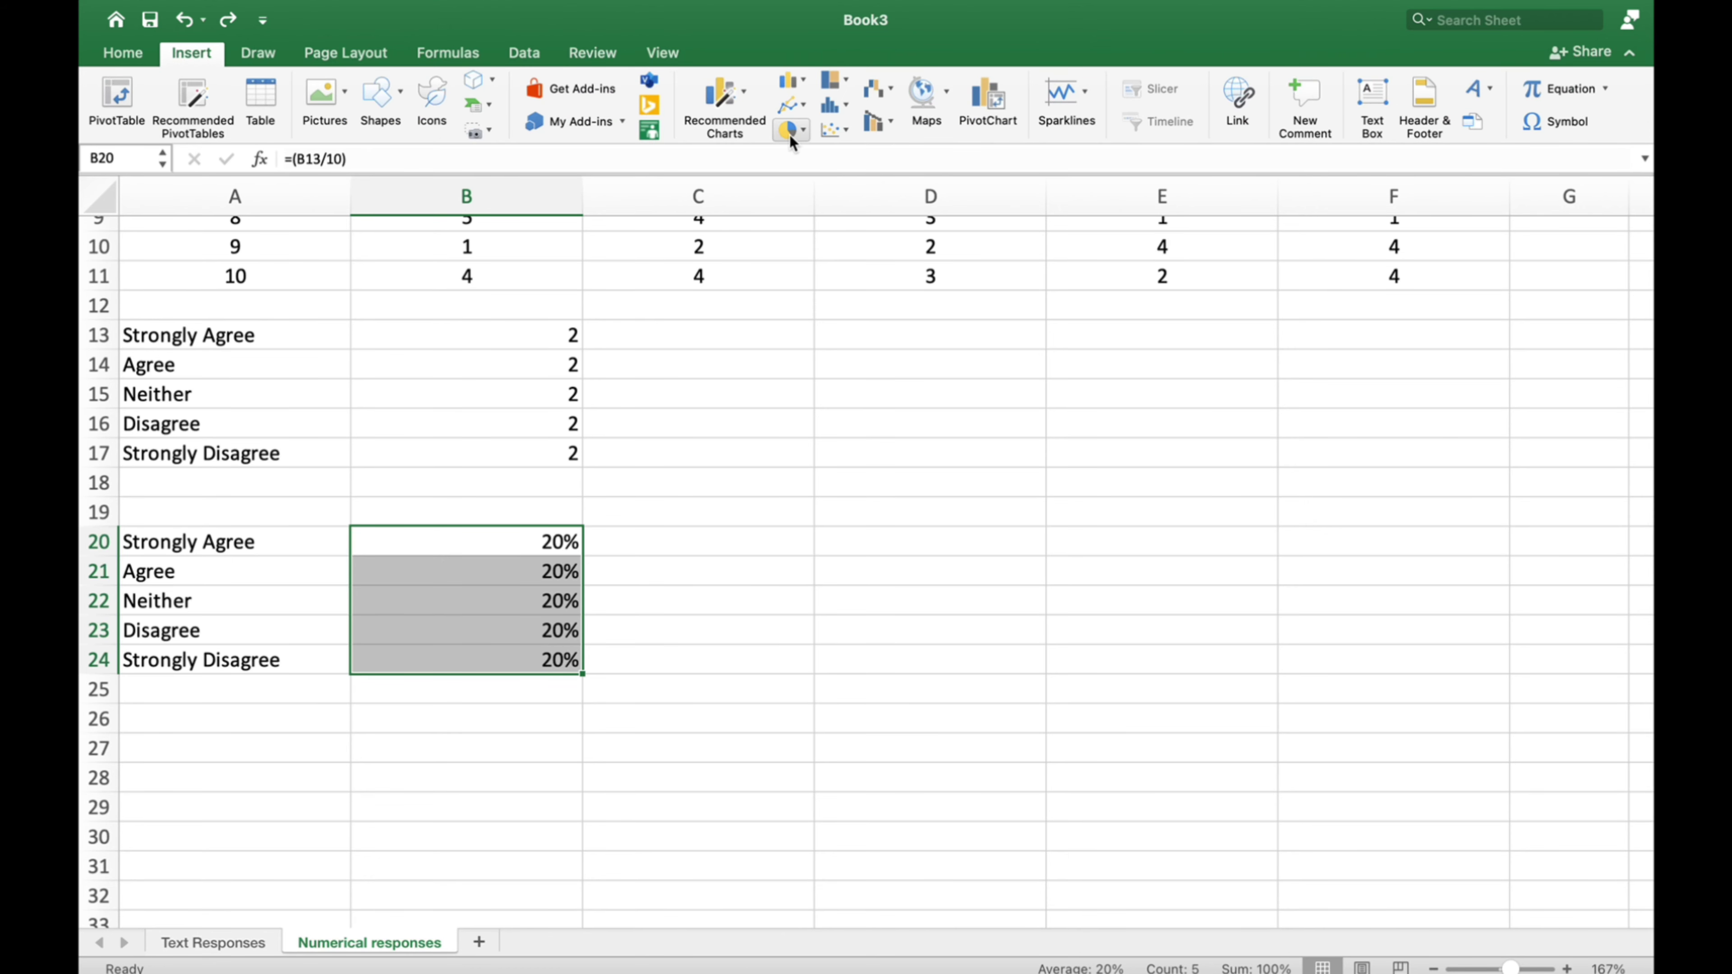
left_click(791, 130)
left_click(812, 381)
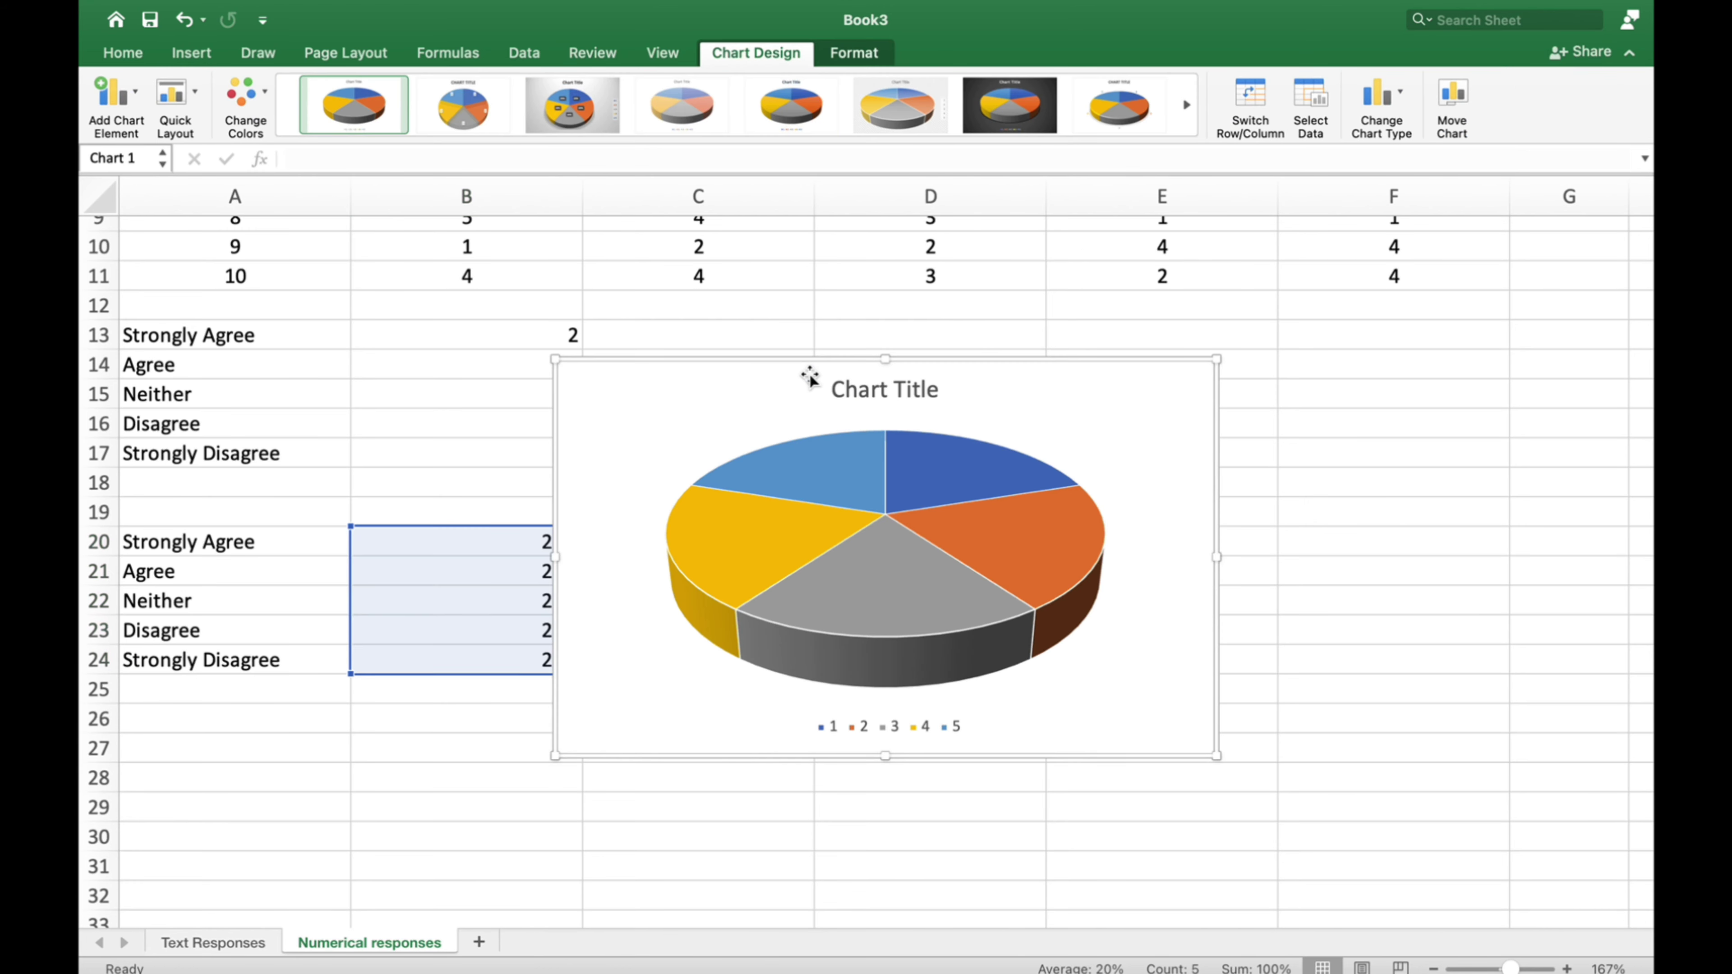
left_click_drag(780, 375, 1064, 538)
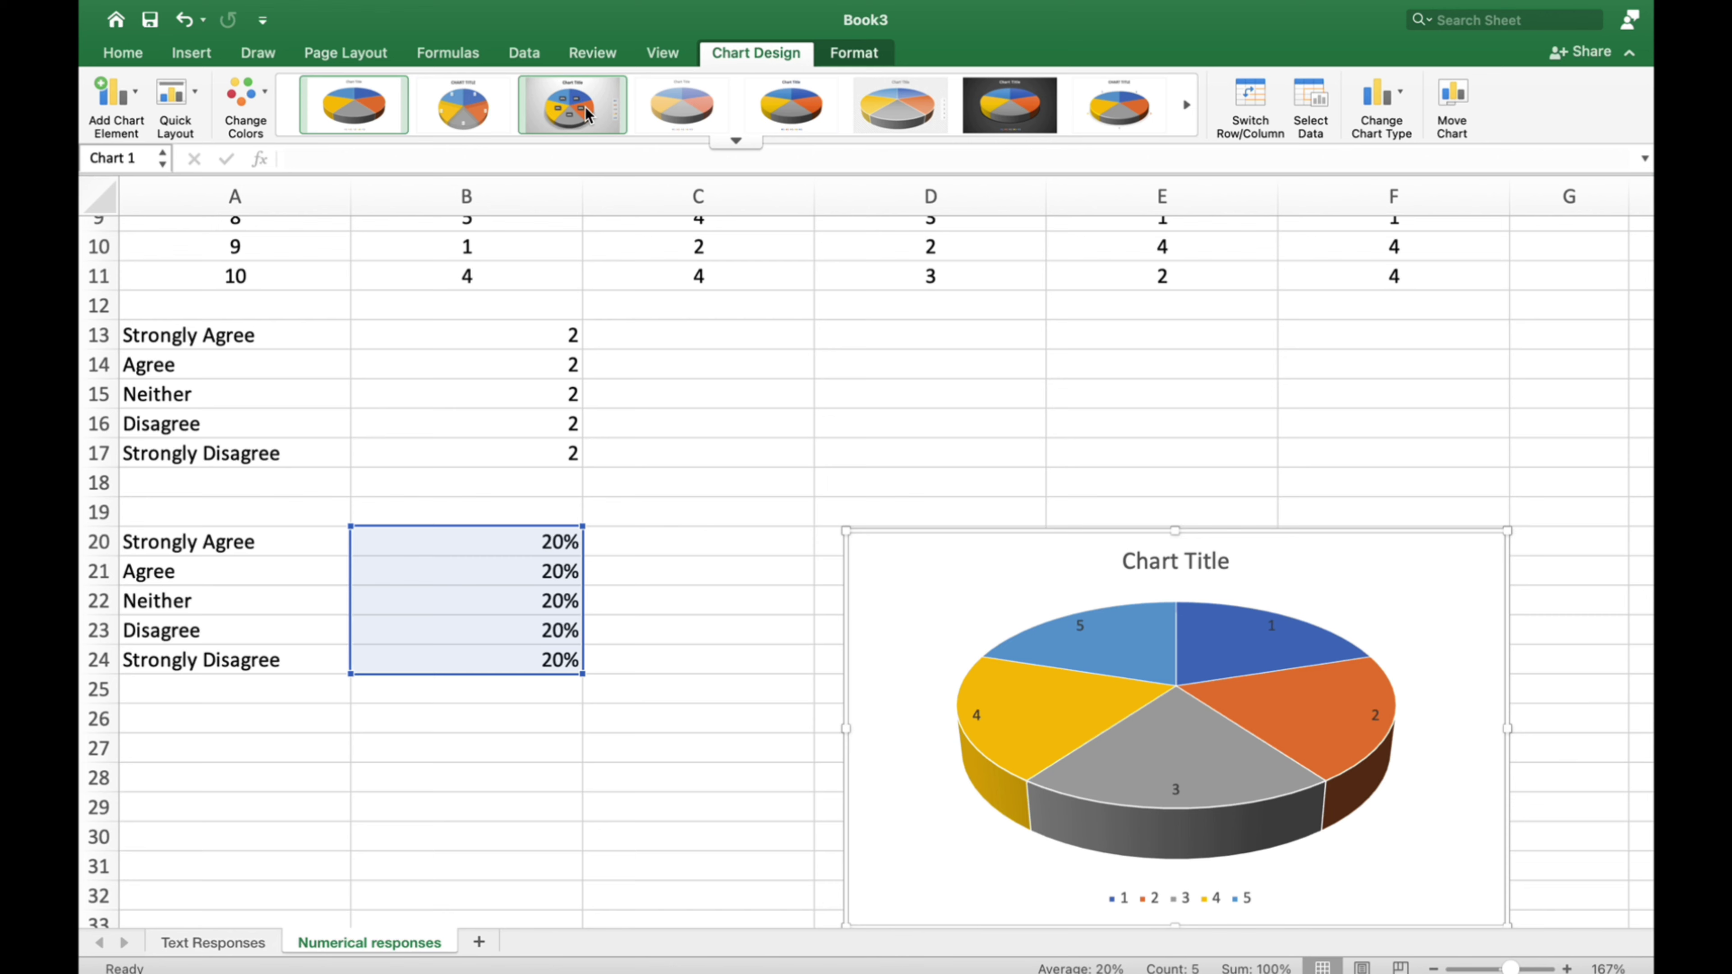
Step: Apply the dark chart style and clear the chart title text
left_click(679, 118)
left_click(902, 129)
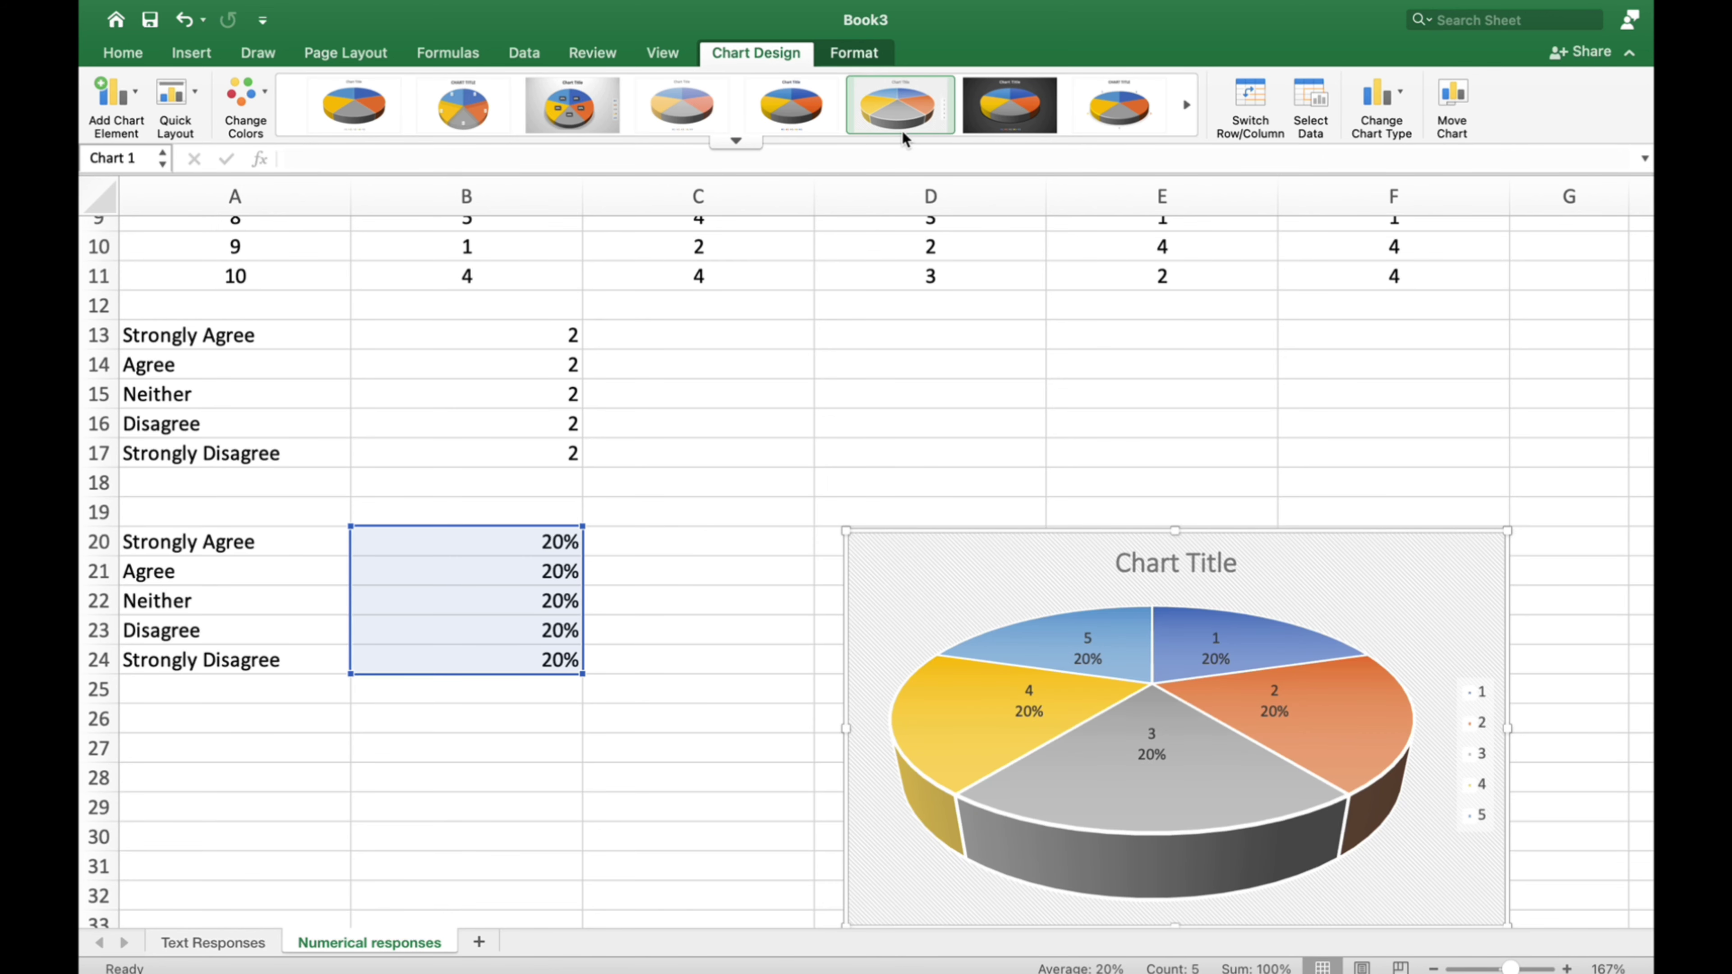
left_click(1023, 116)
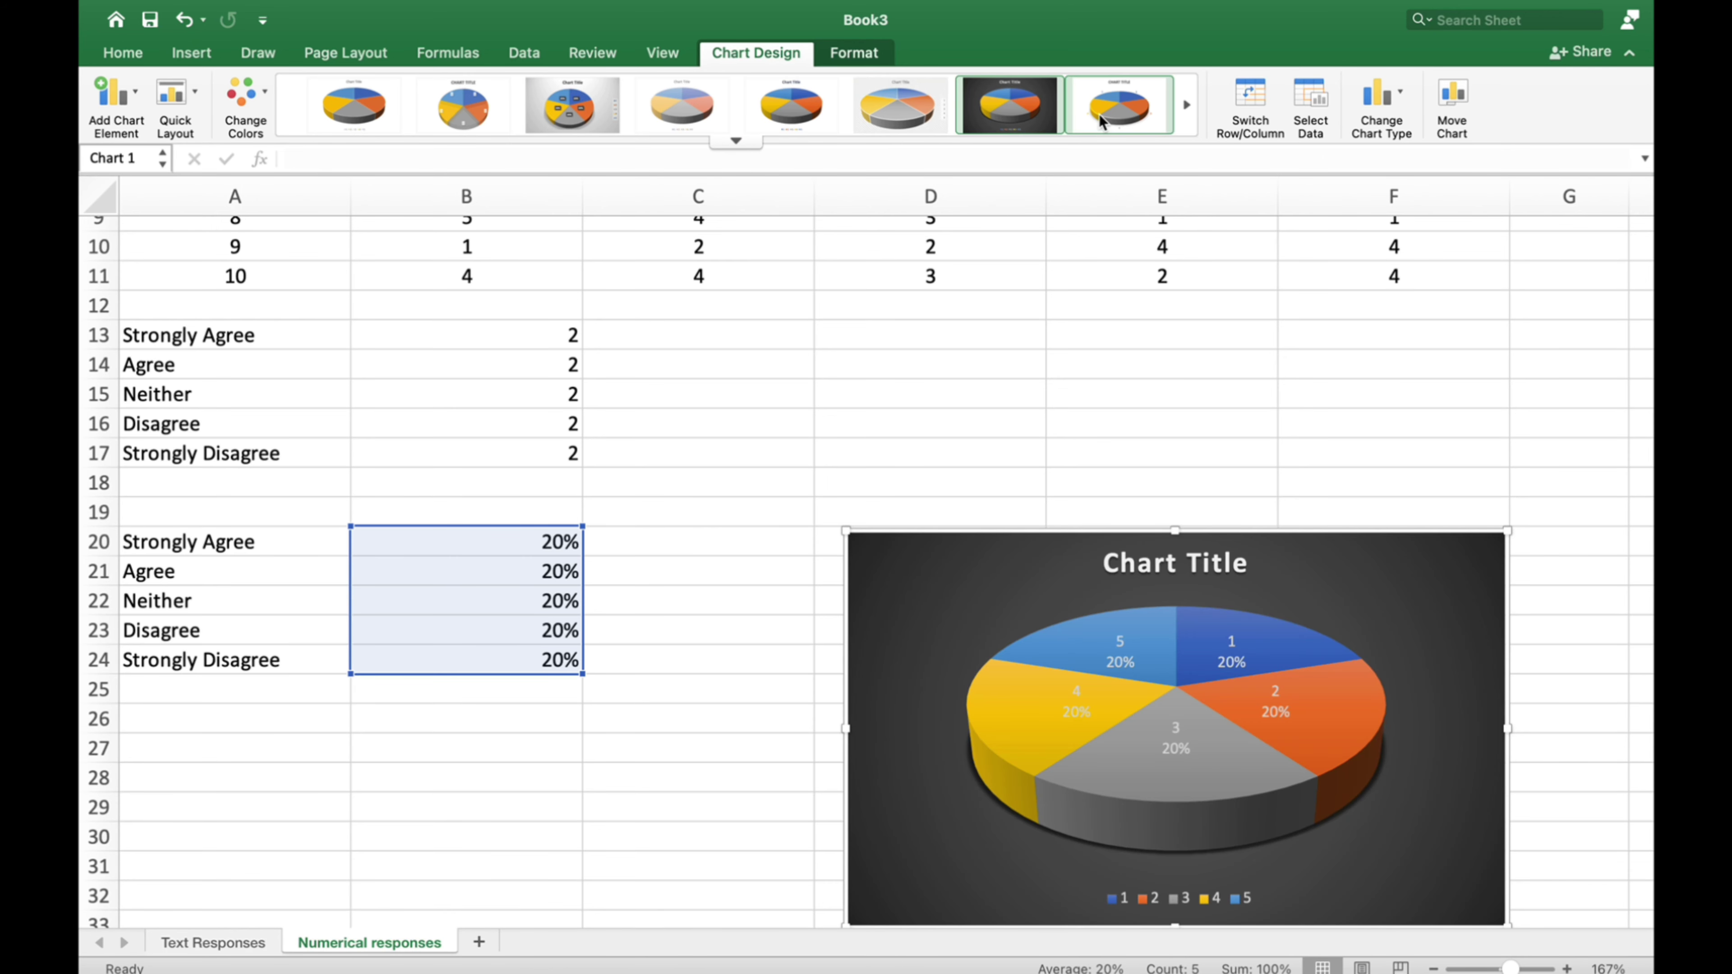
left_click(1128, 568)
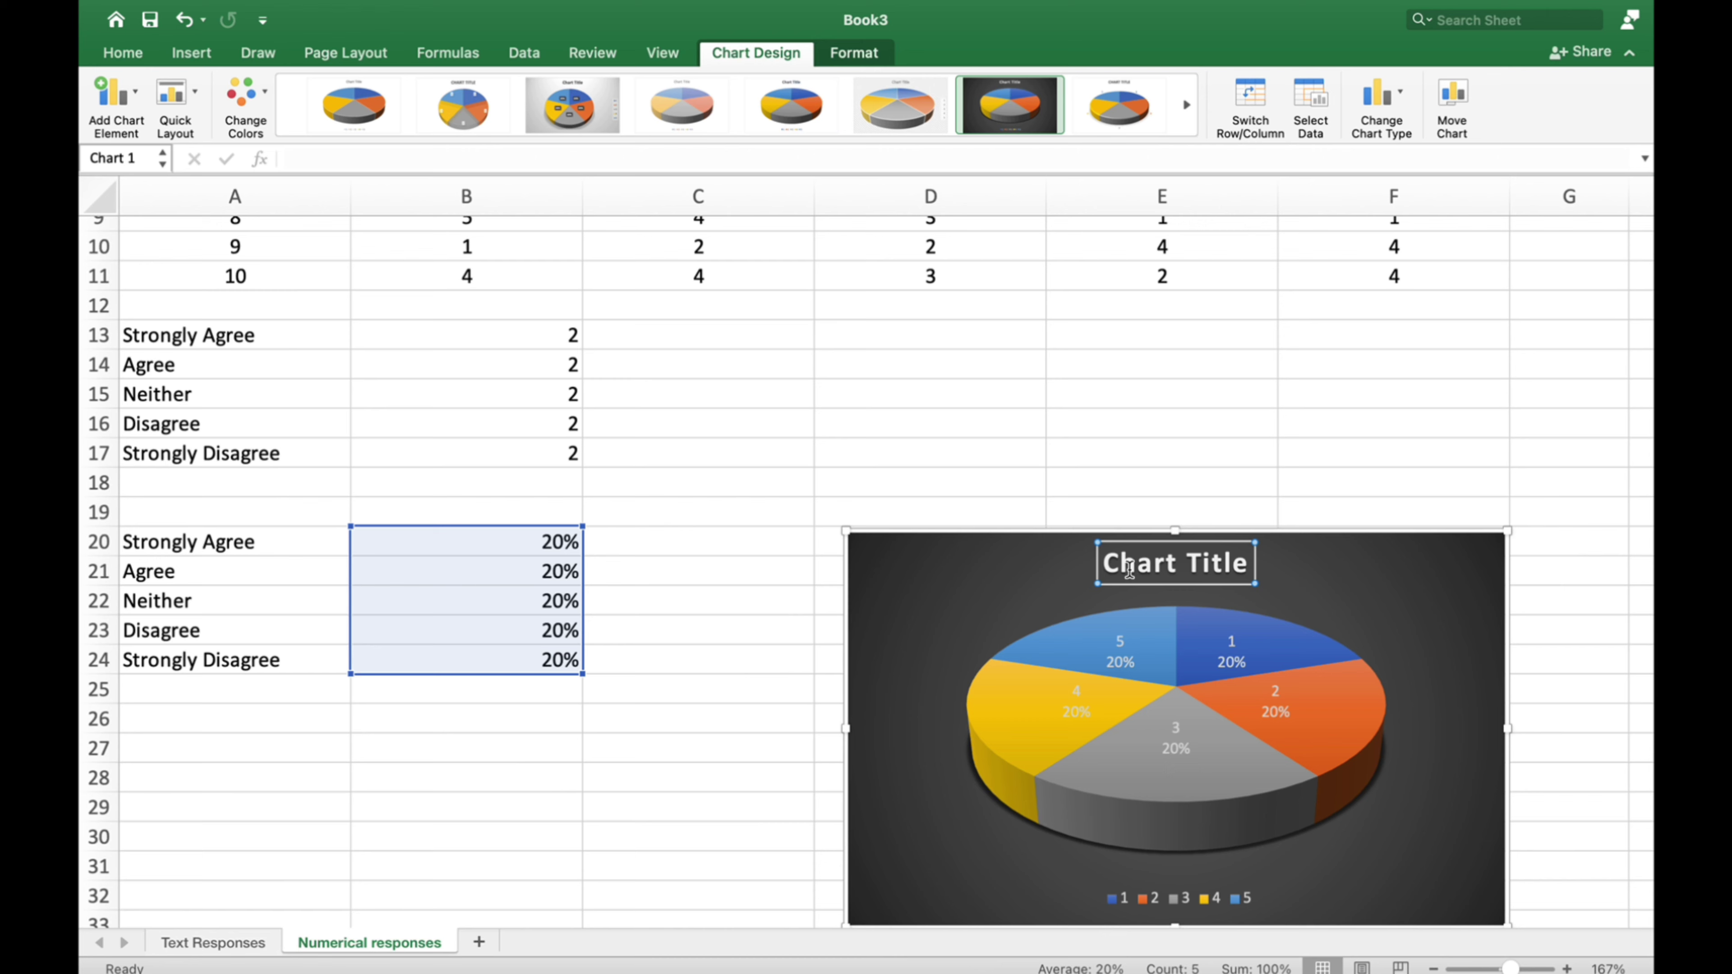
left_click(1128, 568)
type("Question")
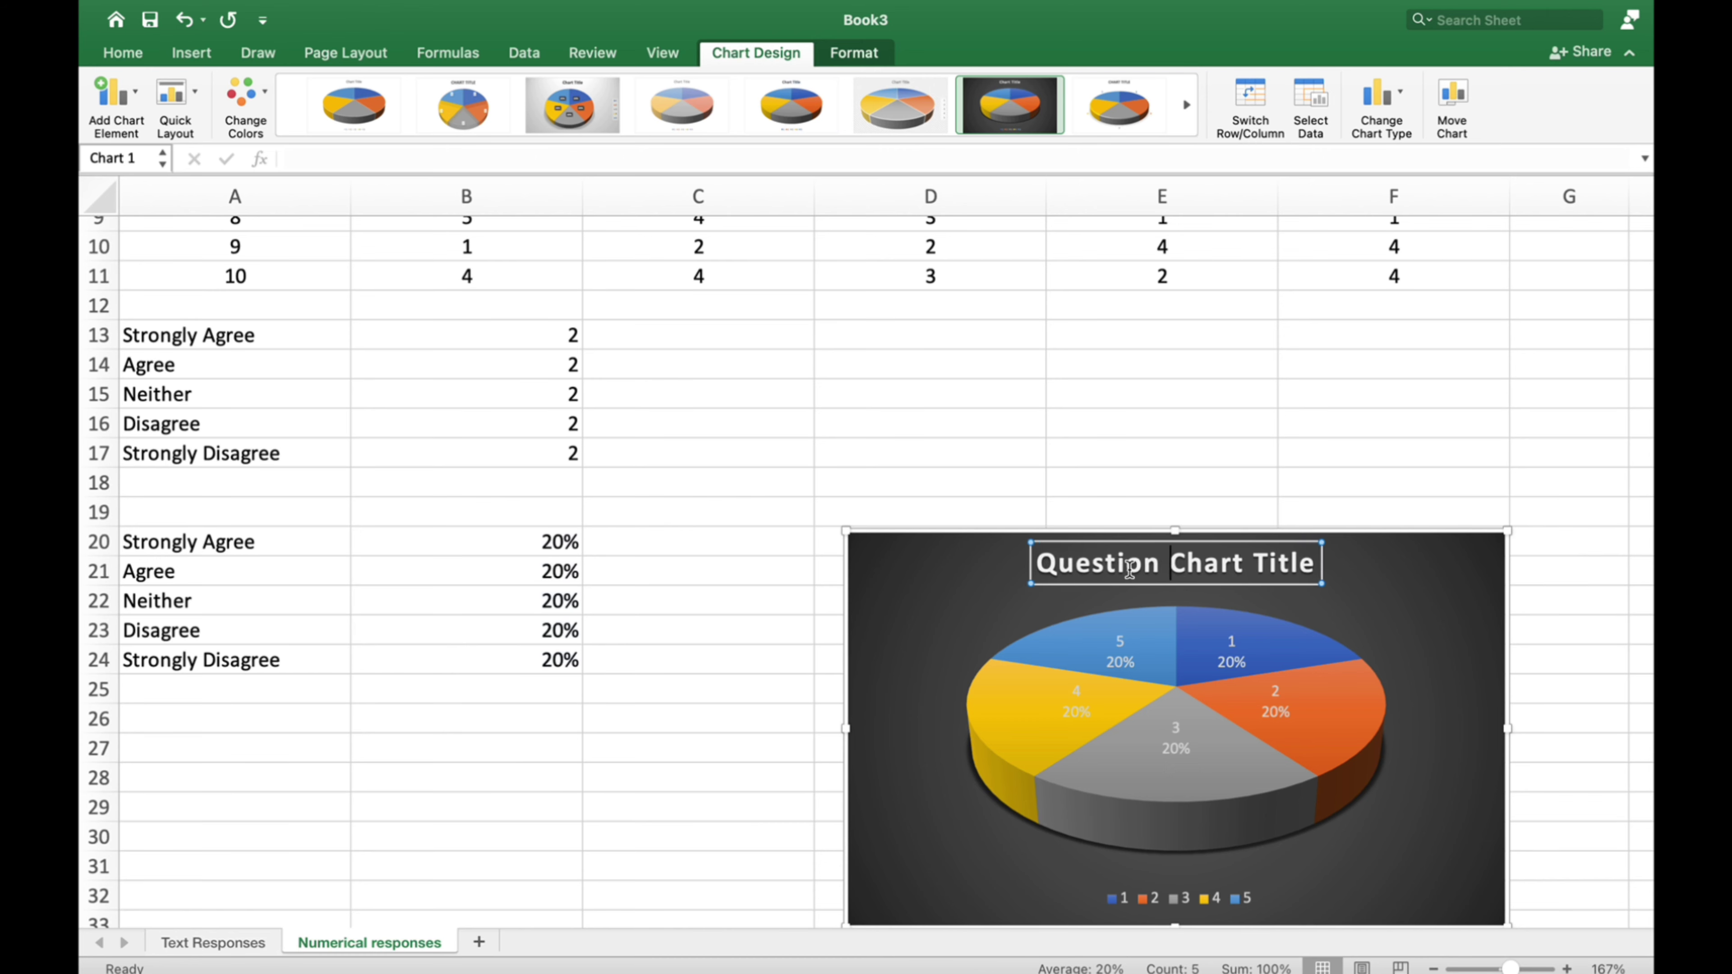
key("BackSpace")
key("BackSpace")
key("BackSpace")
key("BackSpace")
key("BackSpace")
key("BackSpace")
key("BackSpace")
key("BackSpace")
key("BackSpace")
key("BackSpace")
key("BackSpace")
key("BackSpace")
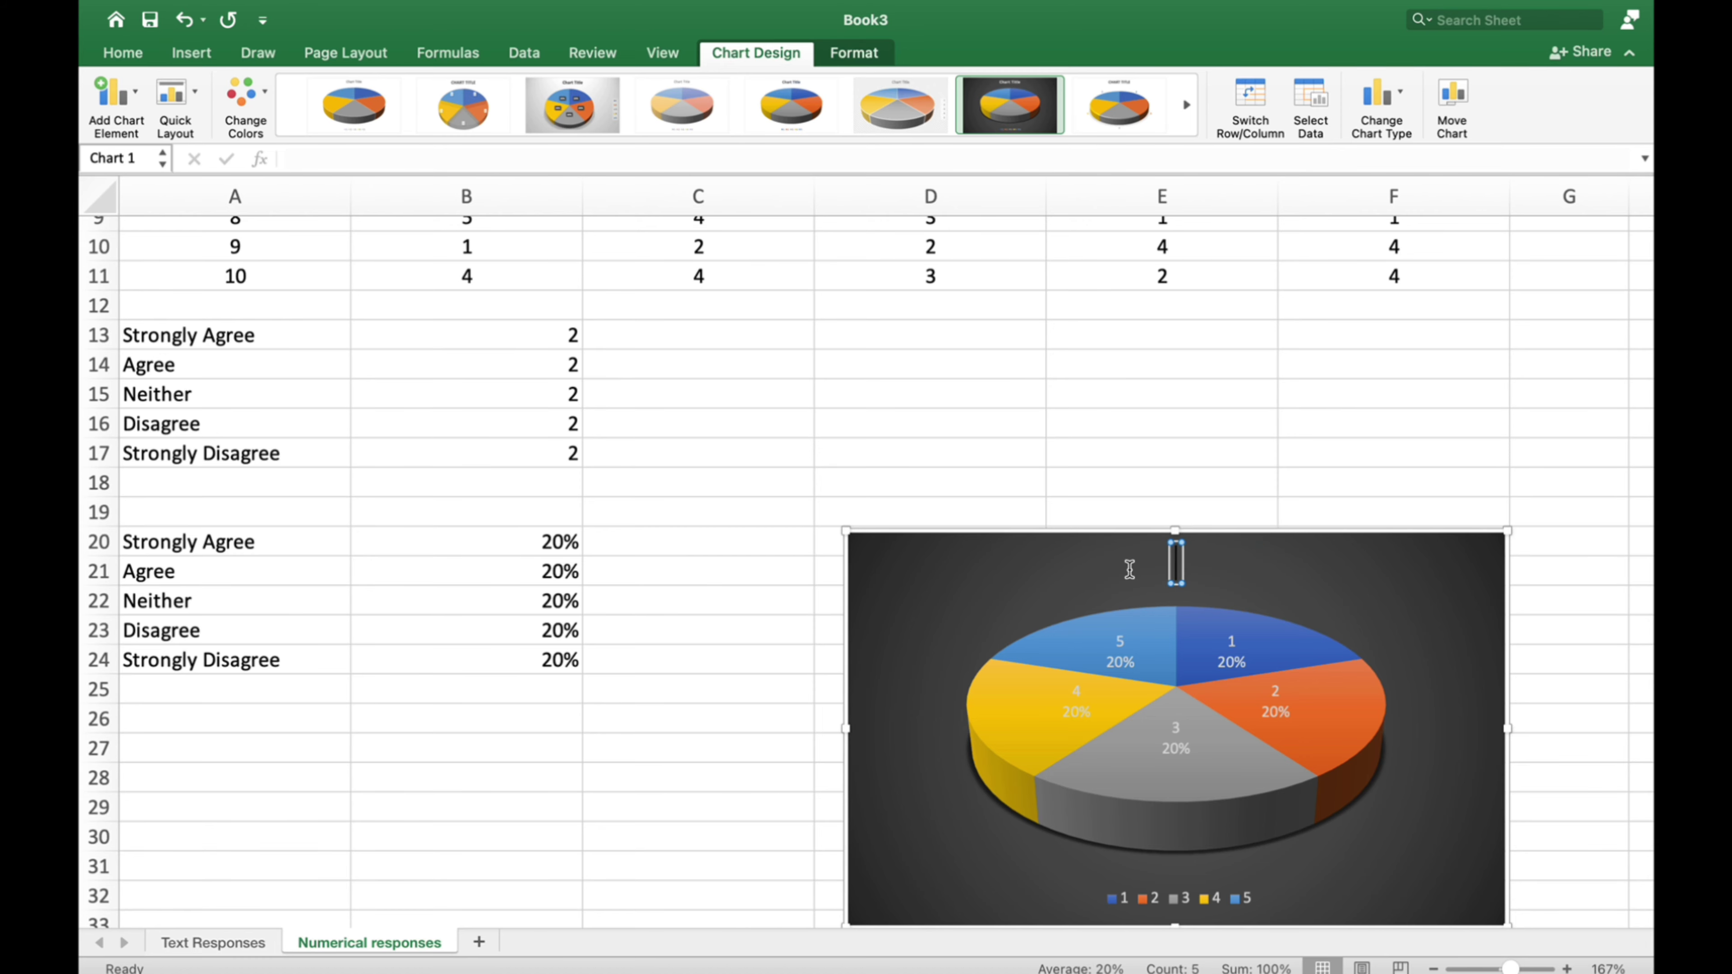